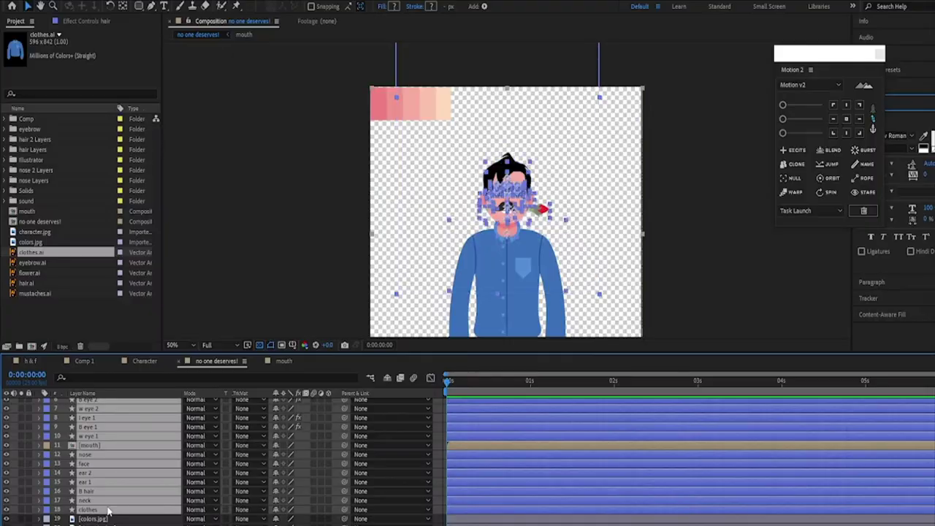
- Pre-compose the character's layers into a precomp named 'character'
{"action": "right_click", "coordinate": [109, 511]}
{"action": "left_click", "coordinate": [146, 444]}
{"action": "type", "text": "clo"}
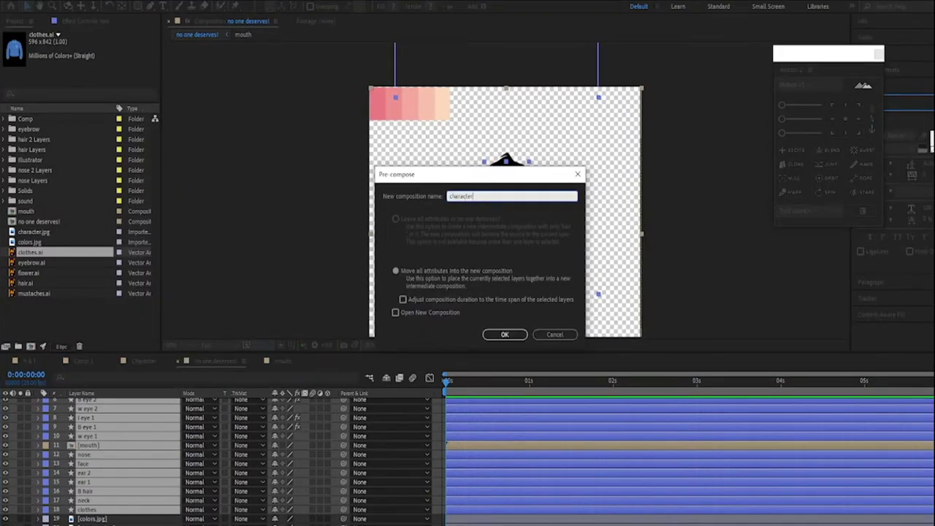
{"action": "key", "text": "Return"}
- Add a pale orange (beige) background solid with Ctrl+Y
{"action": "key", "text": "ctrl+y"}
{"action": "left_click", "coordinate": [475, 330]}
{"action": "left_click", "coordinate": [177, 159]}
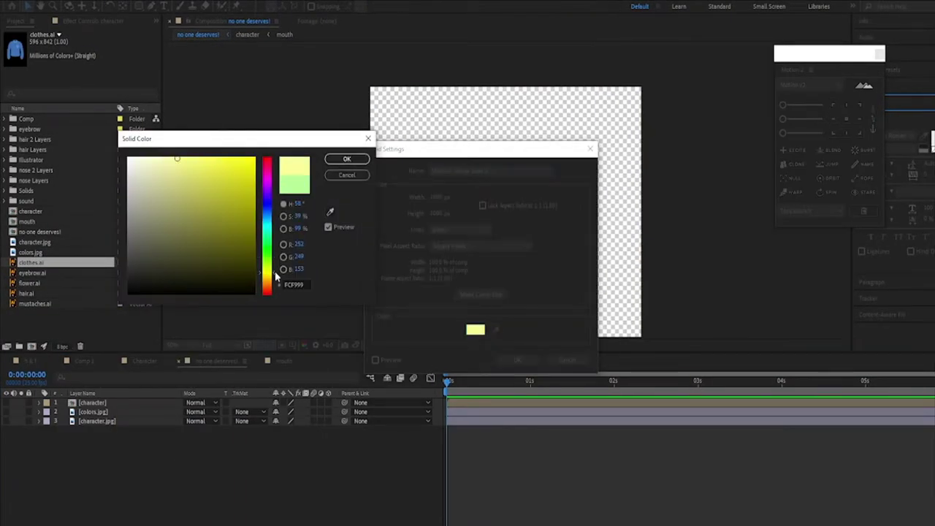
{"action": "left_click_drag", "start_coordinate": [276, 275], "coordinate": [274, 285]}
{"action": "key", "text": "Return"}
{"action": "key", "text": "Return"}
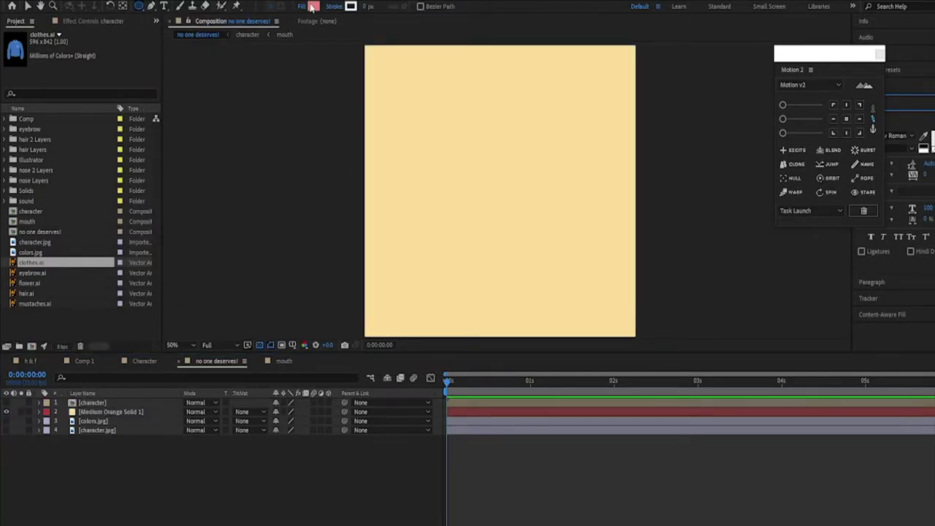
- Draw a flat black ellipse in the lower middle and name its layer 'hole'
{"action": "left_click", "coordinate": [312, 7]}
{"action": "left_click", "coordinate": [348, 159]}
{"action": "left_click_drag", "start_coordinate": [456, 233], "coordinate": [513, 243]}
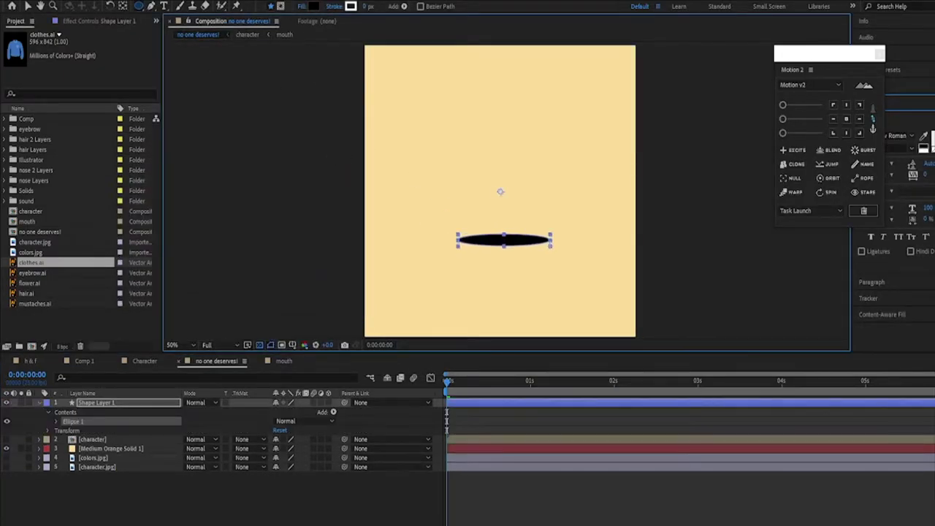
{"action": "key", "text": "v"}
{"action": "left_click", "coordinate": [263, 131]}
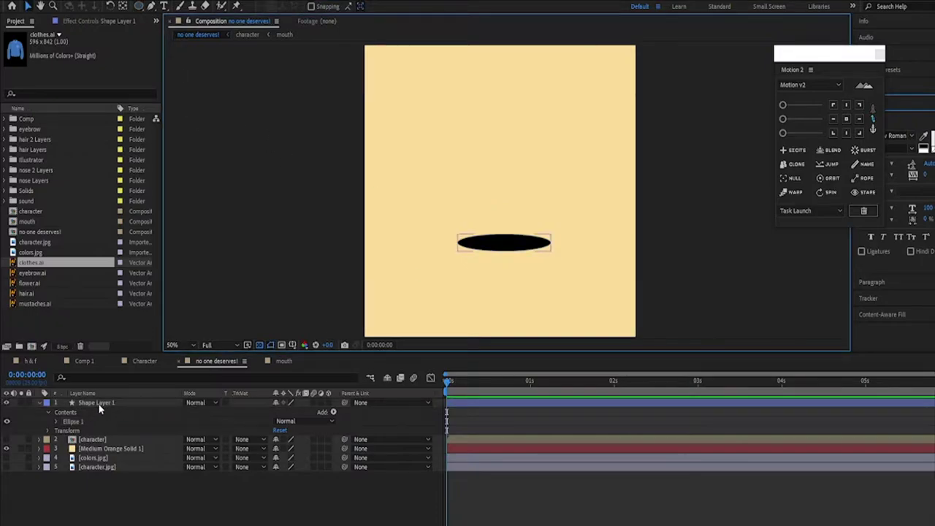
{"action": "left_click", "coordinate": [100, 404]}
{"action": "key", "text": "Return"}
{"action": "type", "text": "hole"}
{"action": "key", "text": "Return"}
{"action": "key", "text": "ctrl+alt+Home"}
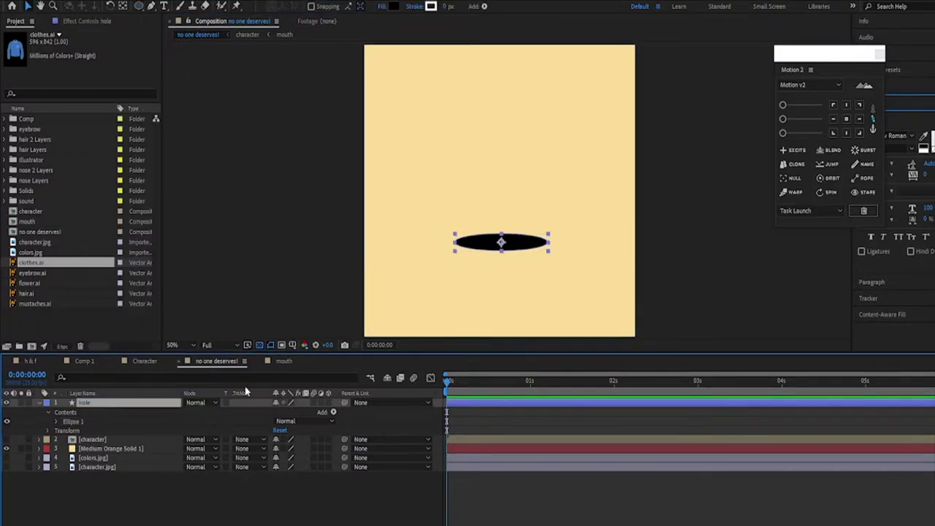
{"action": "left_click", "coordinate": [497, 252]}
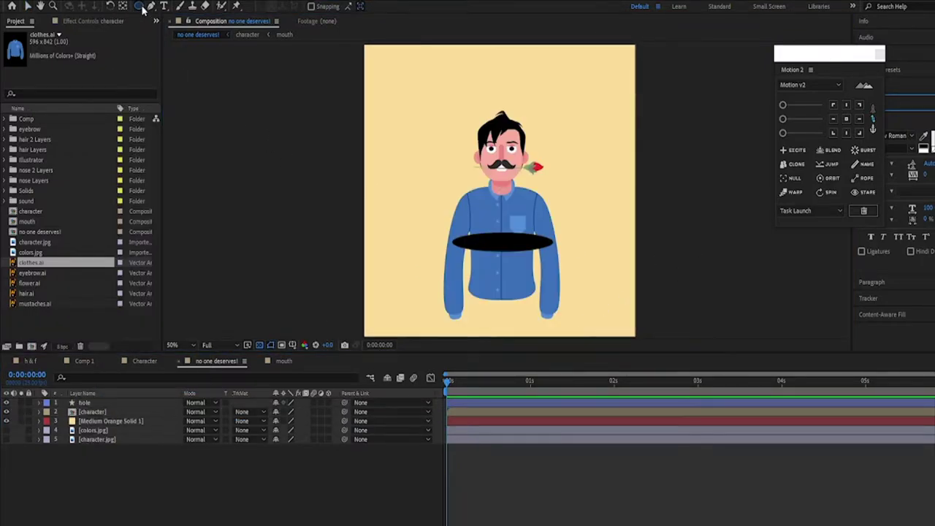
- Draw a rectangle over the lower shirt, name it 'character mask', and place it above the character
{"action": "left_click_drag", "start_coordinate": [454, 243], "coordinate": [547, 339]}
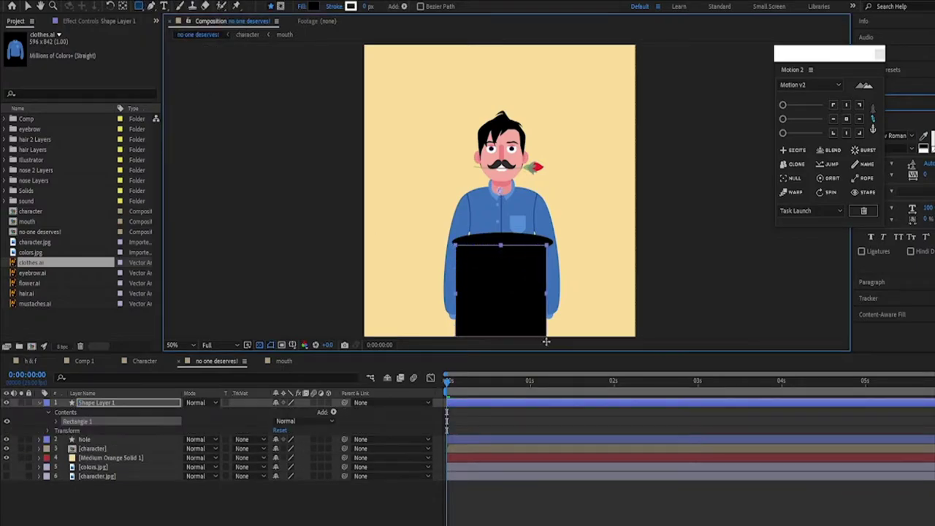
{"action": "left_click", "coordinate": [110, 403]}
{"action": "key", "text": "Return"}
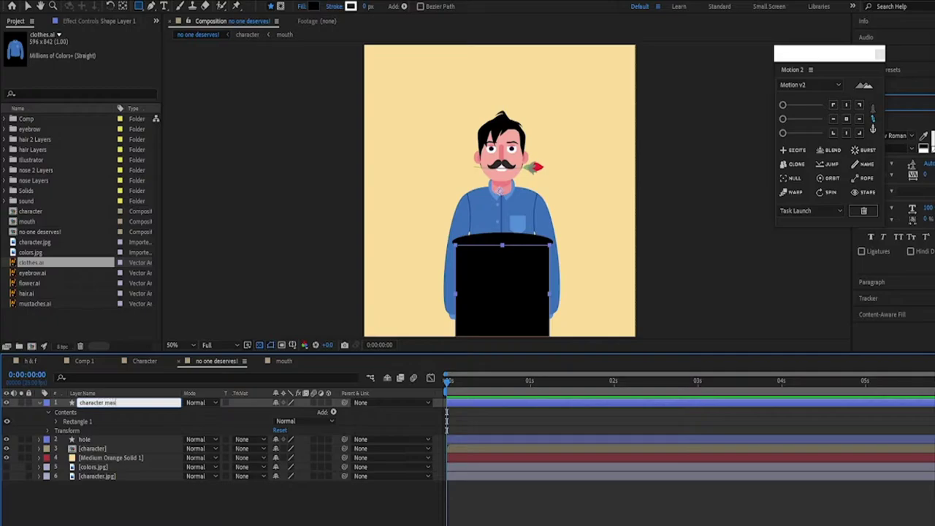
{"action": "key", "text": "Return"}
{"action": "left_click_drag", "start_coordinate": [90, 403], "coordinate": [91, 413]}
- Set the character's Track Matte to Alpha Inverted and move the hole below the character
{"action": "left_click", "coordinate": [245, 421]}
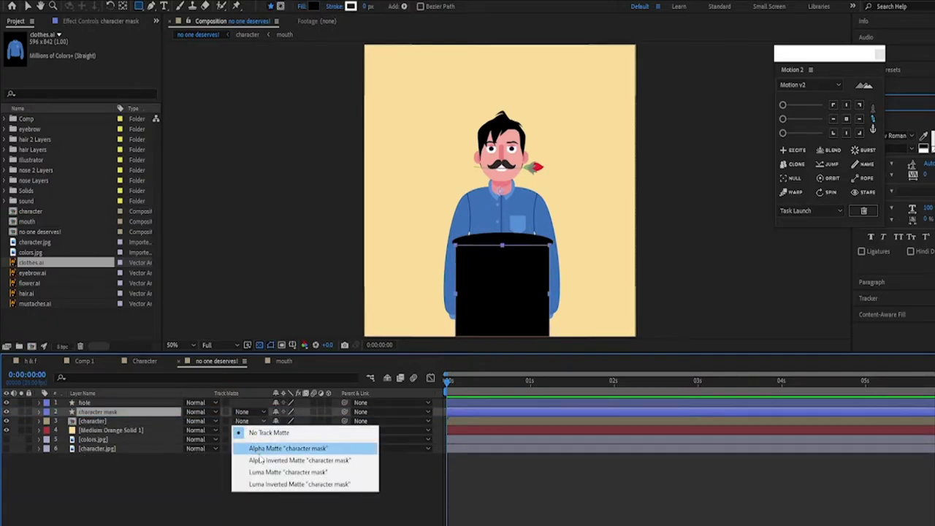
{"action": "left_click", "coordinate": [292, 445]}
{"action": "left_click", "coordinate": [101, 423]}
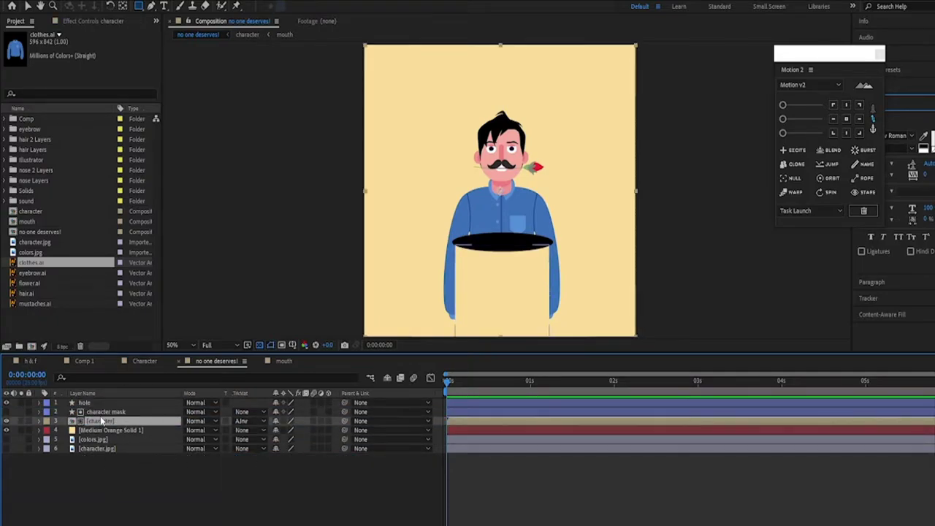
{"action": "left_click_drag", "start_coordinate": [84, 402], "coordinate": [91, 431]}
- Scale the character to 64% and nudge it downward
{"action": "left_click", "coordinate": [101, 412]}
{"action": "key", "text": "s"}
{"action": "left_click_drag", "start_coordinate": [291, 421], "coordinate": [264, 422]}
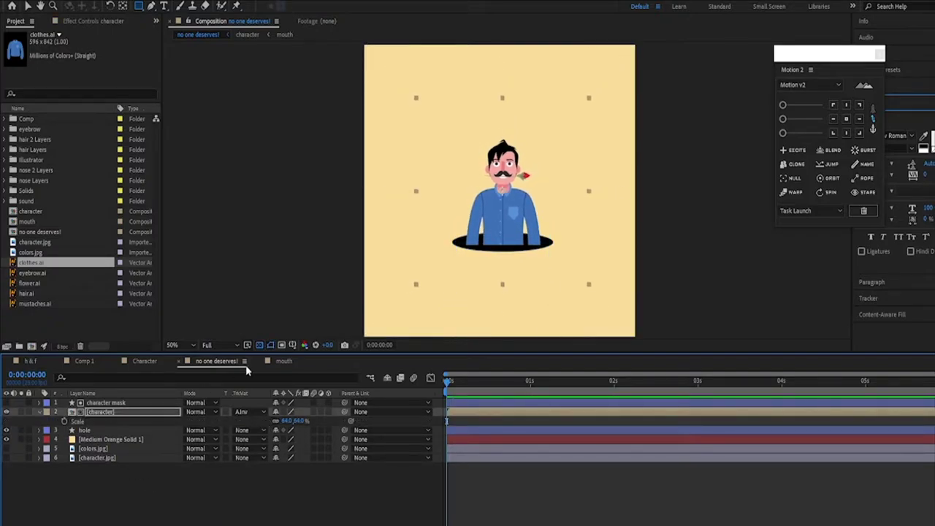
{"action": "key", "text": "shift+Down"}
{"action": "key", "text": "shift+Down"}
{"action": "key", "text": "shift+Down"}
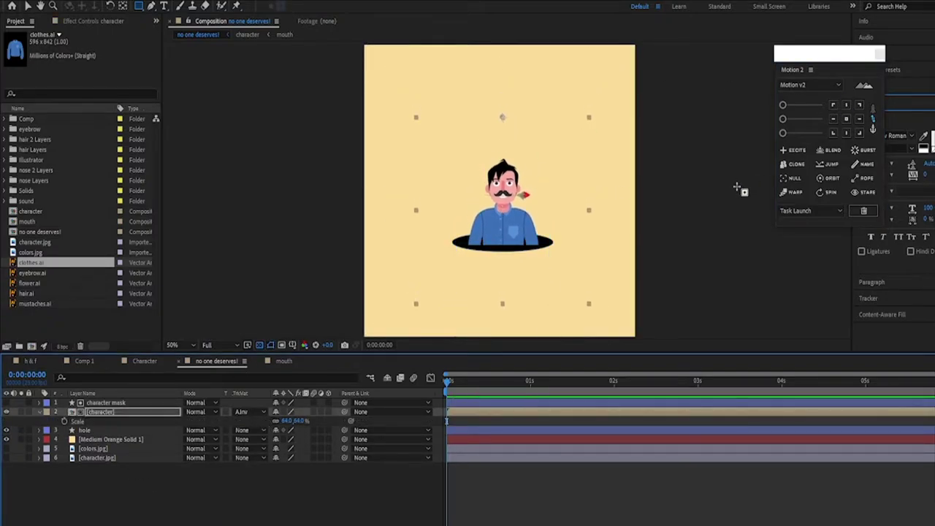
{"action": "key", "text": "shift+Down"}
{"action": "key", "text": "shift+Down"}
{"action": "key", "text": "shift+Down"}
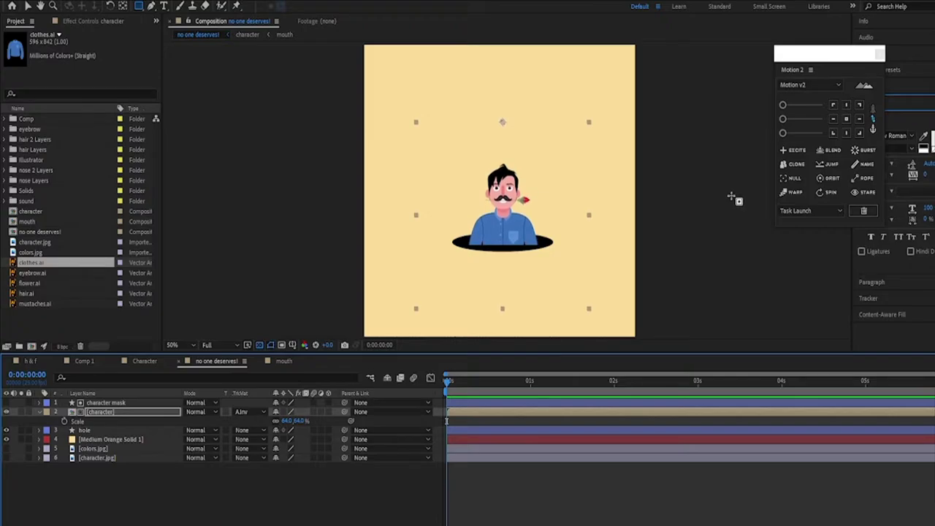
- Expand the character mask's contents and select its rectangle path
{"action": "left_click", "coordinate": [146, 403]}
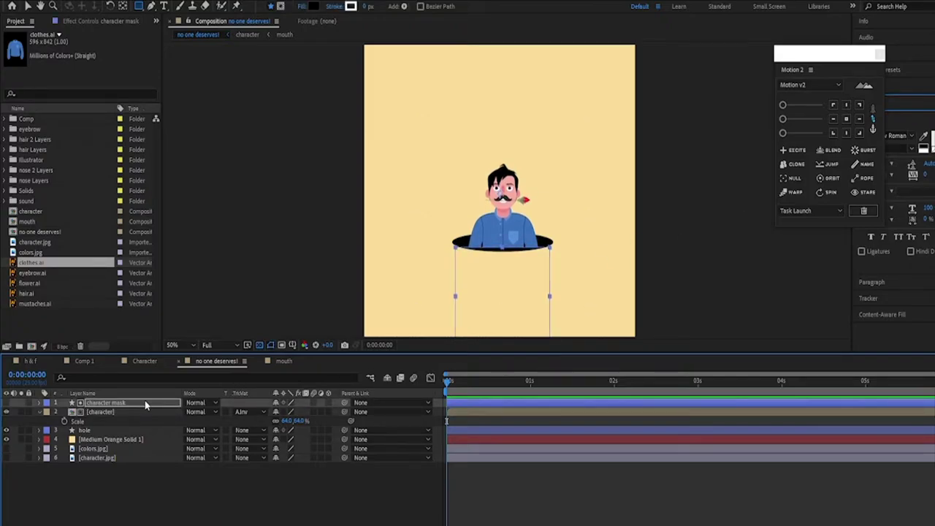
{"action": "left_click", "coordinate": [39, 403]}
{"action": "left_click", "coordinate": [65, 430]}
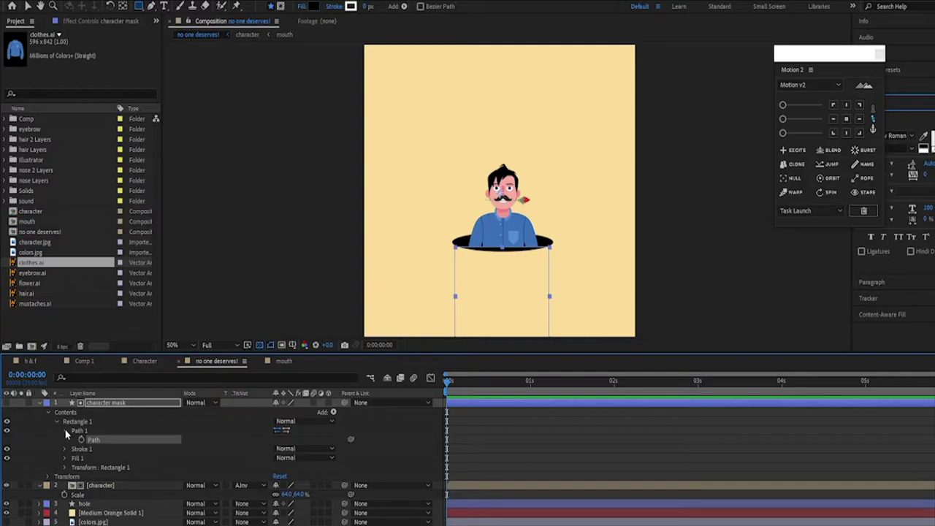
{"action": "left_click", "coordinate": [70, 430]}
{"action": "left_click", "coordinate": [149, 9]}
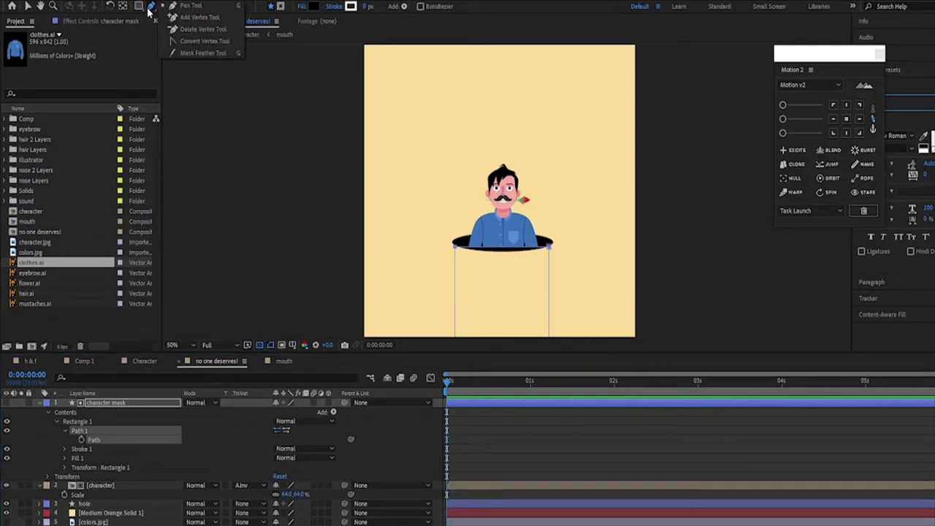
{"action": "scroll", "coordinate": [507, 255], "scroll_direction": "up", "scroll_amount": 4}
{"action": "scroll", "coordinate": [408, 236], "scroll_direction": "down", "scroll_amount": 1}
{"action": "left_click", "coordinate": [492, 246]}
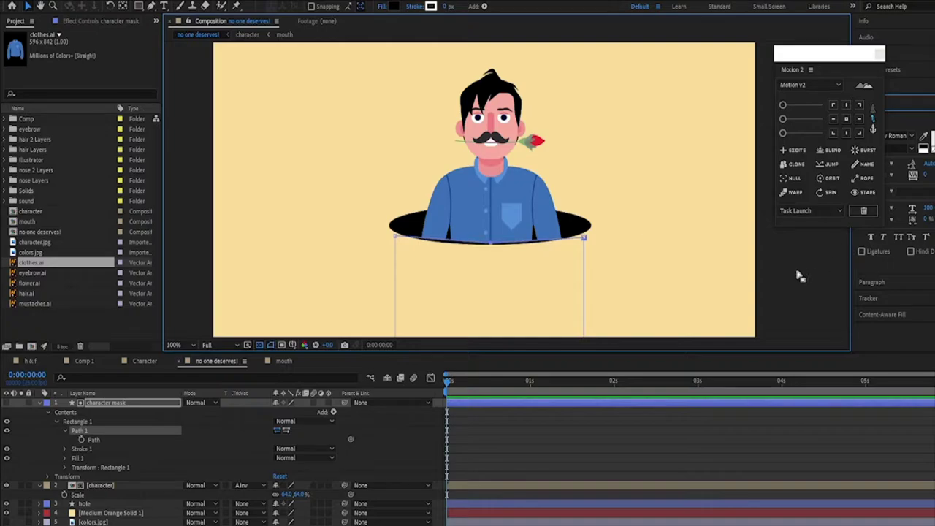
- Fit the composition in view and sink the character further into the hole
{"action": "key", "text": "shift+slash"}
{"action": "key", "text": "ctrl+Down"}
{"action": "key", "text": "shift+Down"}
{"action": "key", "text": "shift+Down"}
{"action": "key", "text": "shift+Down"}
{"action": "key", "text": "shift+Down"}
{"action": "key", "text": "shift+Down"}
{"action": "key", "text": "shift+Down"}
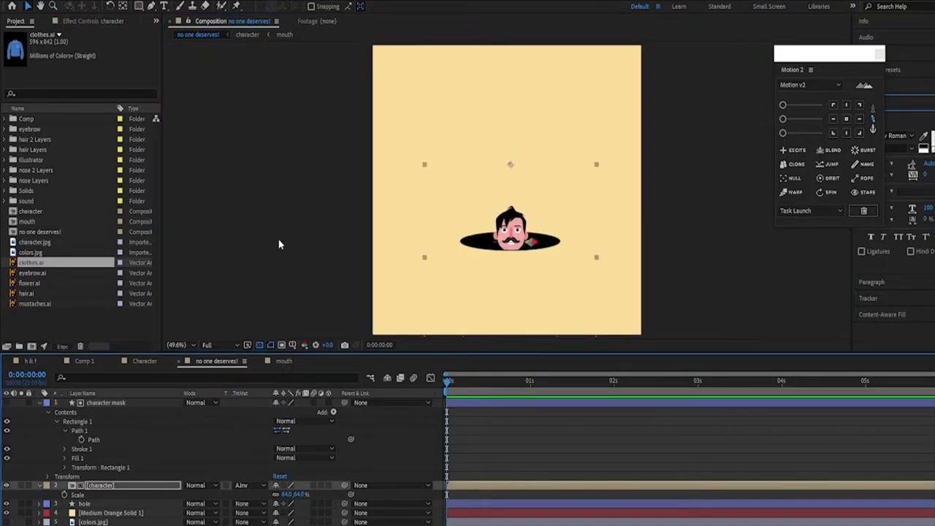
{"action": "key", "text": "shift+Down"}
{"action": "key", "text": "shift+Down"}
{"action": "key", "text": "shift+Down"}
{"action": "key", "text": "shift+Down"}
{"action": "key", "text": "shift+Down"}
{"action": "key", "text": "shift+Down"}
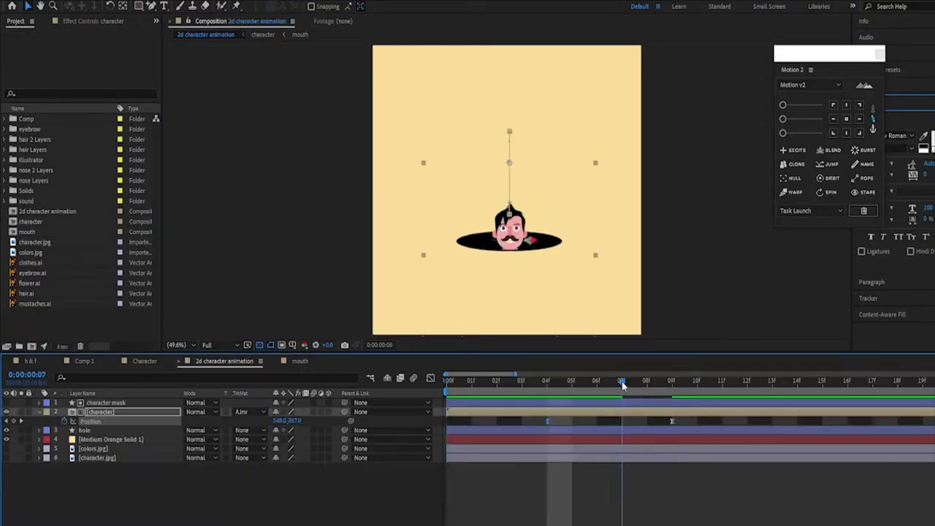
- Ease out the character's rise by reshaping its Position speed curve in the Graph Editor
{"action": "key", "text": "shift+F3"}
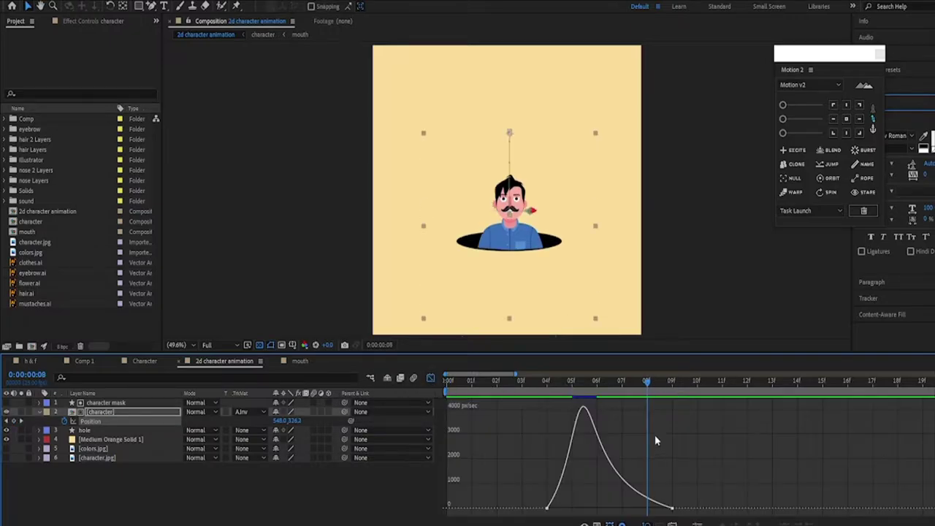
{"action": "key", "text": "g"}
{"action": "key", "text": "v"}
{"action": "left_click_drag", "start_coordinate": [650, 504], "coordinate": [649, 487]}
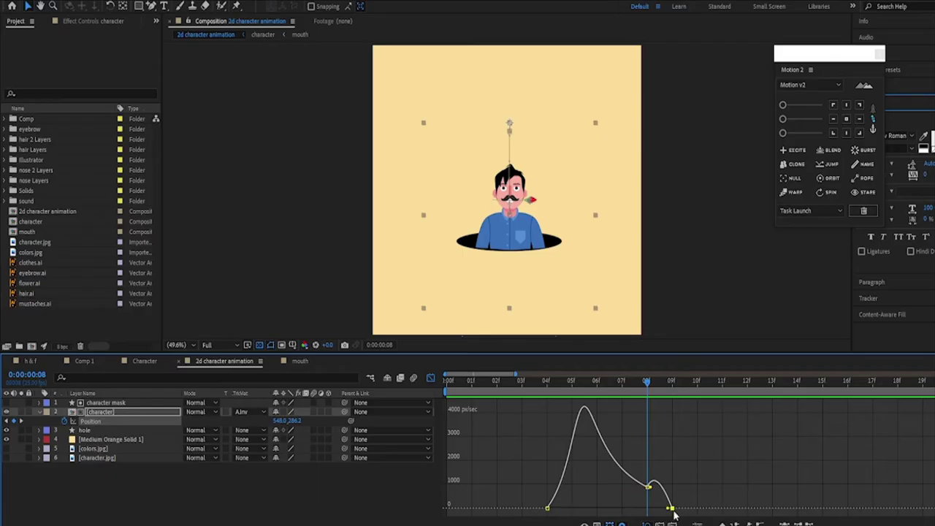
- Close the Graph Editor, reveal the hole's Scale keyframes, and open the character precomp
{"action": "key", "text": "shift+F3"}
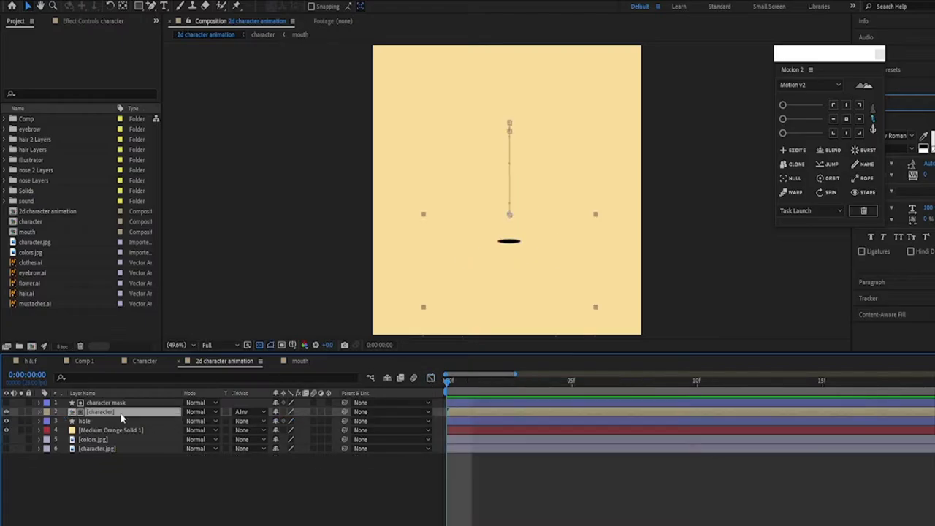
{"action": "key", "text": "u"}
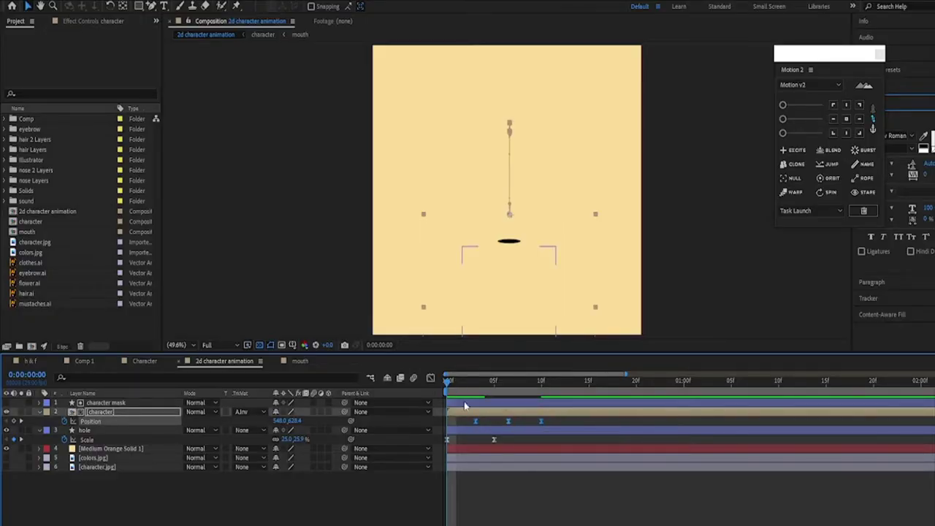
{"action": "double_click", "coordinate": [100, 412]}
- At frame 5, nudge both eye pupils upward by two steps
{"action": "left_click", "coordinate": [223, 361]}
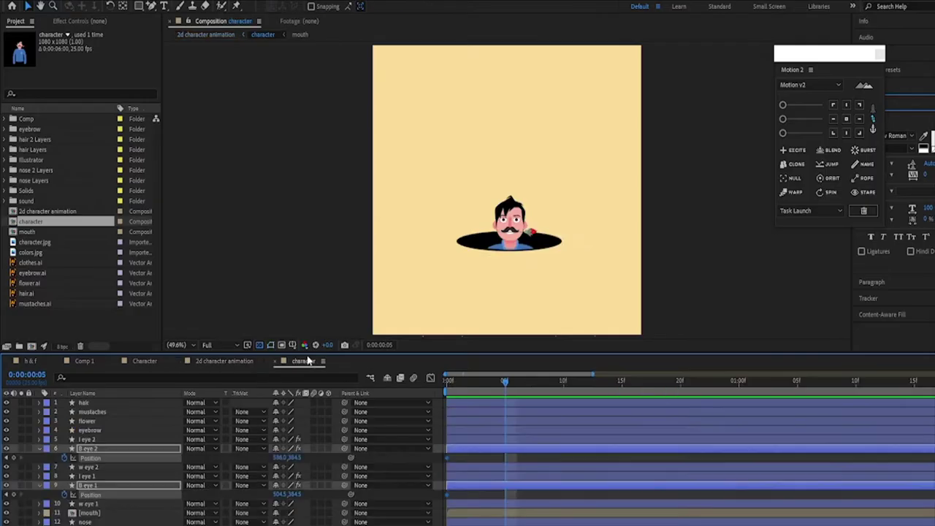
{"action": "left_click", "coordinate": [301, 361]}
{"action": "key", "text": "Up"}
{"action": "key", "text": "Up"}
{"action": "key", "text": "Up"}
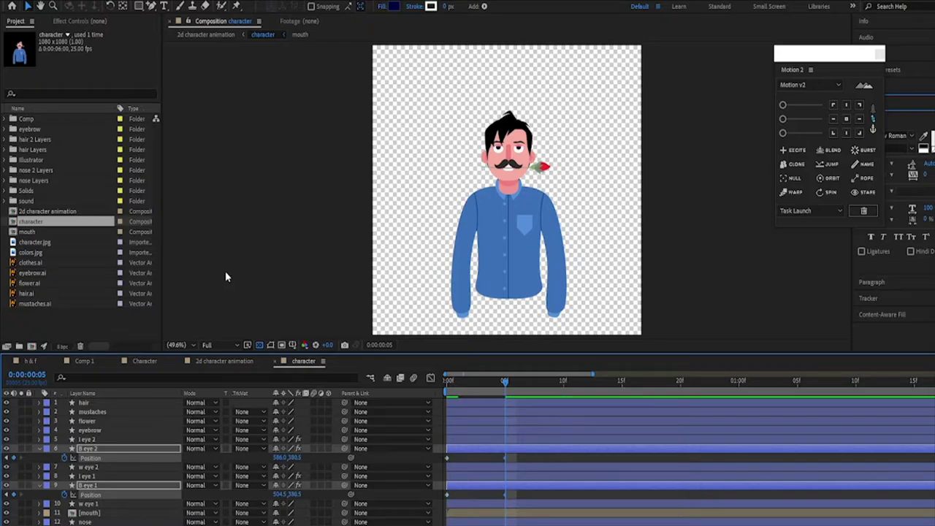
{"action": "key", "text": "Up"}
{"action": "key", "text": "Up"}
{"action": "left_click", "coordinate": [459, 494]}
{"action": "left_click", "coordinate": [212, 361]}
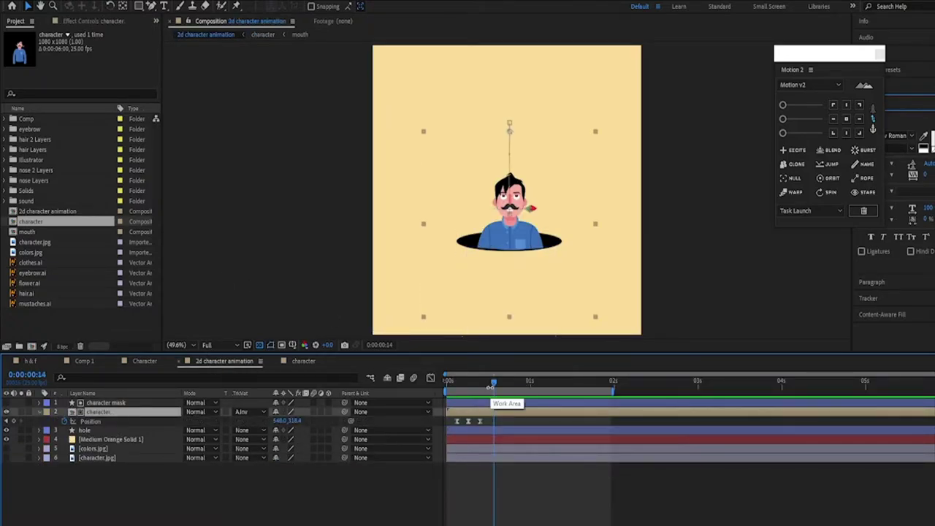
{"action": "left_click", "coordinate": [303, 361]}
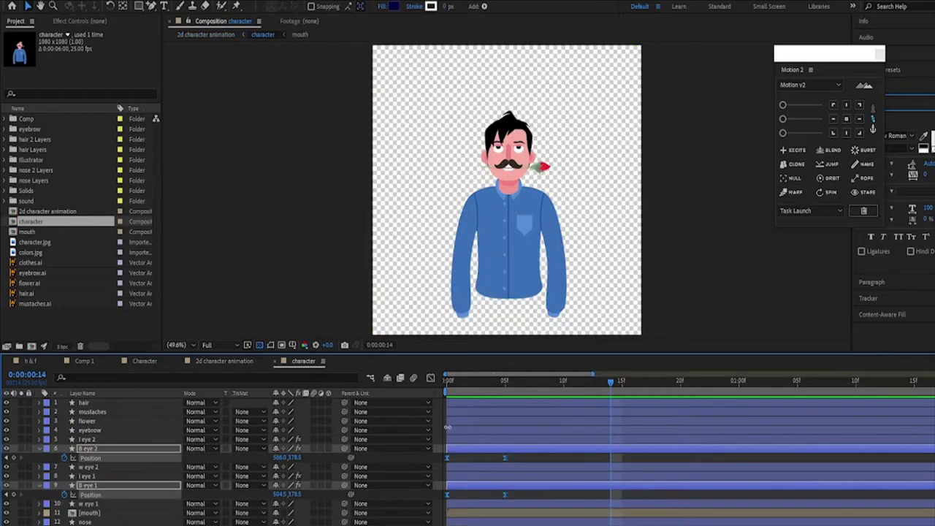
- Ease the eye Position keyframes and move the second ones from 1s21f to 1s10f
{"action": "left_click", "coordinate": [450, 495]}
{"action": "left_click", "coordinate": [450, 381]}
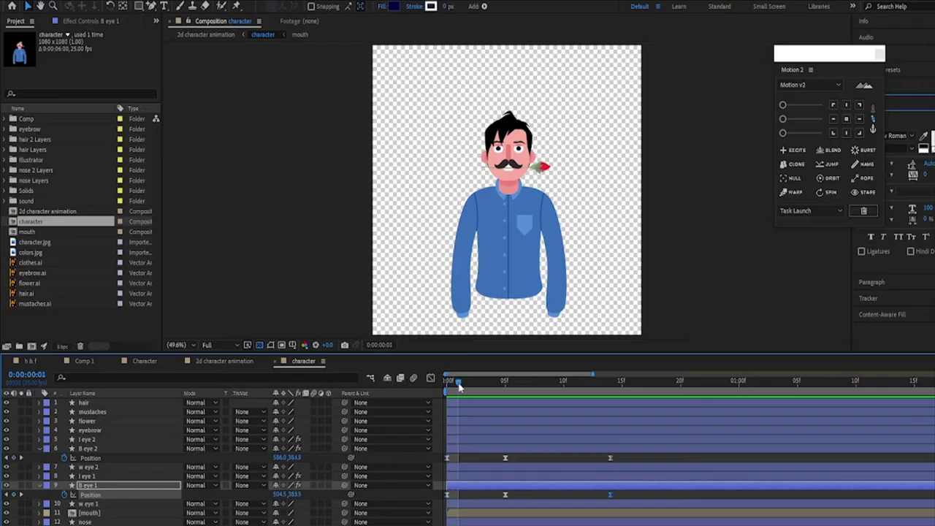
{"action": "mouse_move", "coordinate": [697, 453]}
{"action": "left_mouse_down"}
{"action": "mouse_move", "coordinate": [670, 502]}
{"action": "mouse_move", "coordinate": [621, 504]}
{"action": "left_mouse_up"}
{"action": "key", "text": "Home"}
{"action": "left_click", "coordinate": [430, 377]}
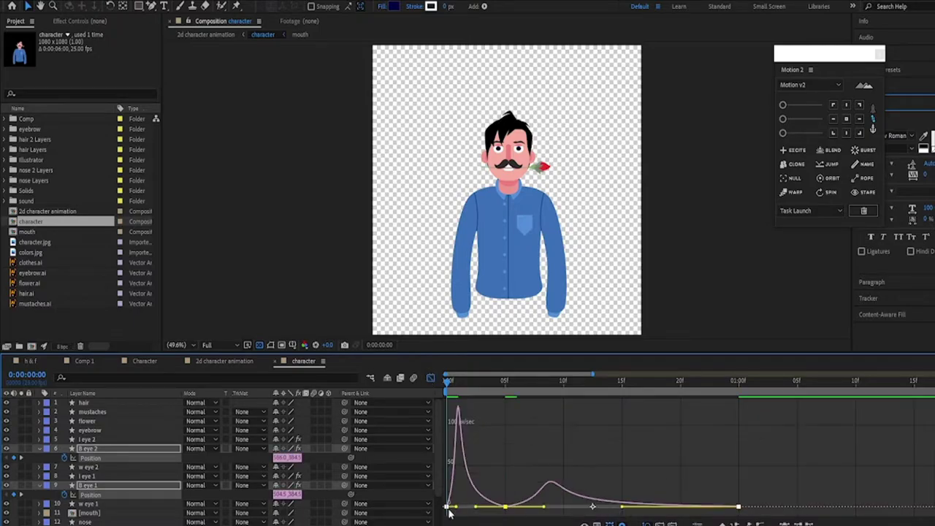
{"action": "left_click", "coordinate": [431, 378]}
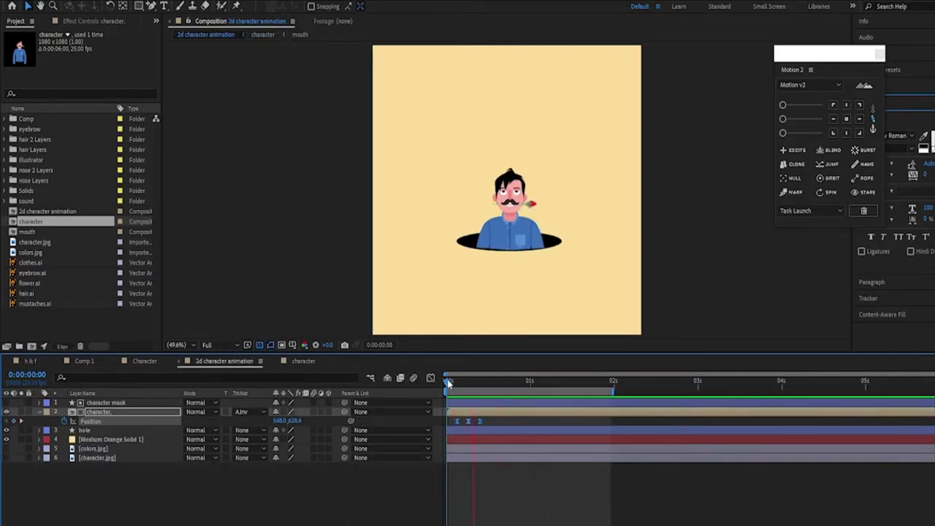
{"action": "left_click_drag", "start_coordinate": [934, 375], "coordinate": [757, 375]}
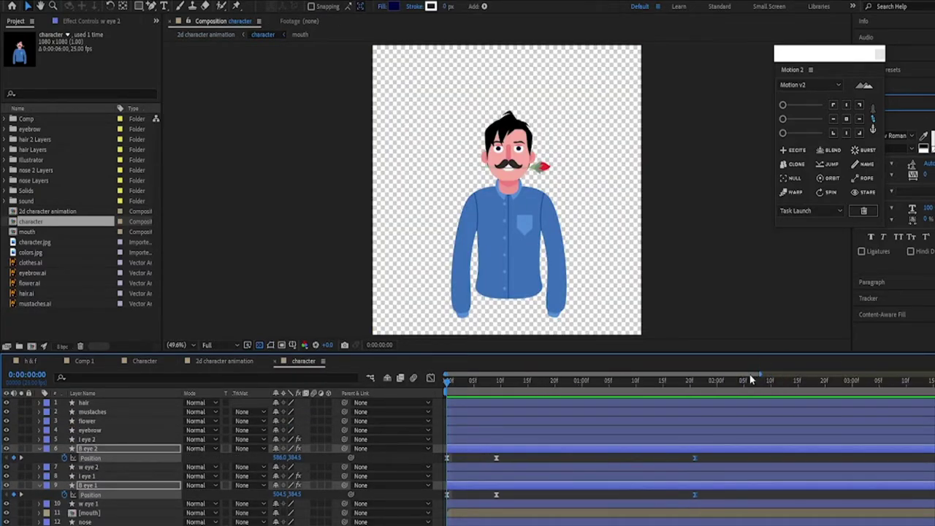
{"action": "left_click_drag", "start_coordinate": [695, 458], "coordinate": [637, 462]}
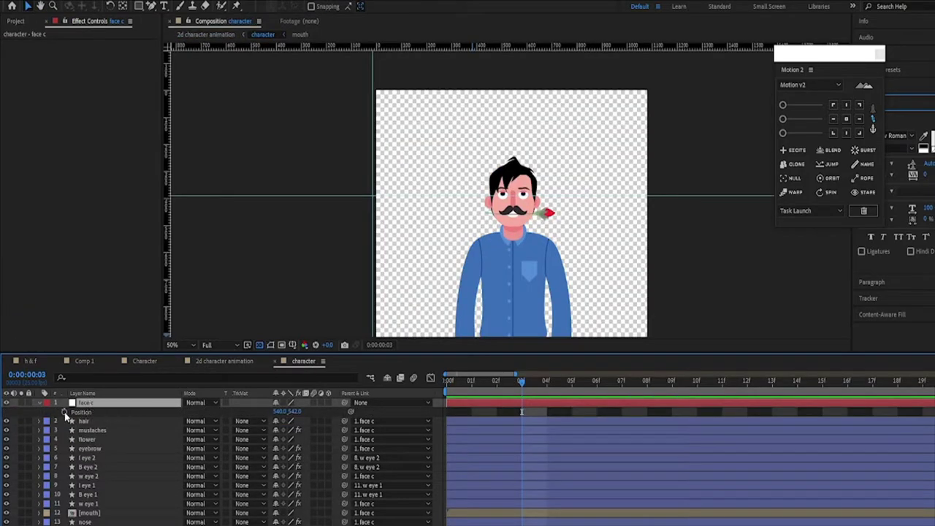
- Add a Position keyframe on face c and reveal Position for B eye 1 and B eye 2
{"action": "left_click", "coordinate": [64, 412]}
{"action": "left_click", "coordinate": [87, 495]}
{"action": "key", "text": "p"}
{"action": "left_click", "coordinate": [87, 467]}
{"action": "key", "text": "p"}
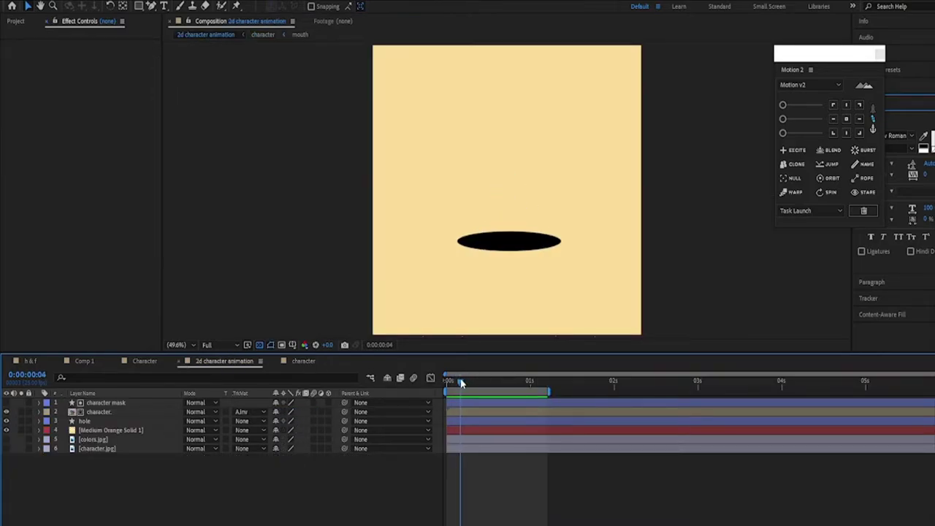
{"action": "left_click_drag", "start_coordinate": [461, 383], "coordinate": [467, 382]}
{"action": "left_click", "coordinate": [303, 361]}
{"action": "left_click", "coordinate": [138, 403]}
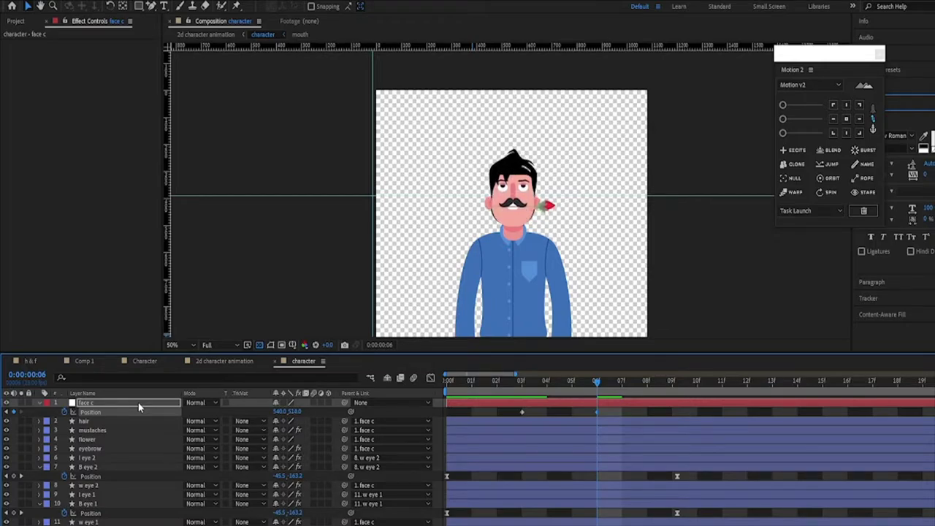
- Shift the face c keyframes later and select its three Position keyframes
{"action": "left_click", "coordinate": [224, 361]}
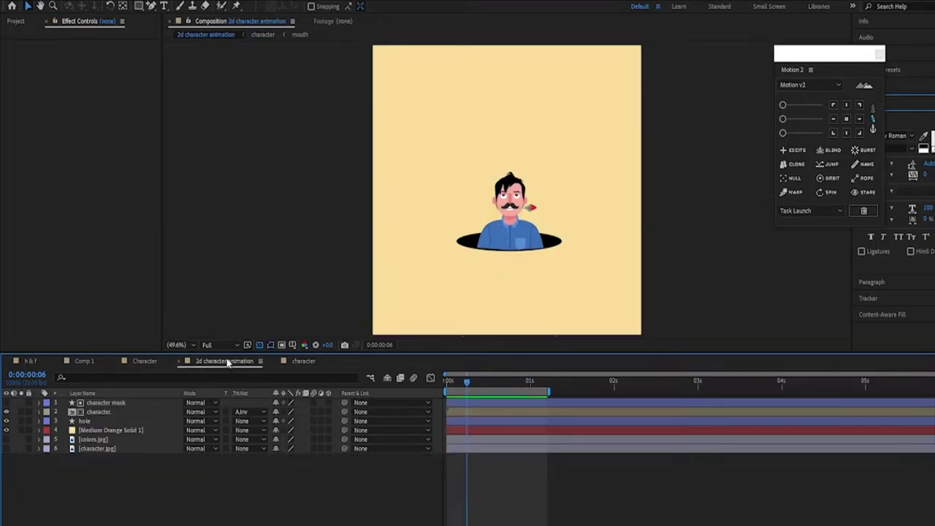
{"action": "left_click", "coordinate": [303, 361]}
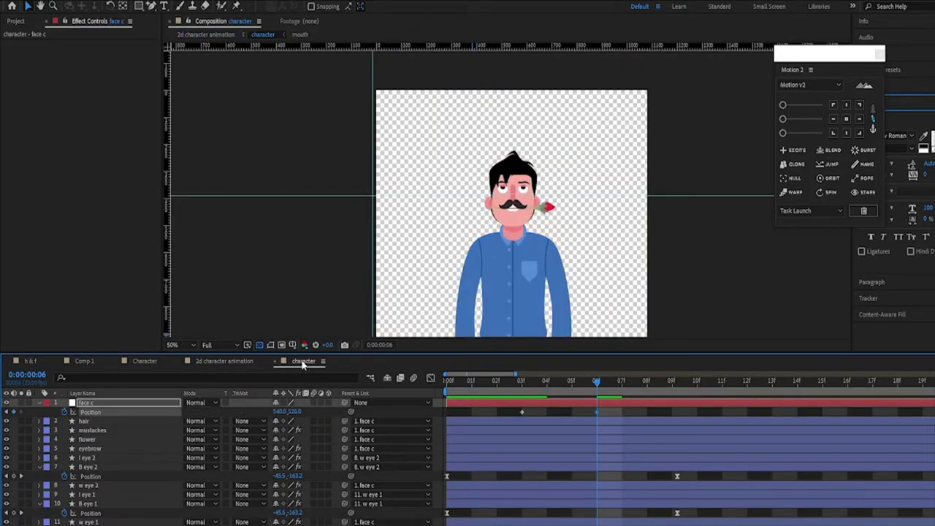
{"action": "key", "text": "space"}
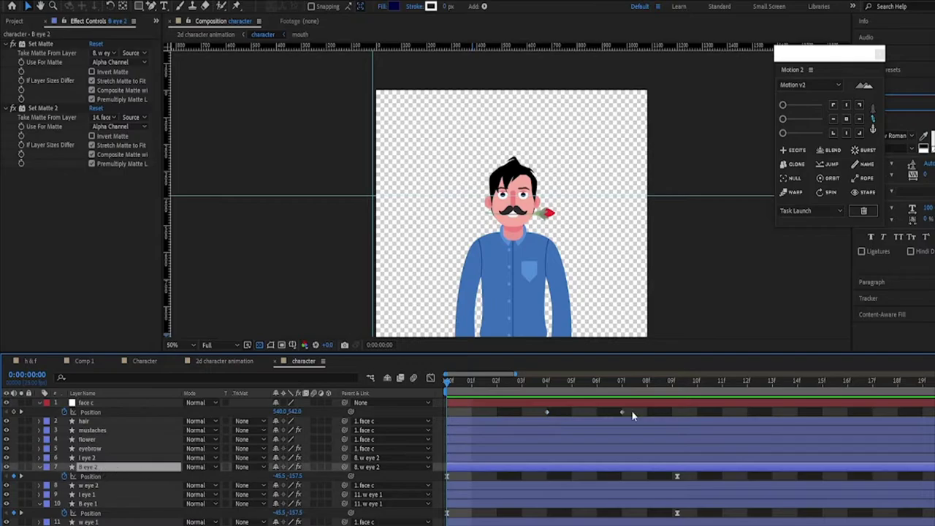
{"action": "left_click_drag", "start_coordinate": [547, 412], "coordinate": [572, 413]}
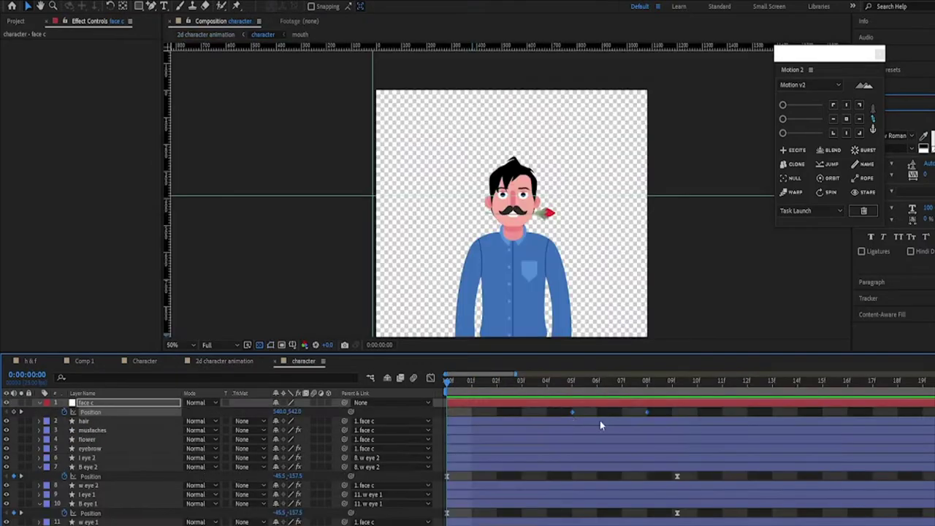
{"action": "left_click_drag", "start_coordinate": [572, 412], "coordinate": [621, 412]}
{"action": "left_click_drag", "start_coordinate": [820, 382], "coordinate": [546, 395]}
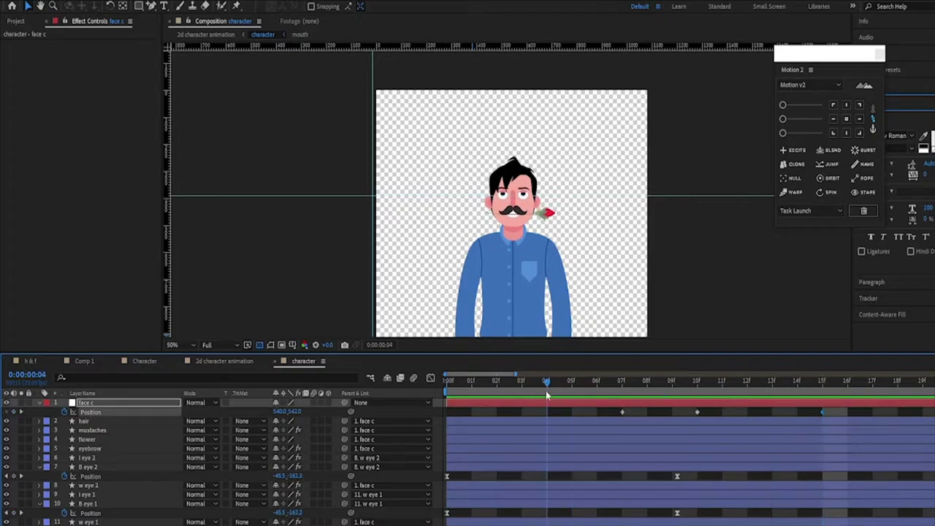
{"action": "left_click_drag", "start_coordinate": [851, 417], "coordinate": [582, 409]}
- Stretch the face c keyframes' influence in the speed graph to reshape the curve
{"action": "key", "text": "shift+F3"}
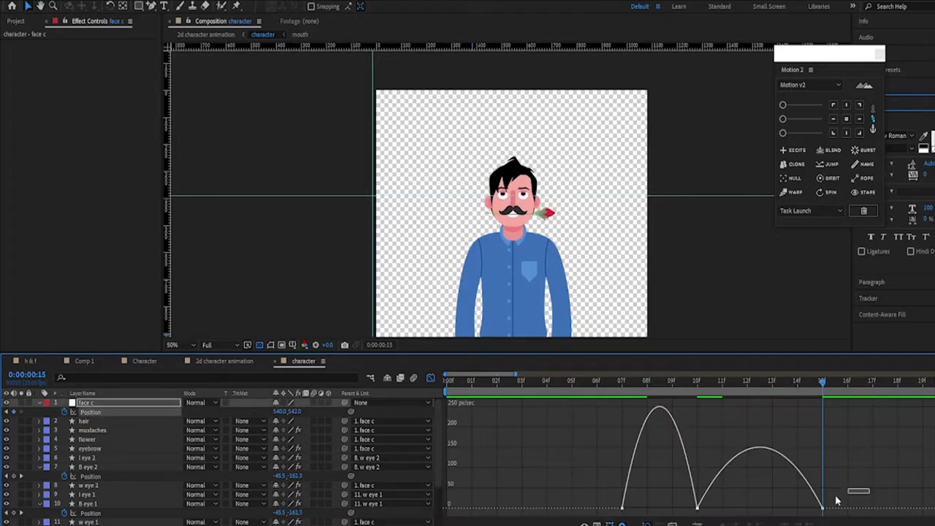
{"action": "left_click_drag", "start_coordinate": [802, 509], "coordinate": [780, 504]}
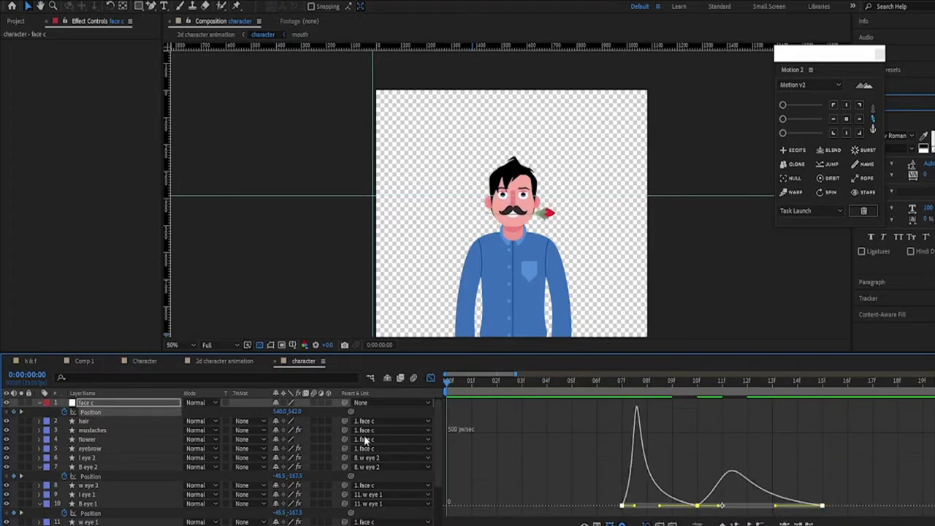
{"action": "left_click", "coordinate": [207, 361]}
{"action": "left_click", "coordinate": [304, 361]}
{"action": "left_click", "coordinate": [227, 361]}
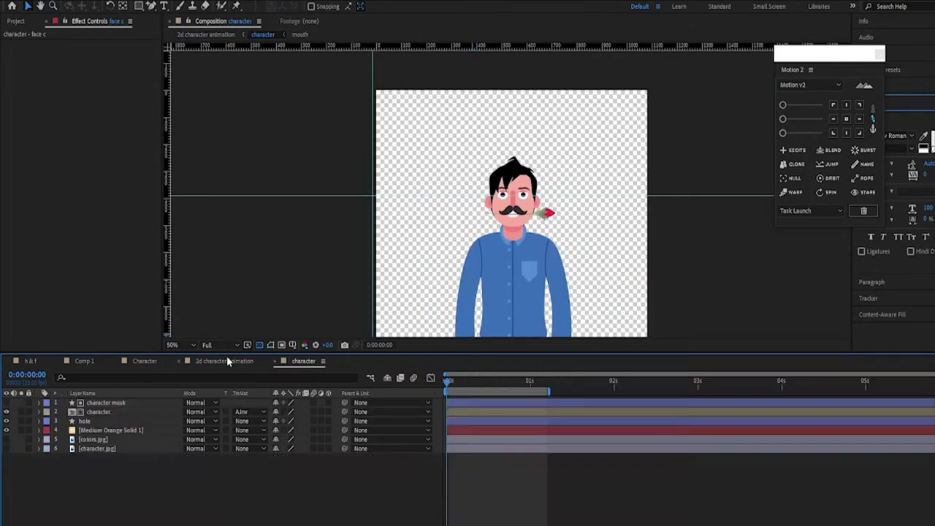
{"action": "left_click", "coordinate": [303, 361]}
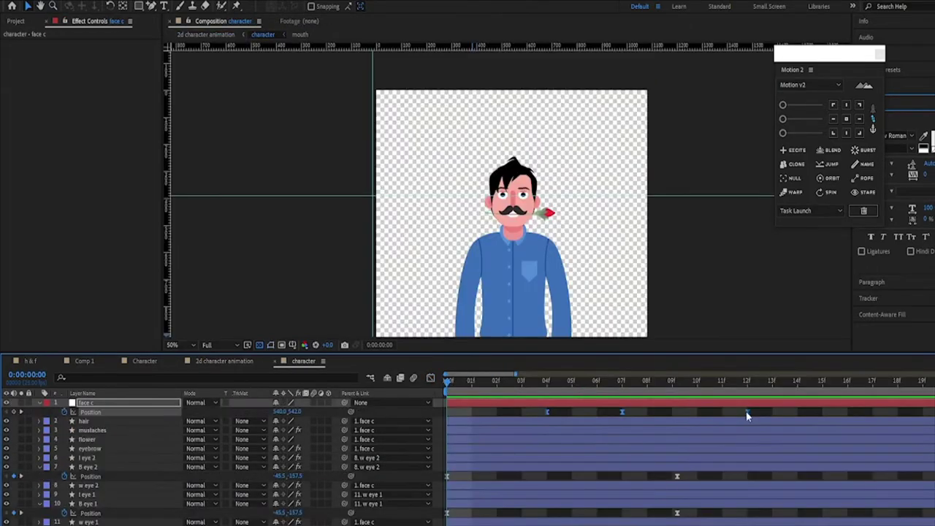
{"action": "key", "text": "shift+comma"}
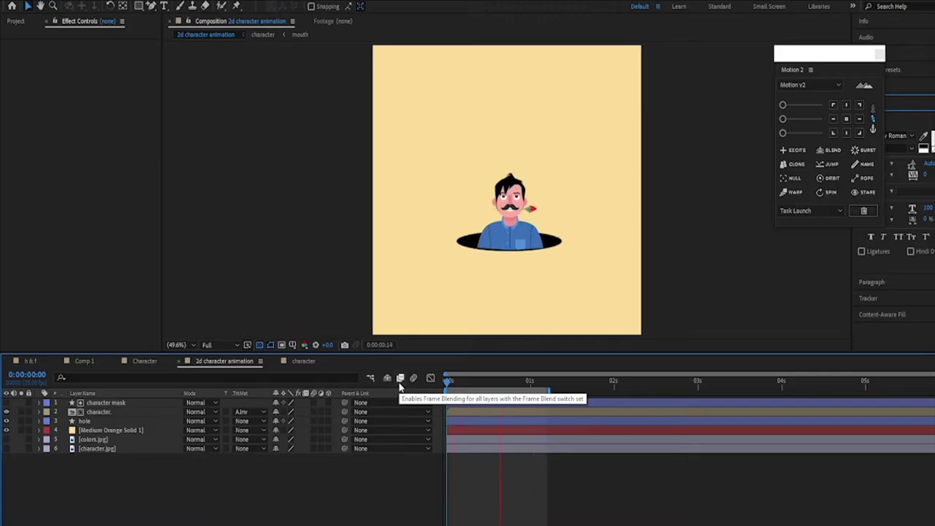
{"action": "left_click", "coordinate": [303, 361]}
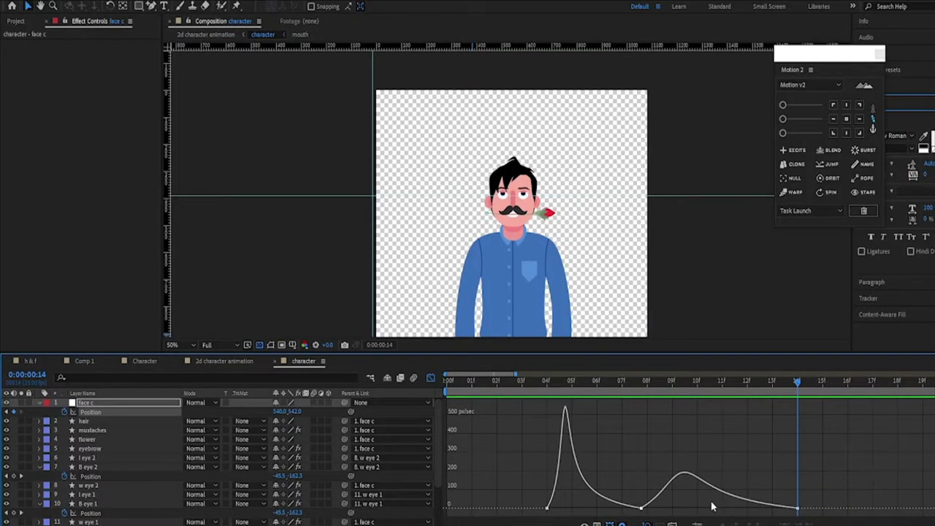
- Raise the speed of the face c keyframe at frame 9 in the speed graph
{"action": "left_click_drag", "start_coordinate": [517, 374], "coordinate": [546, 374]}
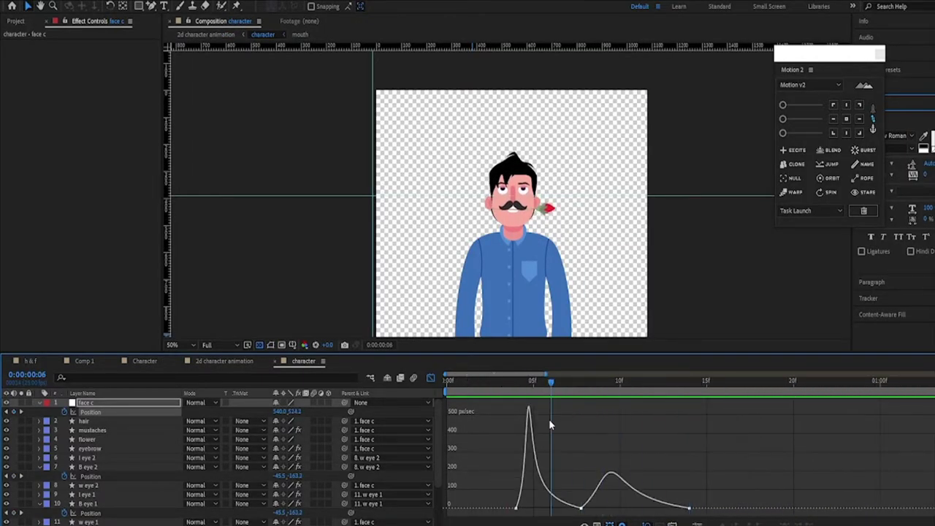
{"action": "left_click_drag", "start_coordinate": [682, 415], "coordinate": [596, 416]}
{"action": "key", "text": "g"}
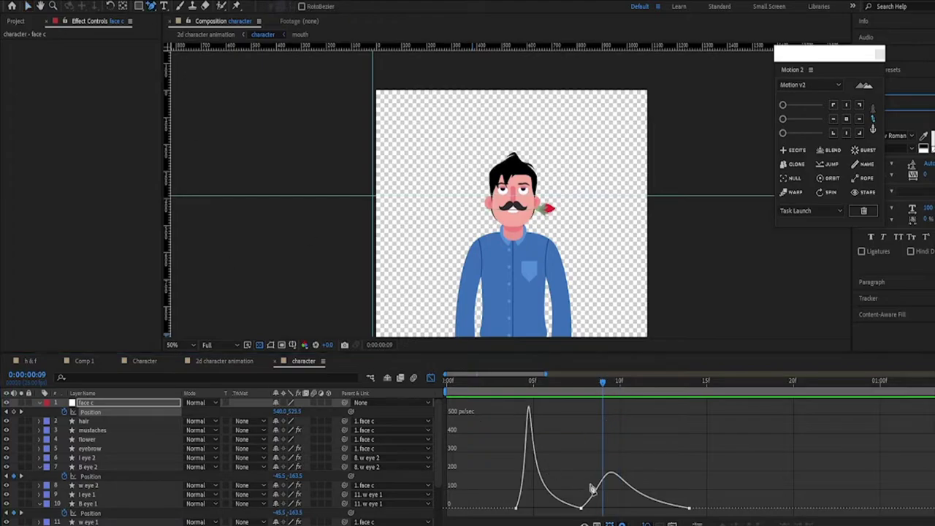
{"action": "key", "text": "v"}
{"action": "left_click_drag", "start_coordinate": [605, 484], "coordinate": [599, 509]}
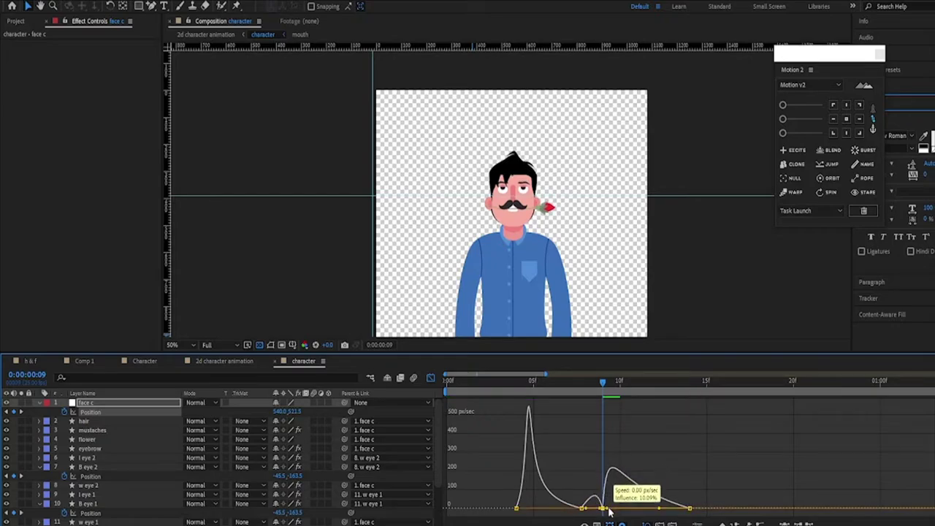
- Play back the bounce, then nudge the head up to add another bounce keyframe
{"action": "key", "text": "space"}
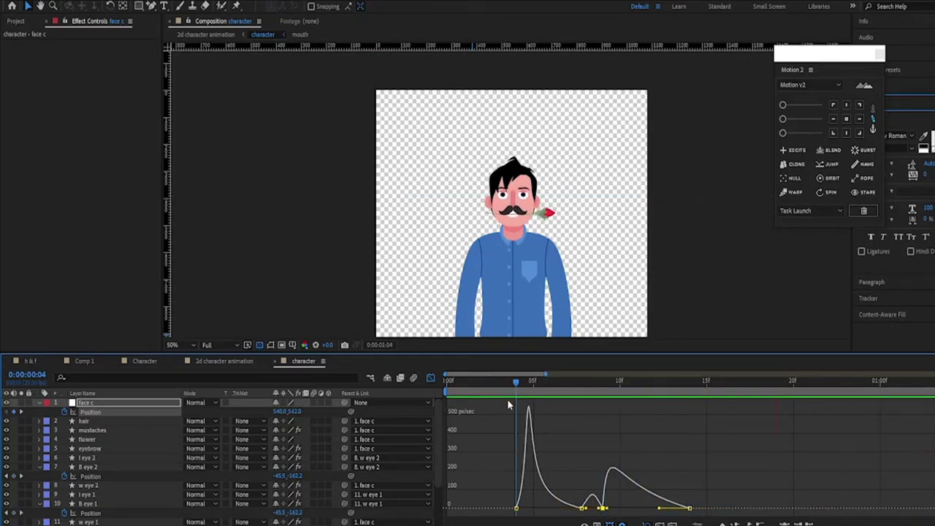
{"action": "scroll", "coordinate": [732, 402], "scroll_direction": "down", "scroll_amount": 1}
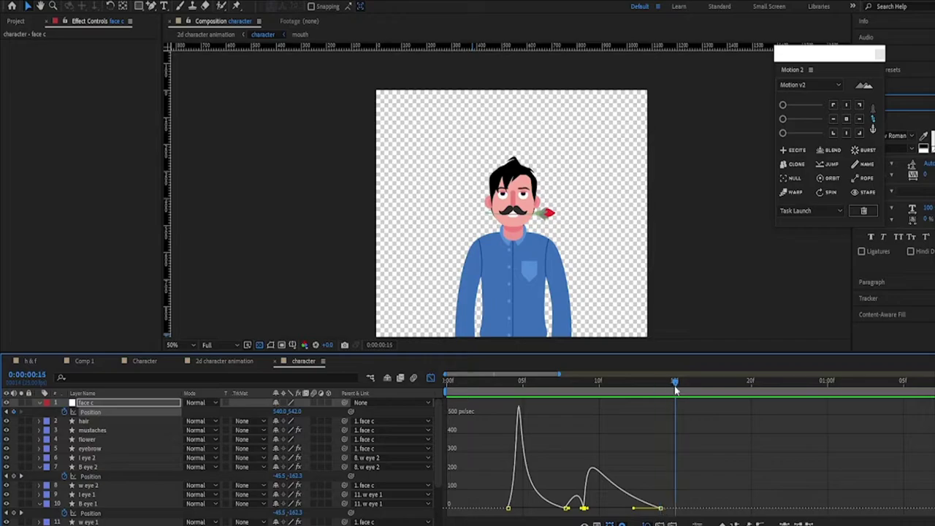
{"action": "key", "text": "g"}
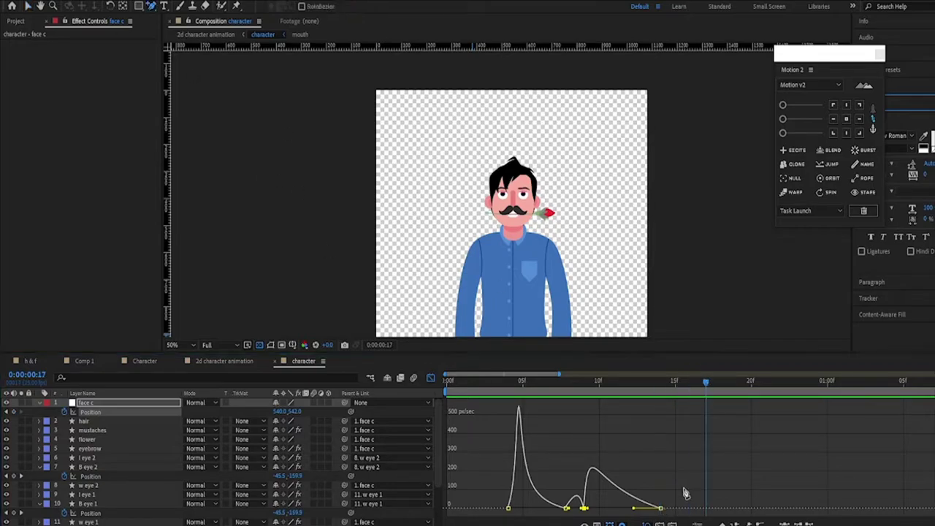
{"action": "key", "text": "shift+F3"}
{"action": "left_click", "coordinate": [701, 414]}
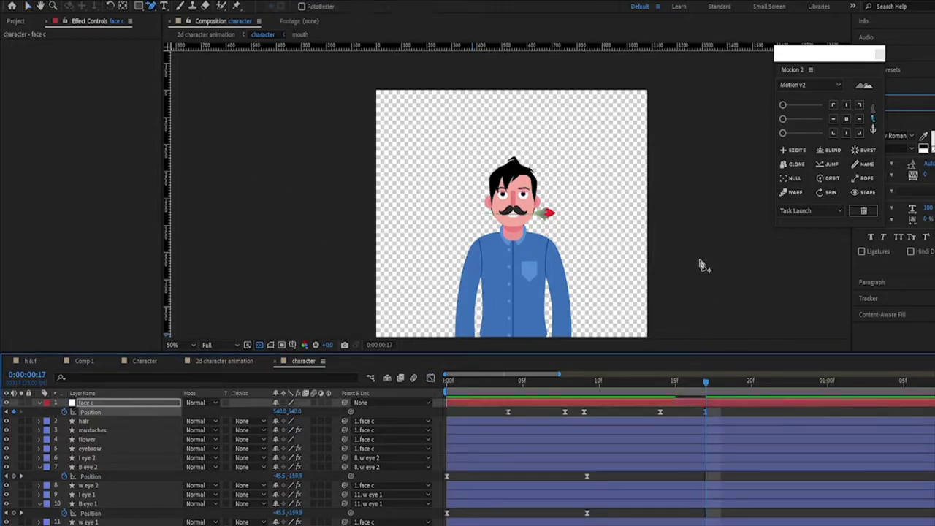
{"action": "key", "text": "Up"}
{"action": "key", "text": "Up"}
{"action": "key", "text": "Up"}
{"action": "key", "text": "Up"}
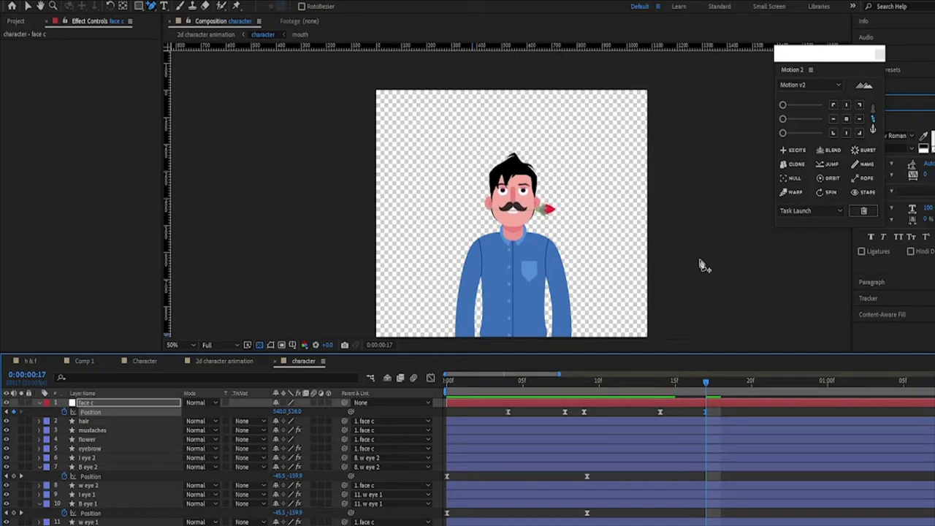
- Add a downward bounce keyframe and a final upward one at frame 23, then scrub to check
{"action": "key", "text": "shift+F3"}
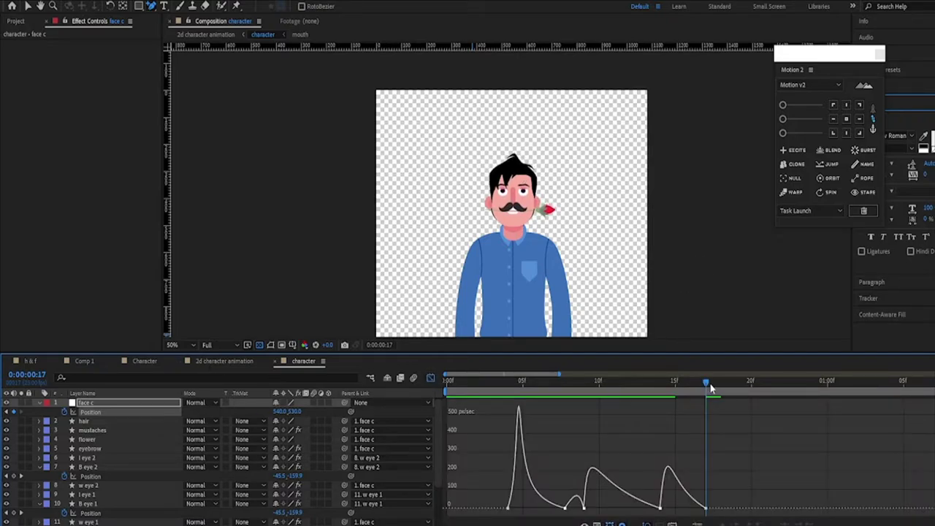
{"action": "key", "text": "Down"}
{"action": "key", "text": "Down"}
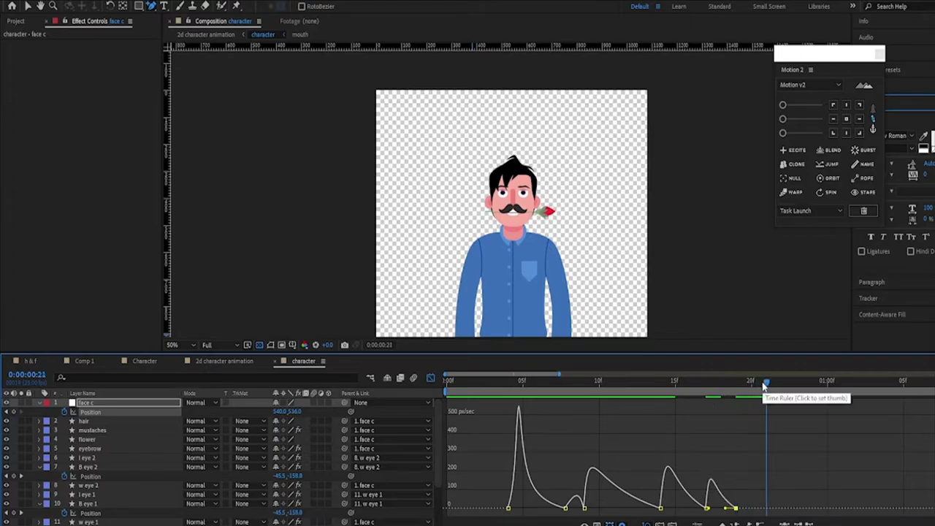
{"action": "left_click_drag", "start_coordinate": [764, 387], "coordinate": [791, 392]}
{"action": "key", "text": "Up"}
{"action": "key", "text": "Up"}
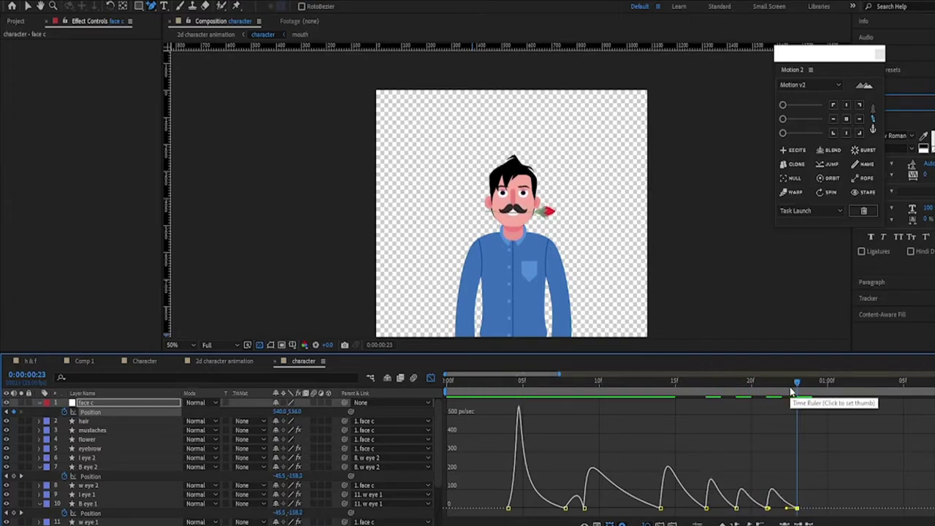
{"action": "key", "text": "space"}
{"action": "left_click", "coordinate": [445, 382]}
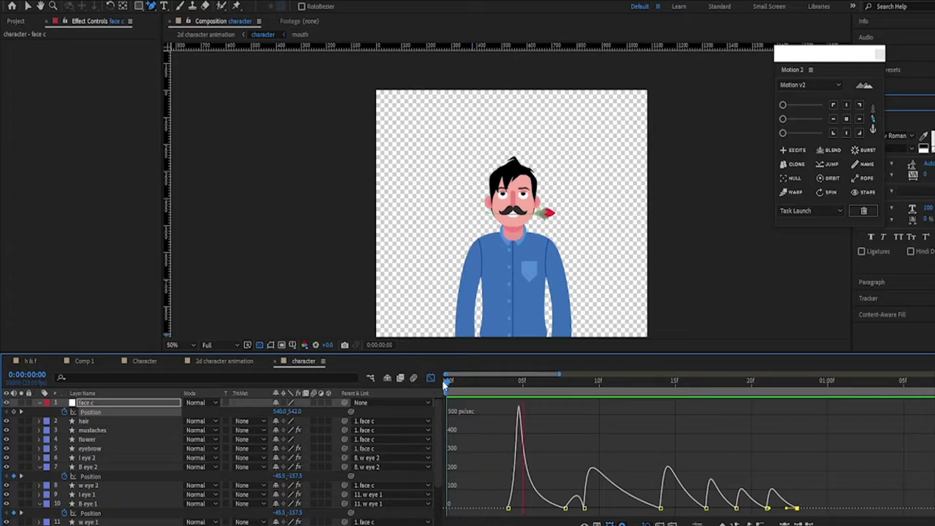
{"action": "left_click_drag", "start_coordinate": [447, 383], "coordinate": [656, 426]}
- Paste Position keyframes on both eye layers at the current frame and a few frames later
{"action": "key", "text": "shift+F3"}
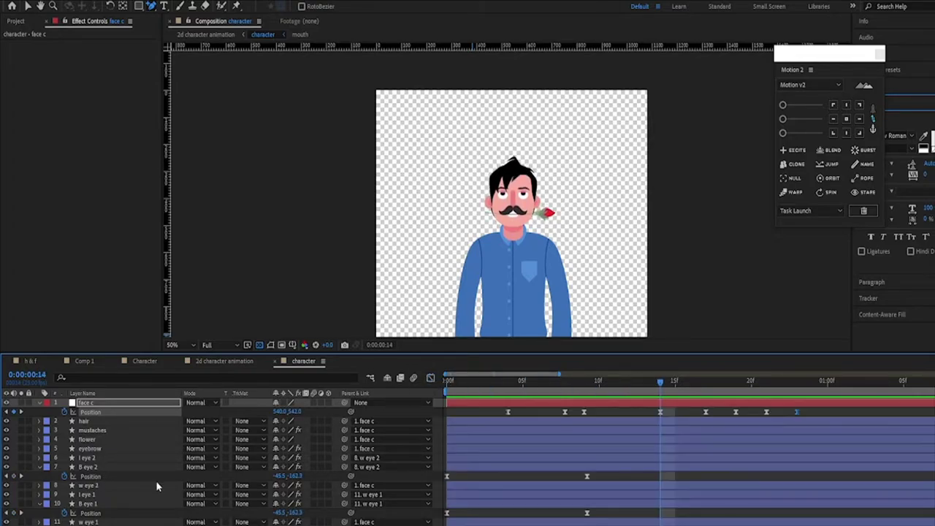
{"action": "left_click", "coordinate": [447, 476]}
{"action": "key", "text": "ctrl+v"}
{"action": "left_click", "coordinate": [447, 503]}
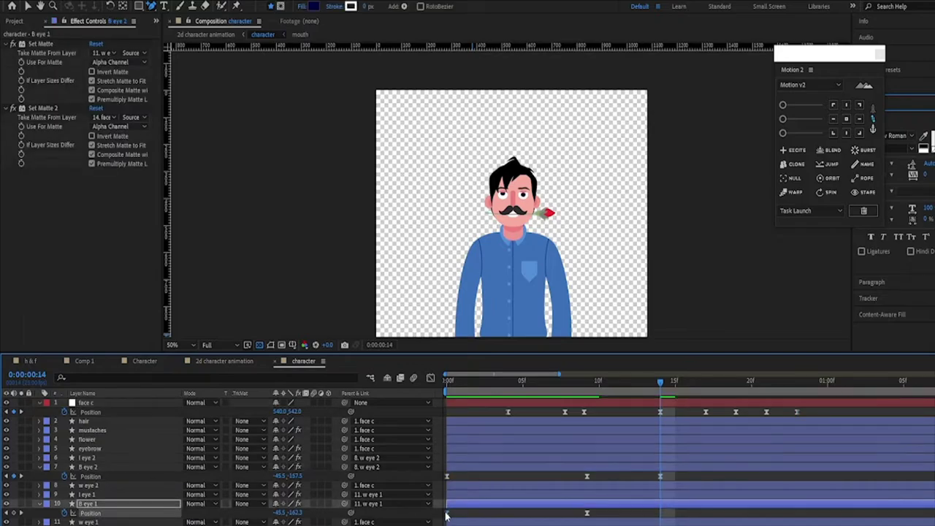
{"action": "left_click", "coordinate": [751, 383]}
{"action": "key", "text": "ctrl+v"}
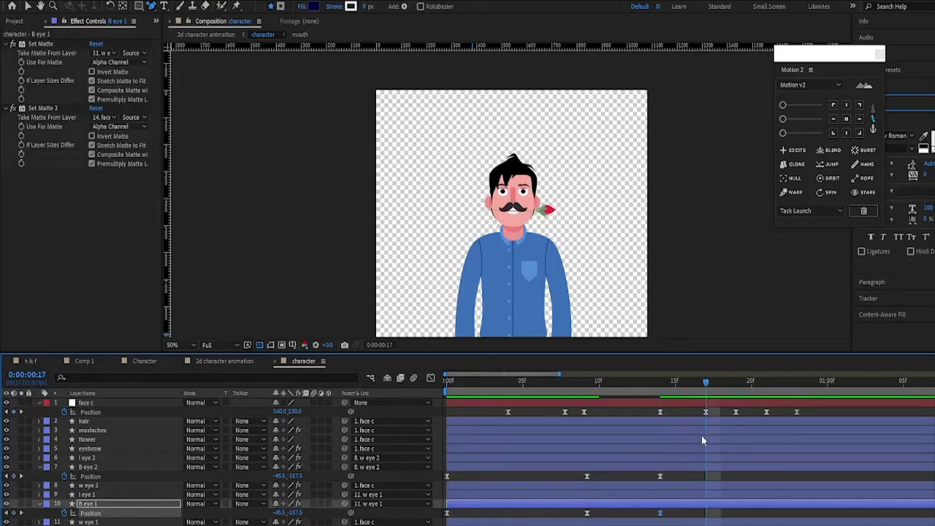
- Paste eye Position keyframes for B eye 1 and B eye 2 at frames 21 and 23
{"action": "left_click", "coordinate": [87, 467]}
{"action": "left_click", "coordinate": [88, 504], "text": "ctrl"}
{"action": "left_click", "coordinate": [735, 385]}
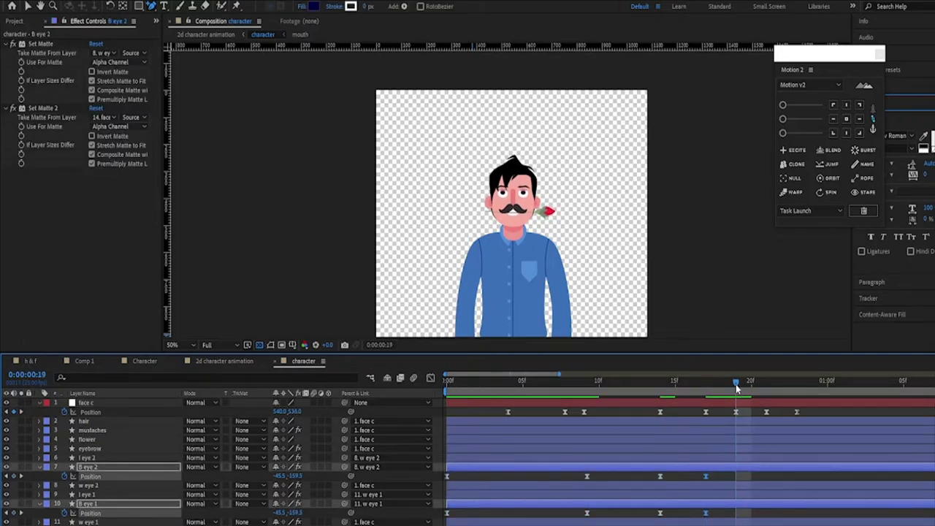
{"action": "left_click", "coordinate": [766, 386]}
{"action": "key", "text": "ctrl+v"}
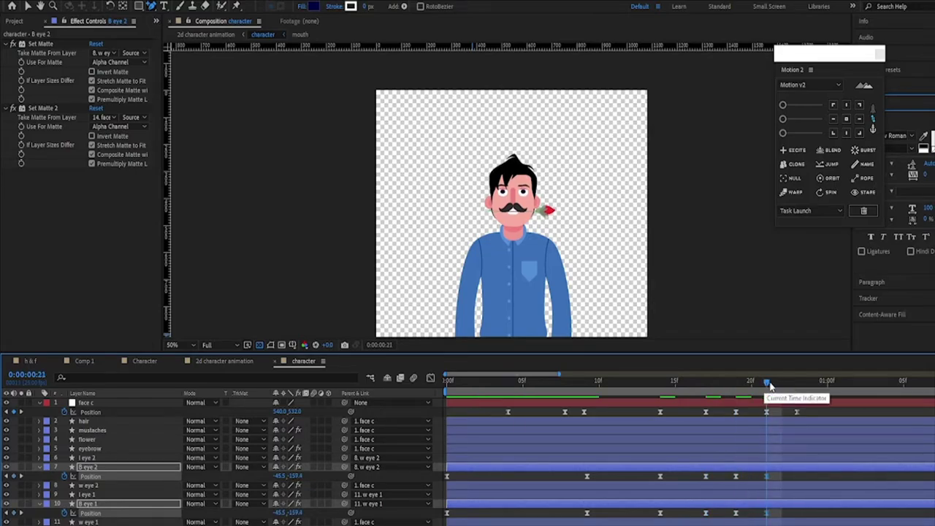
{"action": "left_click", "coordinate": [797, 385]}
{"action": "key", "text": "ctrl+v"}
- Add a final Position keyframe on B eye 1, then return to the first frame
{"action": "left_click", "coordinate": [447, 478]}
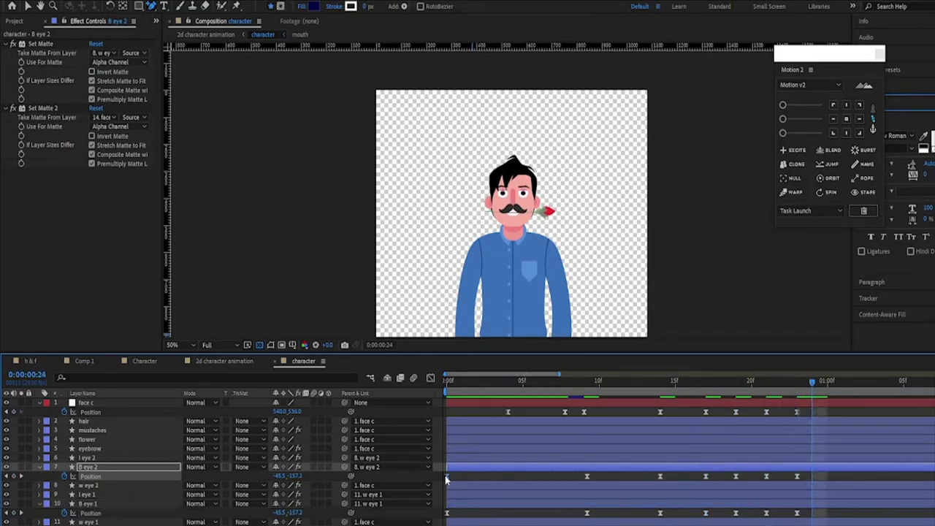
{"action": "left_click", "coordinate": [449, 515]}
{"action": "key", "text": "ctrl+c"}
{"action": "key", "text": "ctrl+v"}
{"action": "key", "text": "Home"}
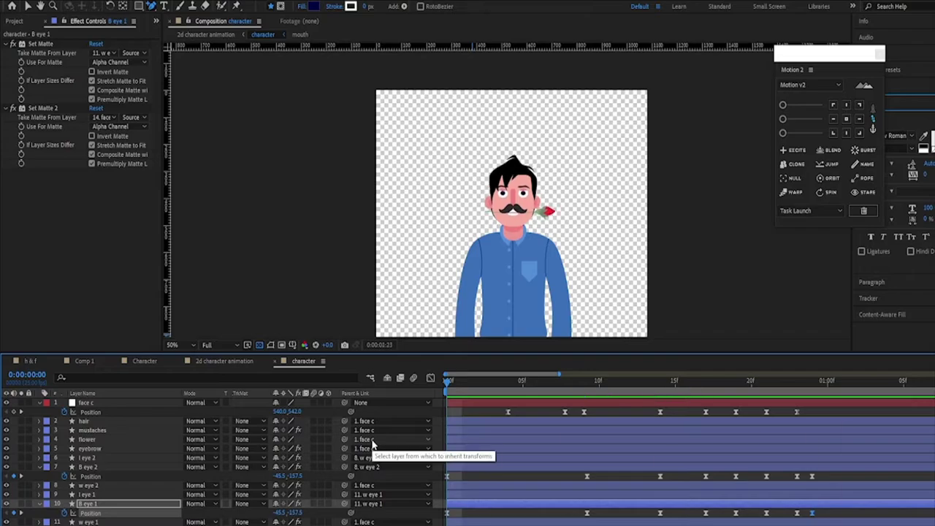
{"action": "left_click_drag", "start_coordinate": [563, 380], "coordinate": [515, 375]}
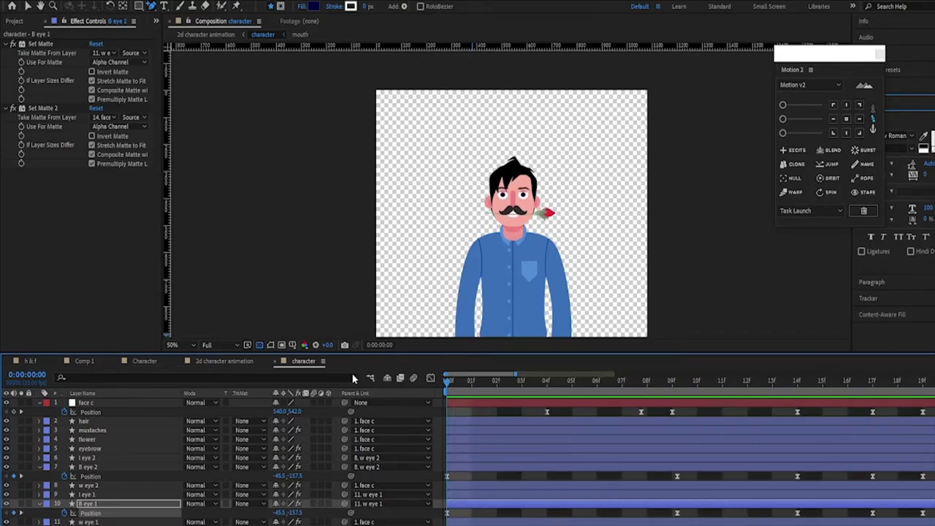
{"action": "left_click", "coordinate": [236, 361]}
- Play and stop a preview of the 2d character animation scene
{"action": "key", "text": "v"}
{"action": "key", "text": "space"}
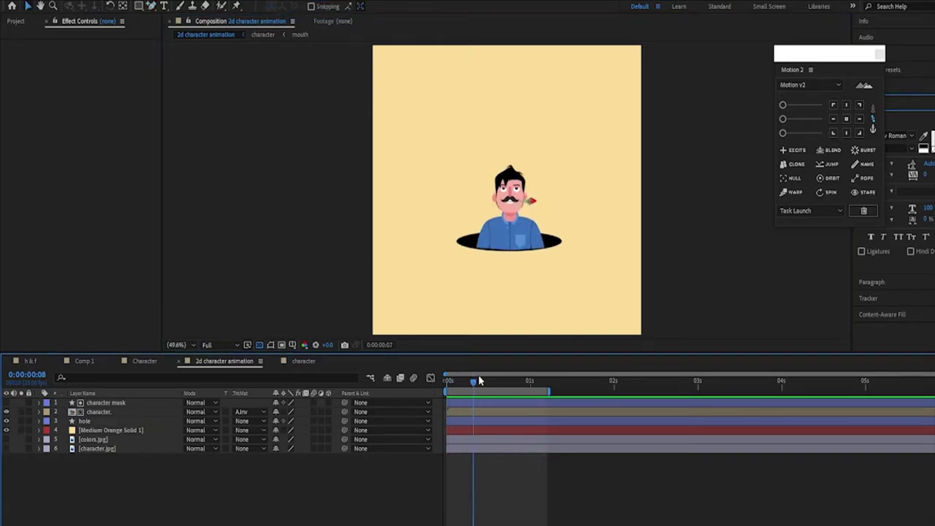
{"action": "key", "text": "space"}
{"action": "left_click", "coordinate": [313, 361]}
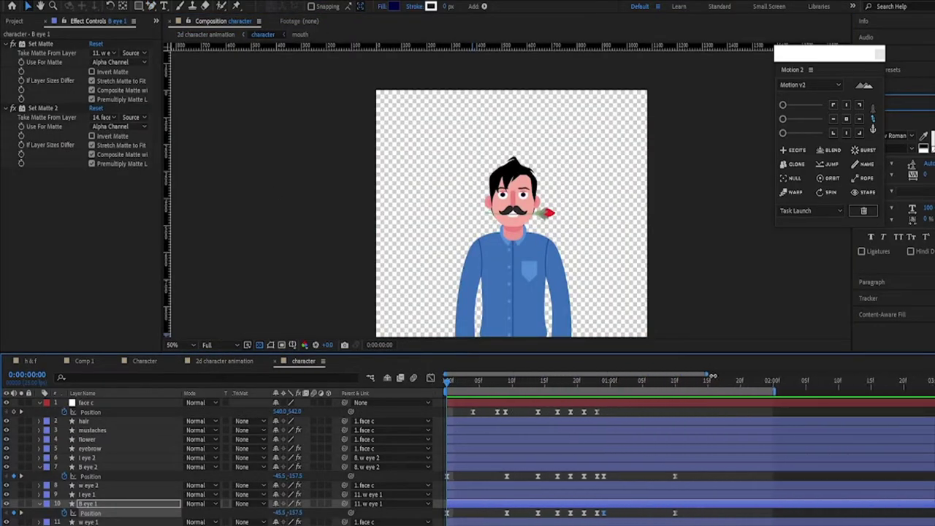
- Delete both B eye Position keyframes at the current time and reselect the eye keyframes
{"action": "key", "text": "F2"}
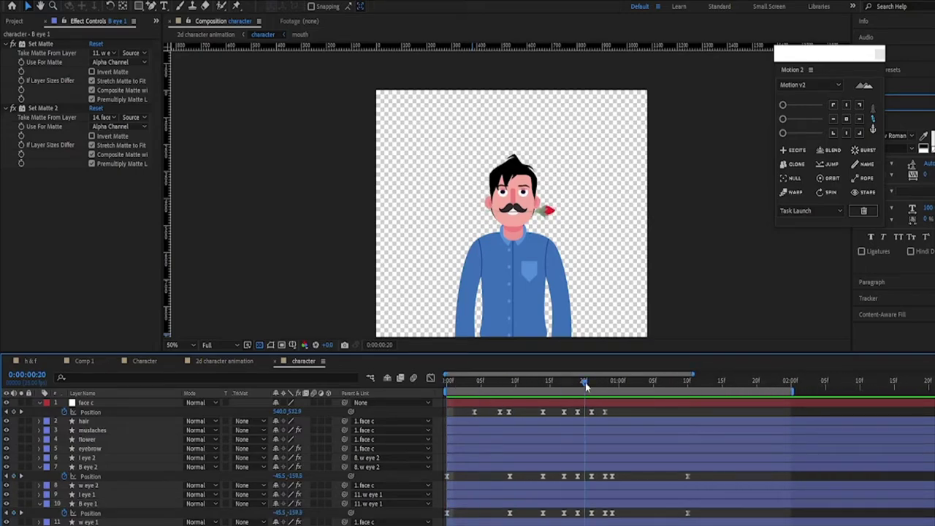
{"action": "left_click", "coordinate": [688, 476]}
{"action": "key", "text": "Delete"}
{"action": "left_click", "coordinate": [687, 514]}
{"action": "key", "text": "Delete"}
{"action": "key", "text": "Home"}
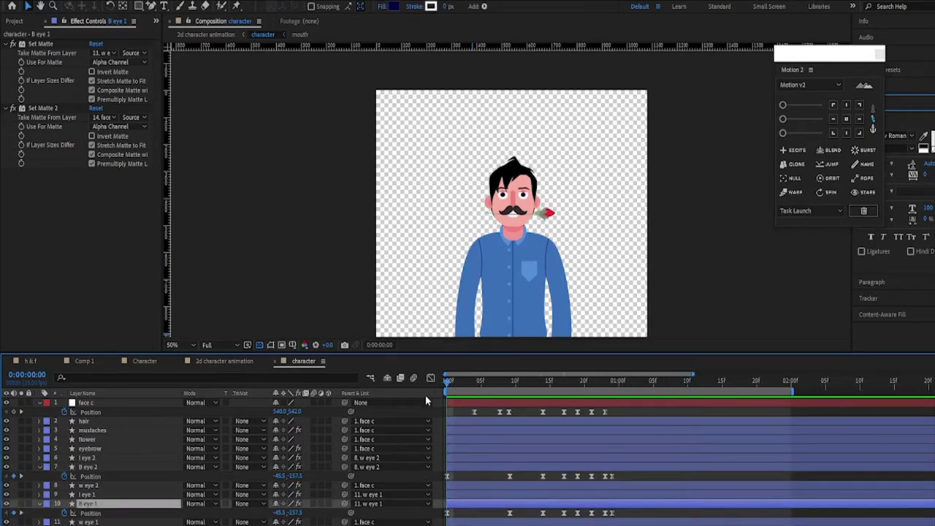
{"action": "left_click_drag", "start_coordinate": [630, 407], "coordinate": [448, 520]}
- Replay the 2d character animation preview, stopping at one second
{"action": "left_click", "coordinate": [224, 361]}
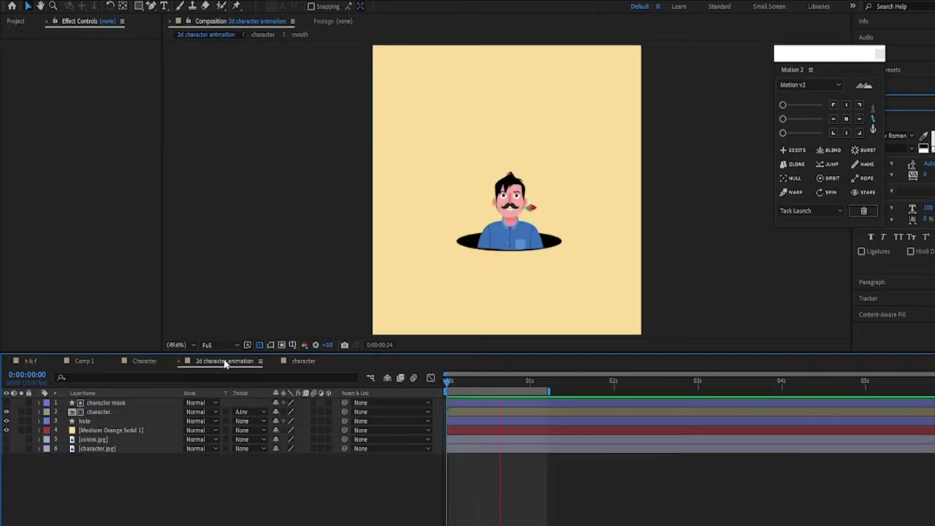
{"action": "key", "text": "shift+period"}
{"action": "left_click", "coordinate": [230, 361]}
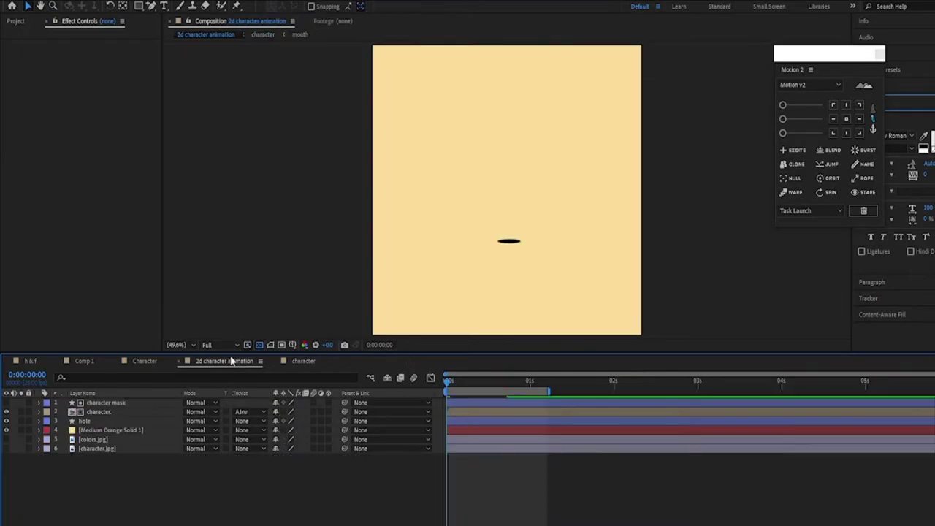
{"action": "key", "text": "shift+period"}
{"action": "left_click", "coordinate": [234, 361]}
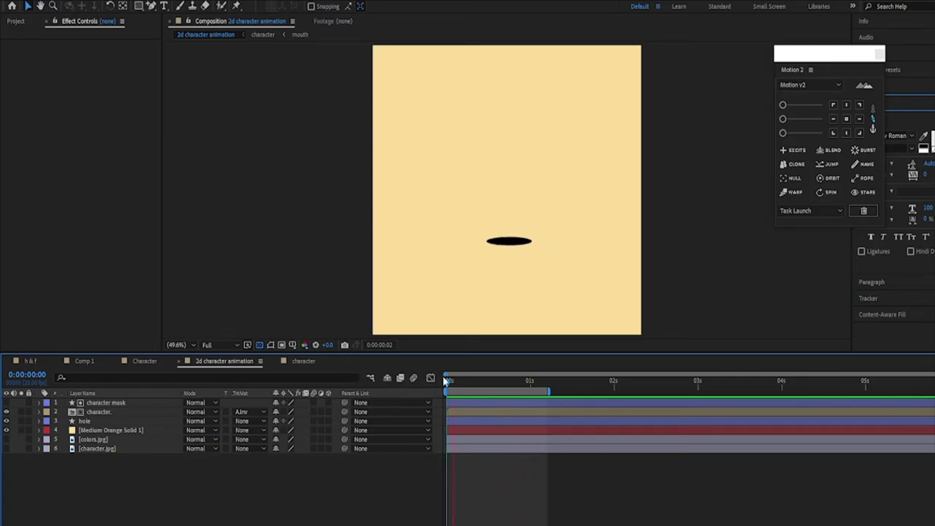
{"action": "left_click", "coordinate": [532, 382]}
- Stretch the later face c Position keyframes out to about frame 22
{"action": "left_click", "coordinate": [303, 361]}
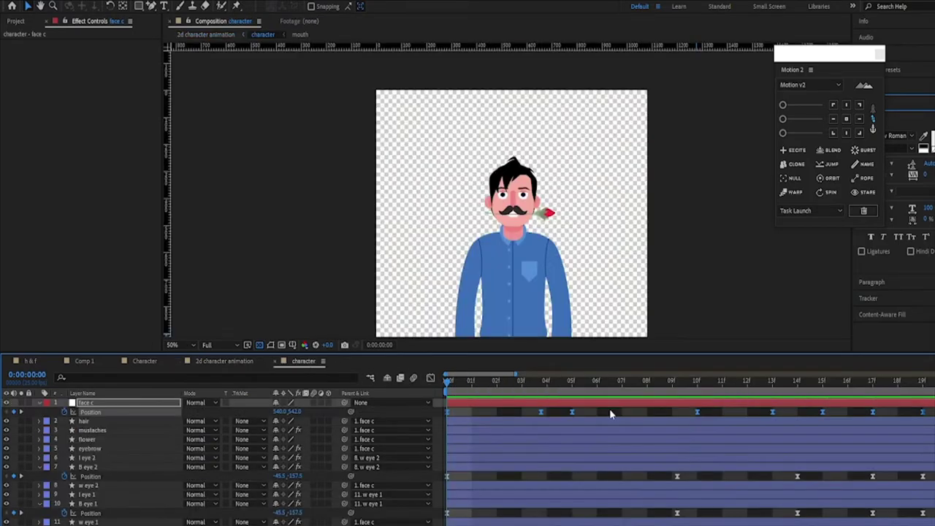
{"action": "left_click_drag", "start_coordinate": [567, 381], "coordinate": [697, 380]}
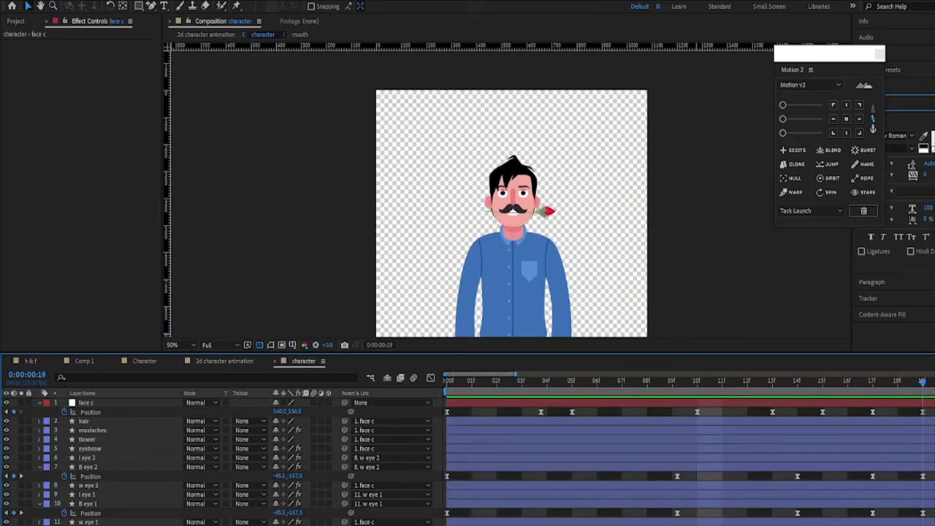
{"action": "left_click_drag", "start_coordinate": [791, 412], "coordinate": [868, 424]}
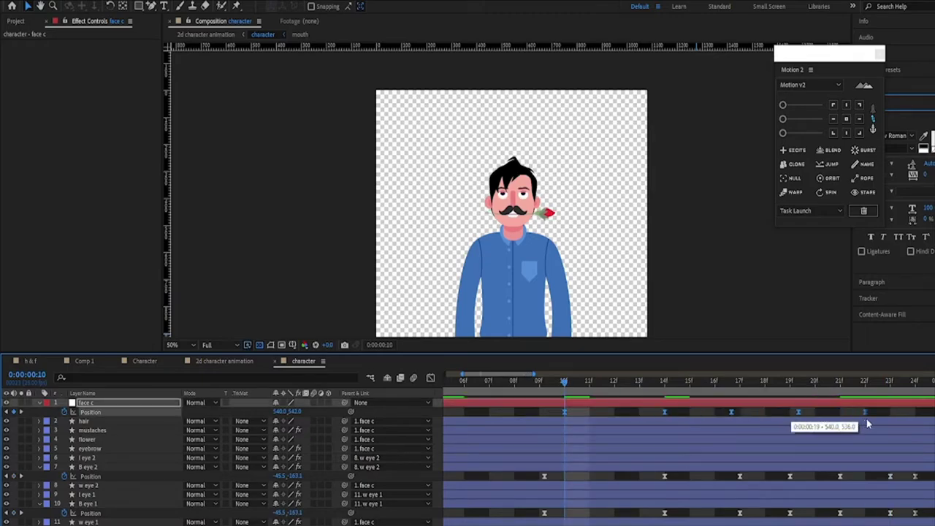
- Compare the character's rise in the main comp and revise the head keyframe timing
{"action": "left_click", "coordinate": [224, 361]}
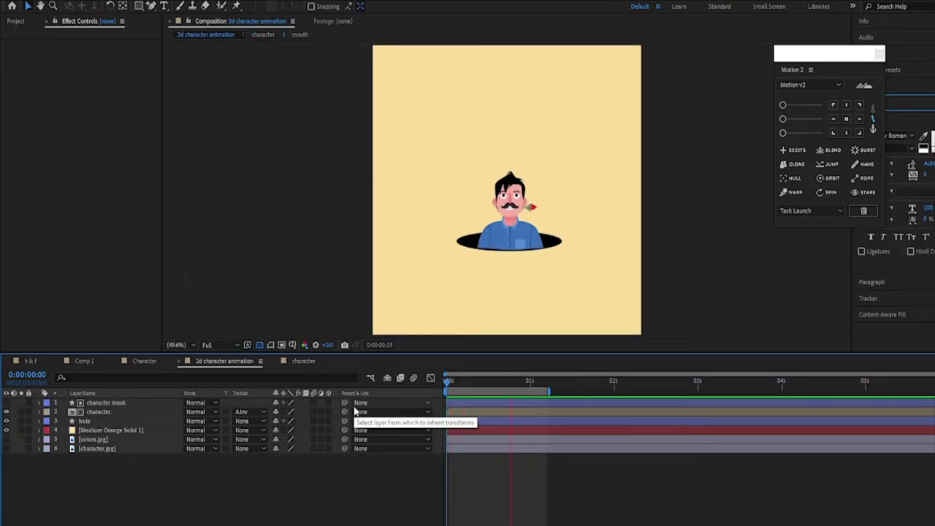
{"action": "left_click", "coordinate": [304, 361]}
{"action": "left_click", "coordinate": [225, 361]}
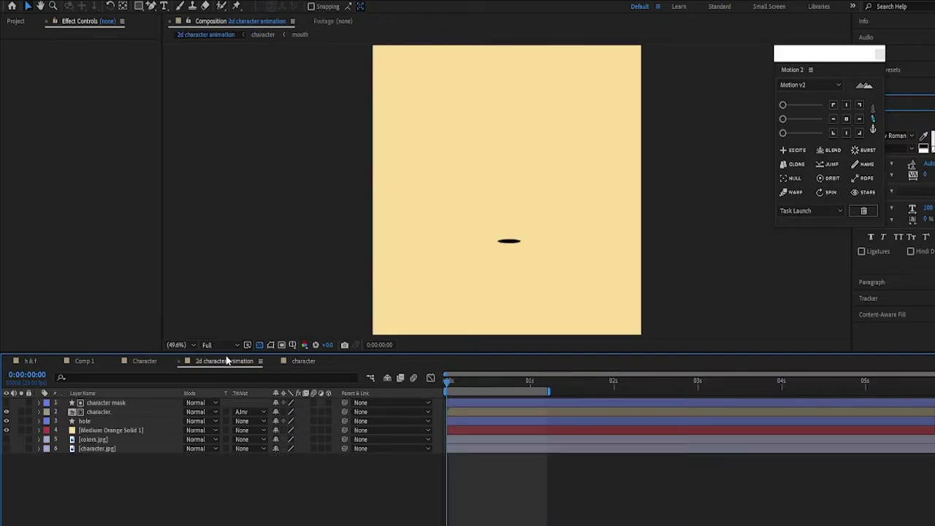
{"action": "left_click", "coordinate": [304, 361]}
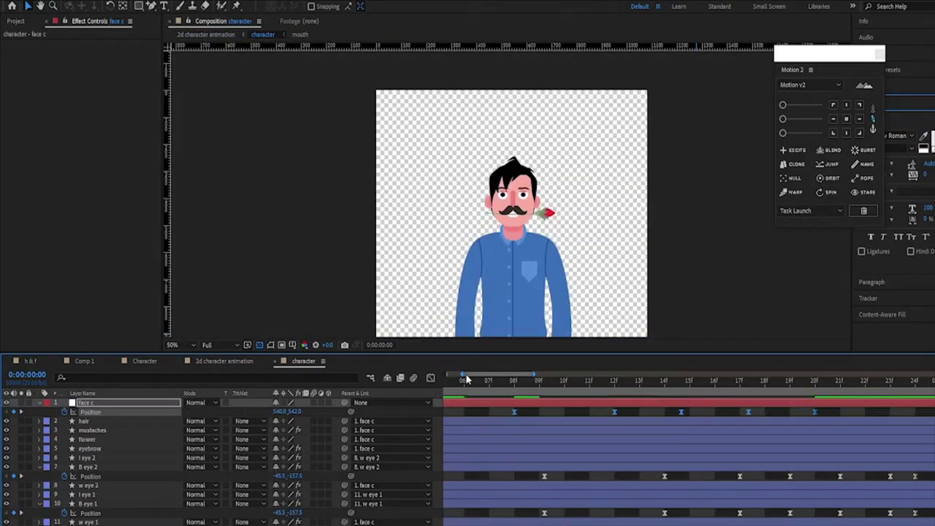
{"action": "left_click", "coordinate": [248, 361]}
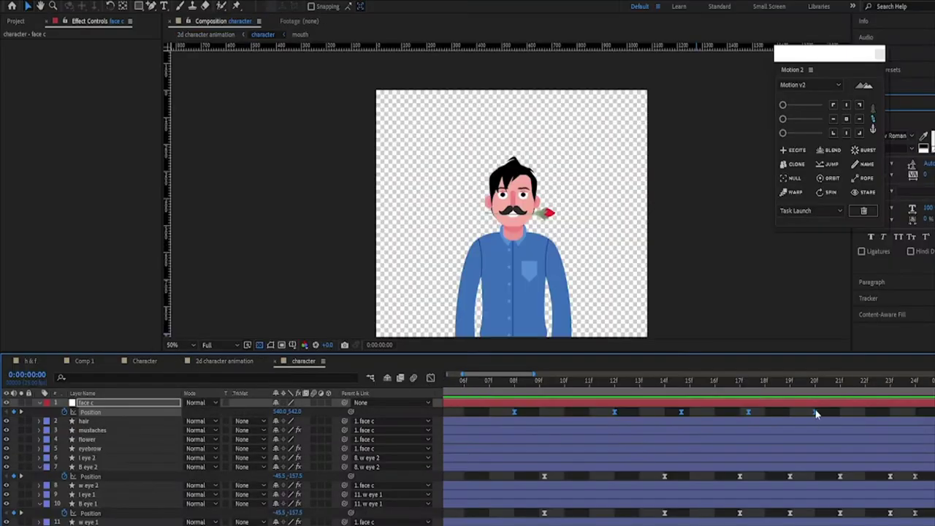
{"action": "key", "text": "ctrl+z"}
- Shorten the 2d character animation work area and scrub to frame 22
{"action": "left_click", "coordinate": [241, 361]}
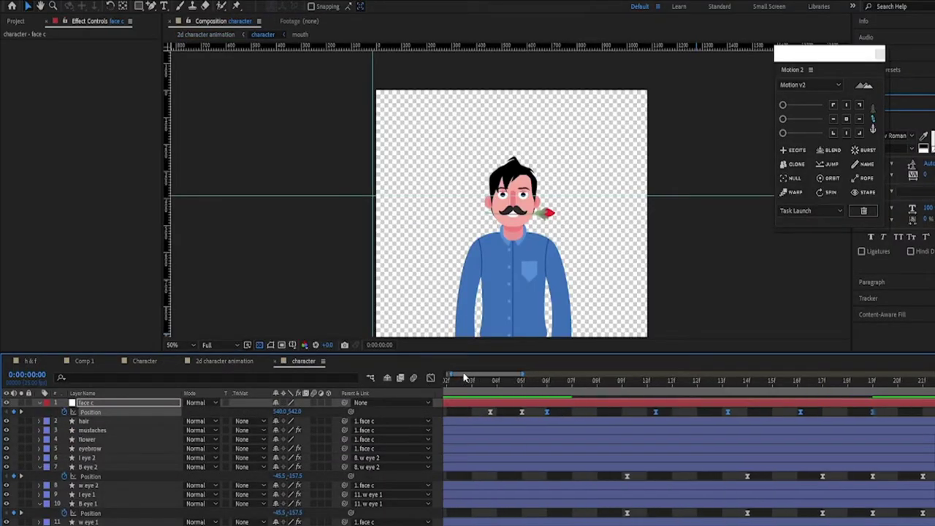
{"action": "left_click", "coordinate": [209, 361]}
{"action": "left_click_drag", "start_coordinate": [616, 391], "coordinate": [565, 391]}
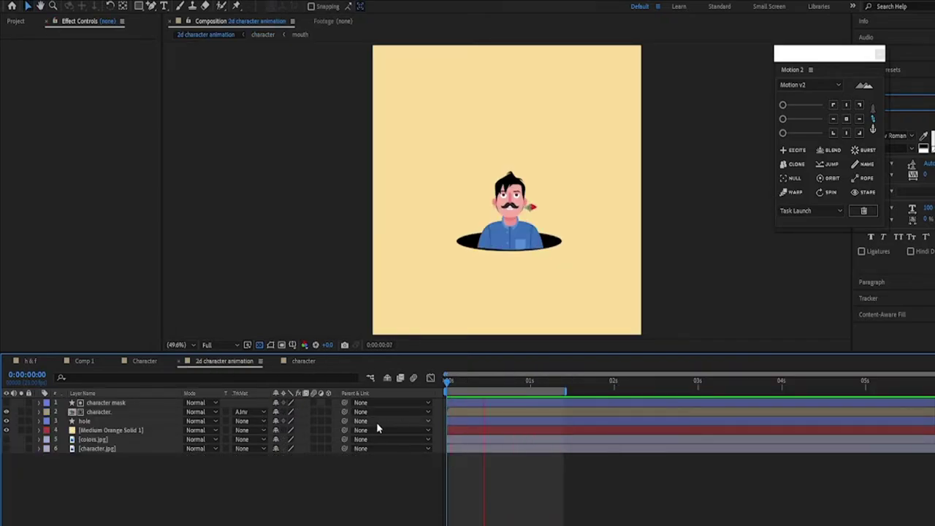
{"action": "left_click_drag", "start_coordinate": [467, 380], "coordinate": [516, 391]}
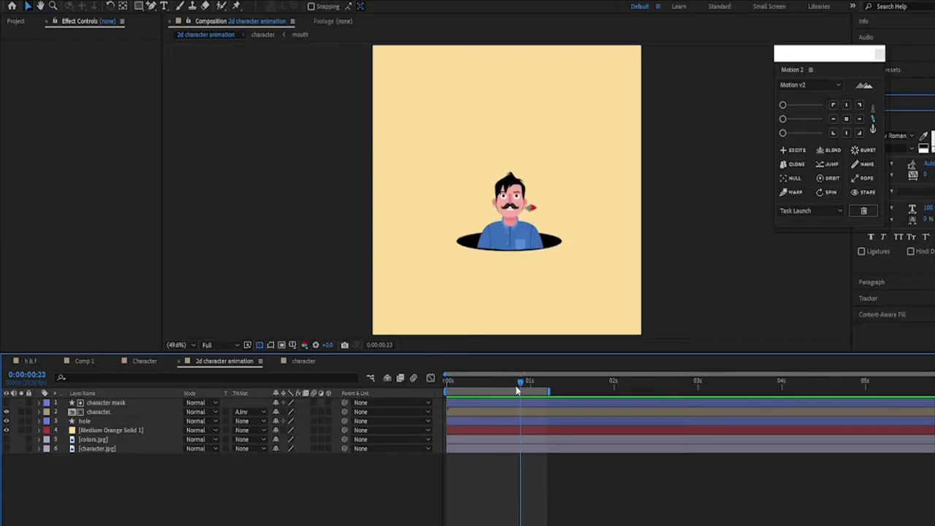
{"action": "left_click", "coordinate": [307, 362]}
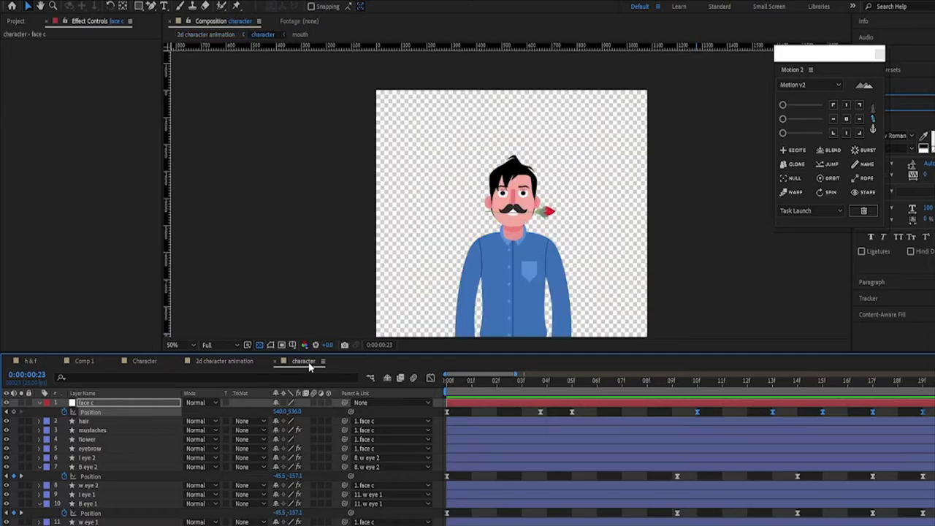
- Squash the l eye 2 Scale vertically so the eye squints
{"action": "left_click", "coordinate": [88, 449]}
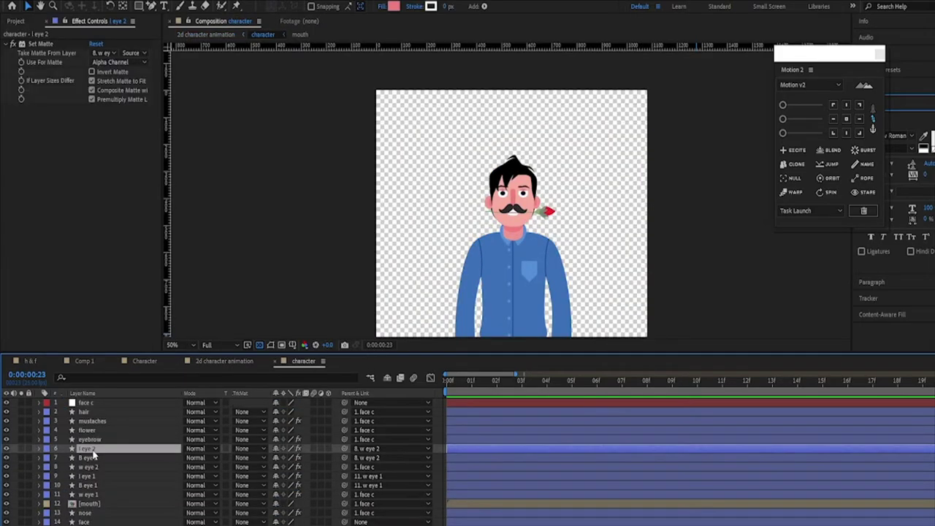
{"action": "key", "text": "s"}
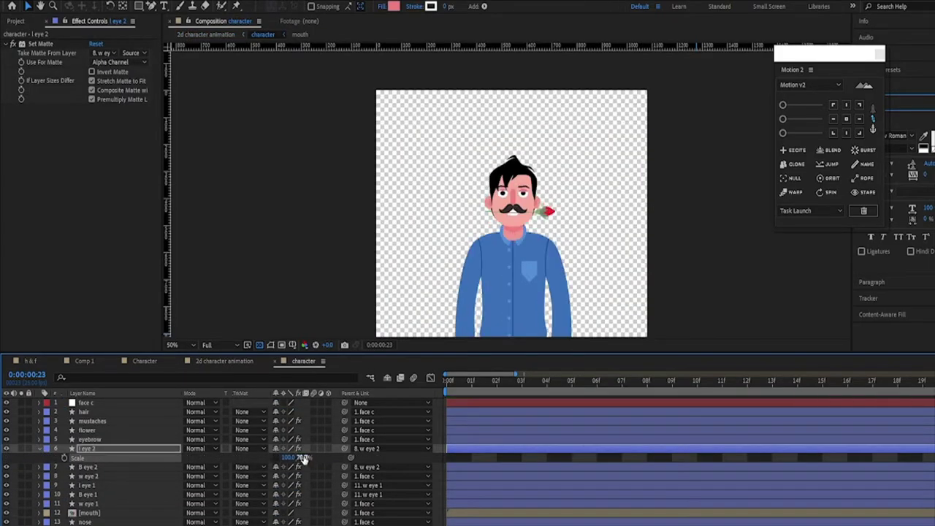
{"action": "left_click_drag", "start_coordinate": [735, 317], "coordinate": [735, 316]}
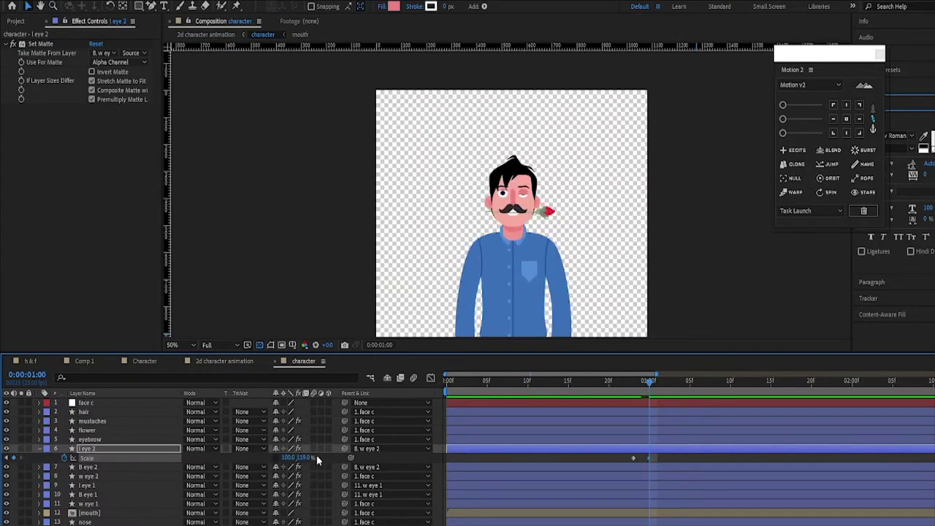
{"action": "left_click_drag", "start_coordinate": [335, 462], "coordinate": [315, 463]}
{"action": "left_click", "coordinate": [663, 390]}
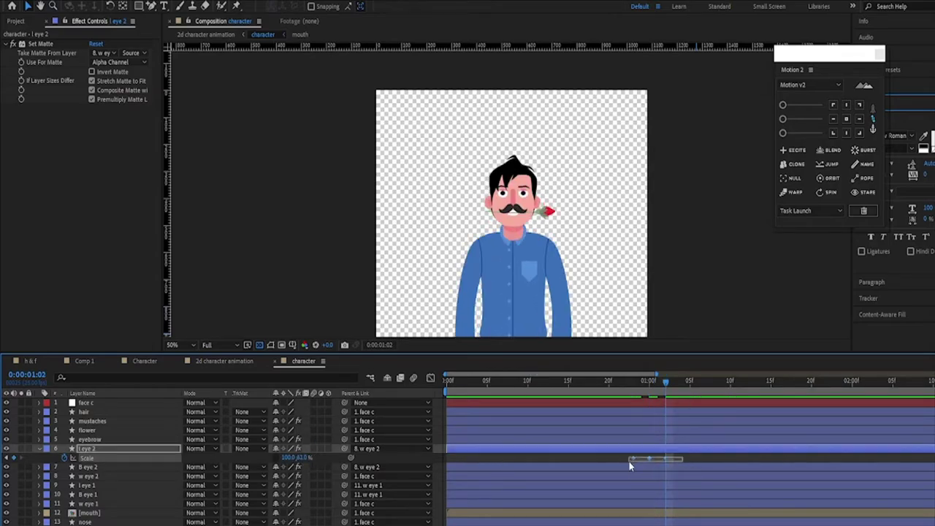
- Ease the l eye 2 Scale curve in the Graph Editor and preview the squint
{"action": "key", "text": "shift+F3"}
{"action": "mouse_move", "coordinate": [663, 458]}
{"action": "left_mouse_down"}
{"action": "mouse_move", "coordinate": [650, 458]}
{"action": "mouse_move", "coordinate": [662, 462]}
{"action": "left_mouse_up"}
{"action": "scroll", "coordinate": [658, 459], "scroll_direction": "up", "scroll_amount": 3}
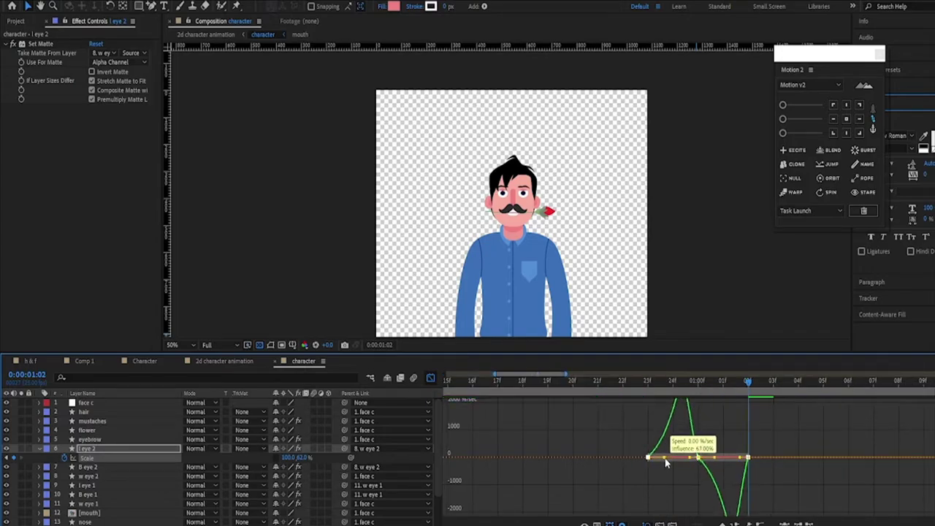
{"action": "key", "text": "space"}
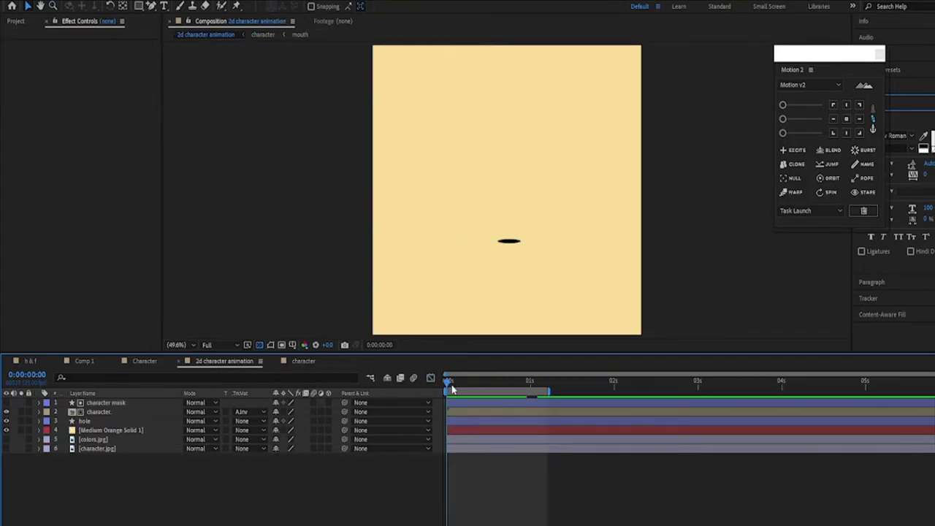
{"action": "left_click", "coordinate": [117, 449]}
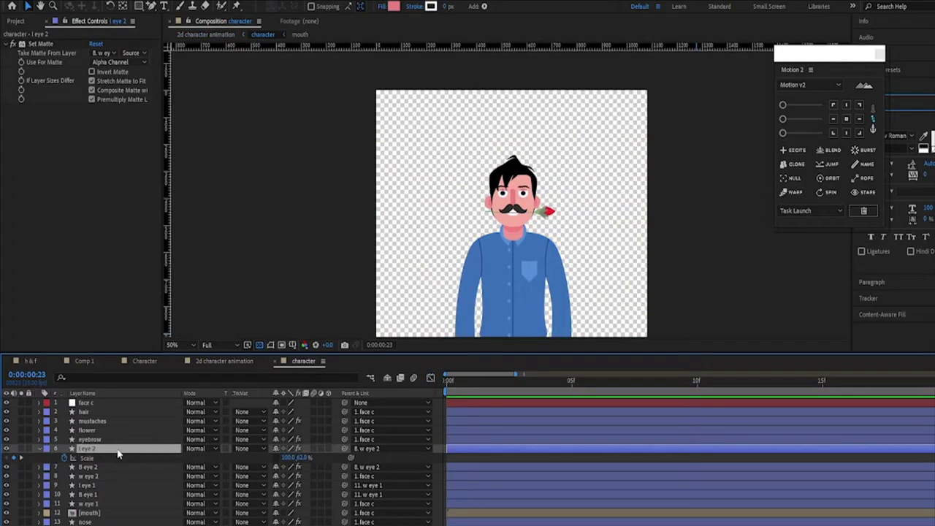
{"action": "key", "text": "minus"}
{"action": "key", "text": "minus"}
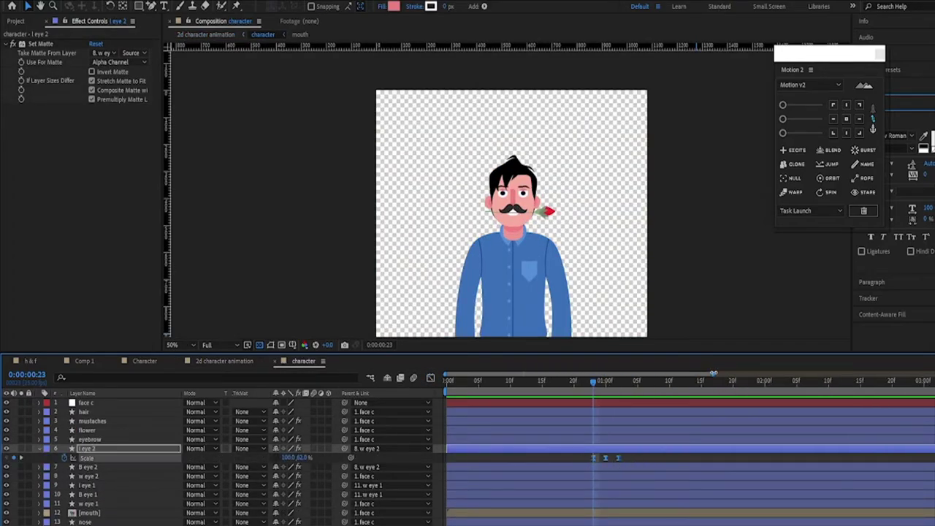
{"action": "key", "text": "equal"}
{"action": "key", "text": "equal"}
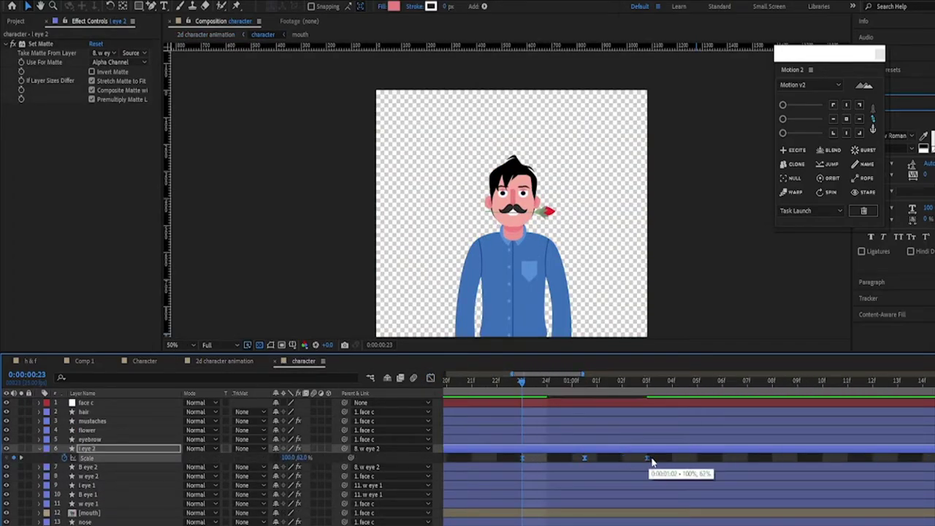
{"action": "key", "text": "Home"}
- Set the 2d character animation work area to end around 2 seconds
{"action": "left_click", "coordinate": [234, 363]}
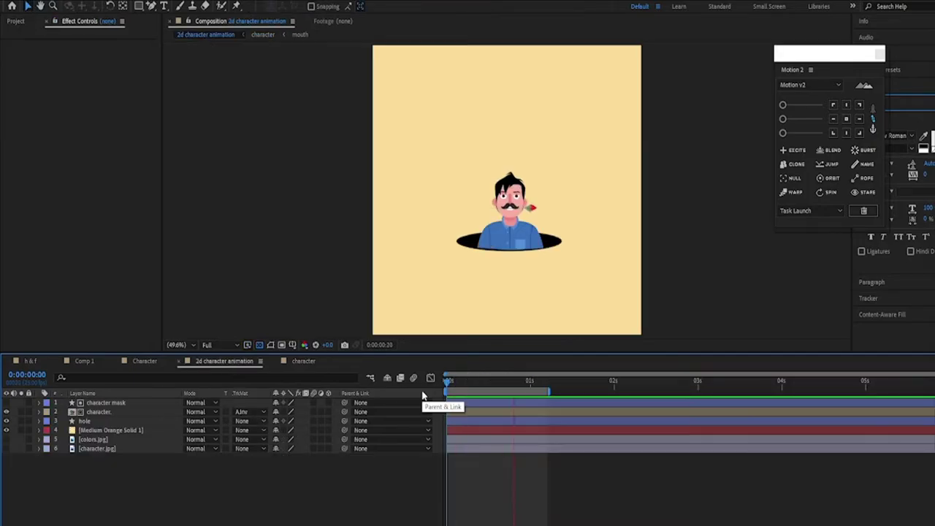
{"action": "mouse_move", "coordinate": [448, 387]}
{"action": "left_mouse_down"}
{"action": "mouse_move", "coordinate": [612, 387]}
{"action": "mouse_move", "coordinate": [561, 391]}
{"action": "left_mouse_up"}
{"action": "mouse_move", "coordinate": [480, 387]}
{"action": "left_mouse_down"}
{"action": "mouse_move", "coordinate": [536, 393]}
{"action": "mouse_move", "coordinate": [532, 380]}
{"action": "left_mouse_up"}
- Apply Easy Ease to the face c Position keyframes
{"action": "left_click", "coordinate": [308, 363]}
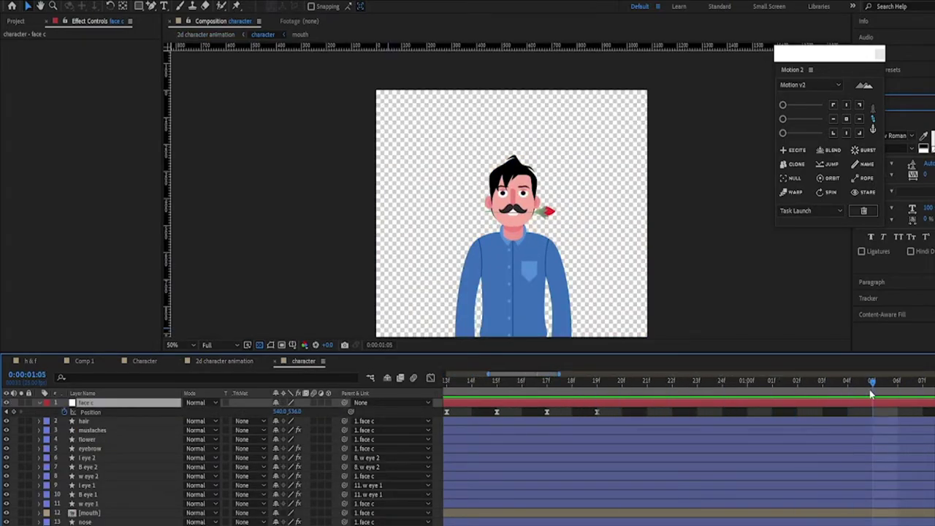
{"action": "left_click", "coordinate": [91, 412]}
{"action": "right_click", "coordinate": [873, 412]}
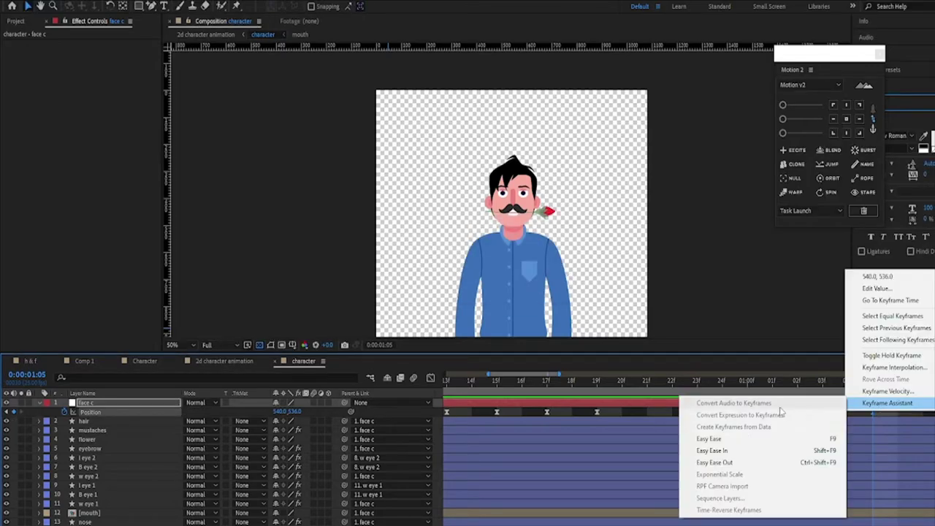
{"action": "left_click", "coordinate": [731, 410]}
{"action": "key", "text": "Page_Down"}
{"action": "key", "text": "Page_Down"}
{"action": "left_click_drag", "start_coordinate": [557, 378], "coordinate": [596, 386]}
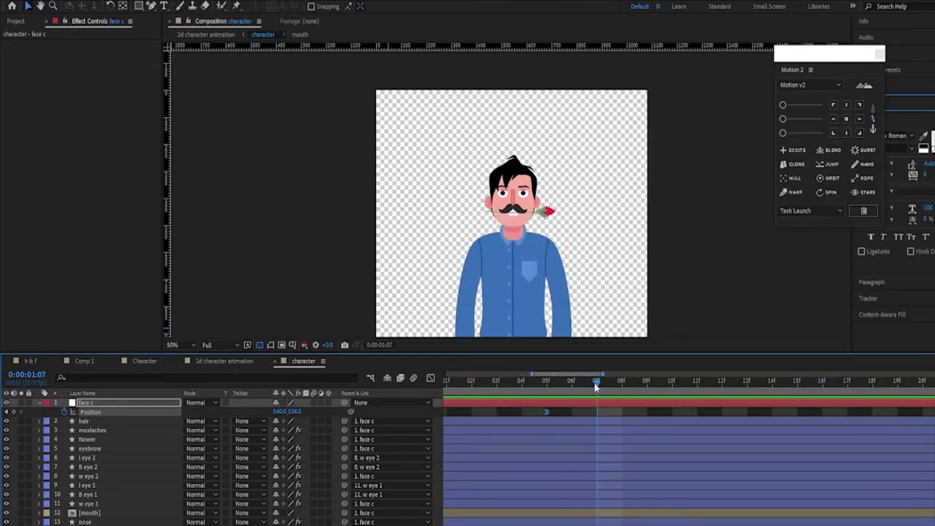
{"action": "right_click", "coordinate": [596, 411]}
{"action": "left_click", "coordinate": [760, 439]}
{"action": "key", "text": "Page_Down"}
{"action": "key", "text": "Page_Down"}
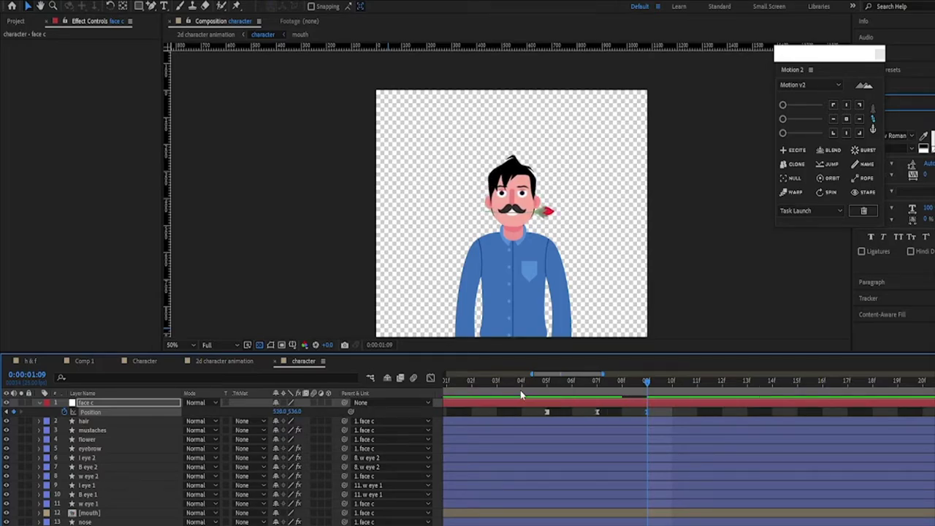
- Show Position for B eye 1 and B eye 2 and ease their latest keyframes
{"action": "left_click", "coordinate": [97, 494]}
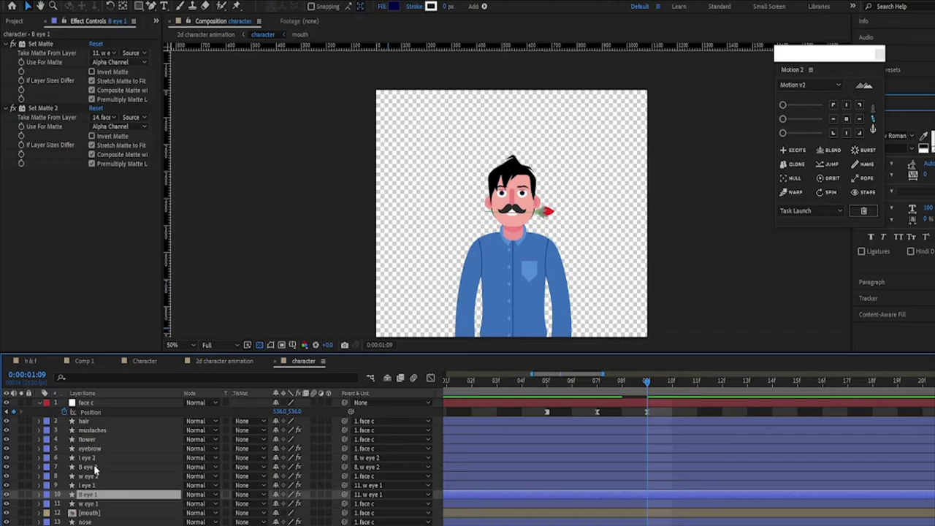
{"action": "left_click", "coordinate": [93, 467], "text": "ctrl"}
{"action": "key", "text": "p"}
{"action": "left_click_drag", "start_coordinate": [532, 374], "coordinate": [485, 377]}
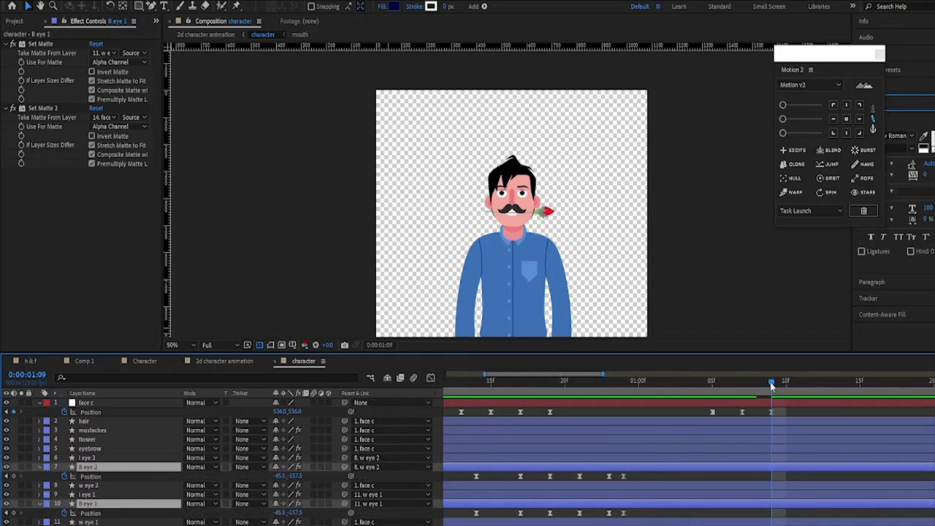
{"action": "left_click_drag", "start_coordinate": [771, 386], "coordinate": [713, 382]}
{"action": "right_click", "coordinate": [713, 476]}
{"action": "mouse_move", "coordinate": [755, 467]}
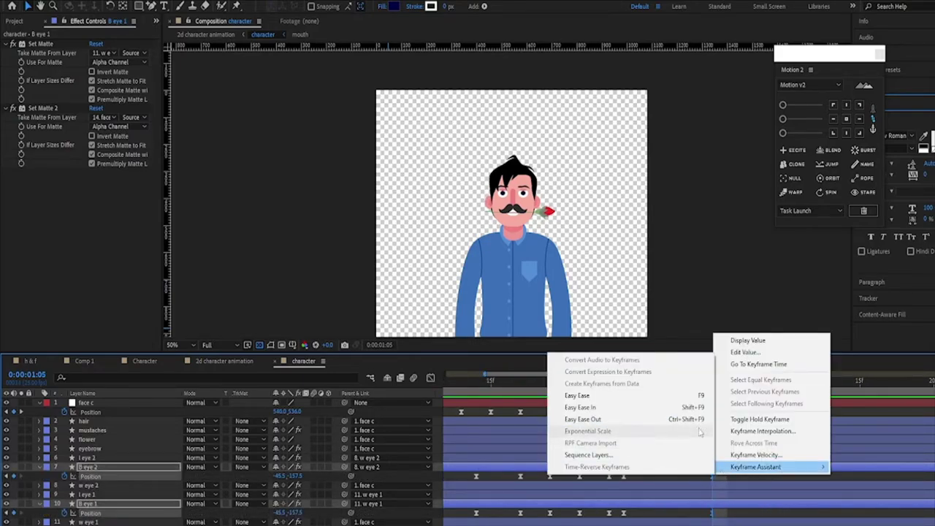
{"action": "left_click", "coordinate": [577, 395]}
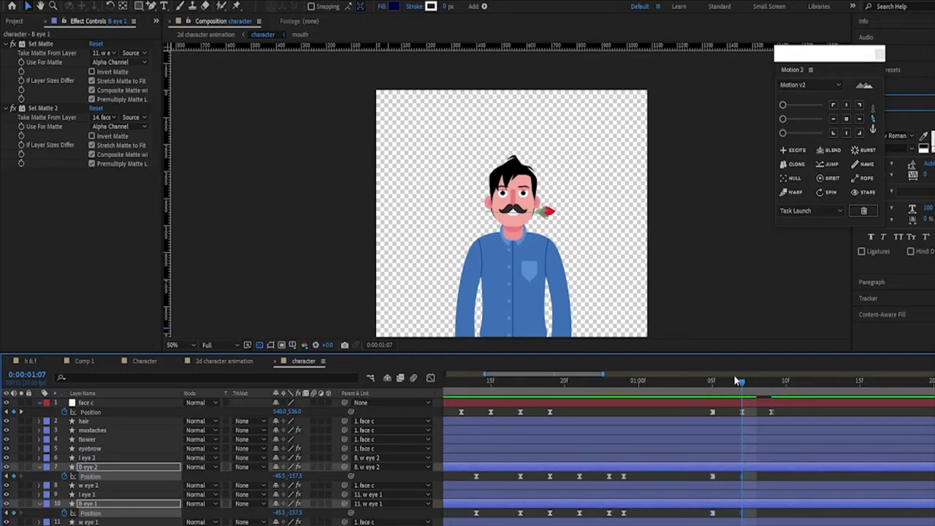
{"action": "right_click", "coordinate": [742, 476]}
{"action": "left_click", "coordinate": [626, 407]}
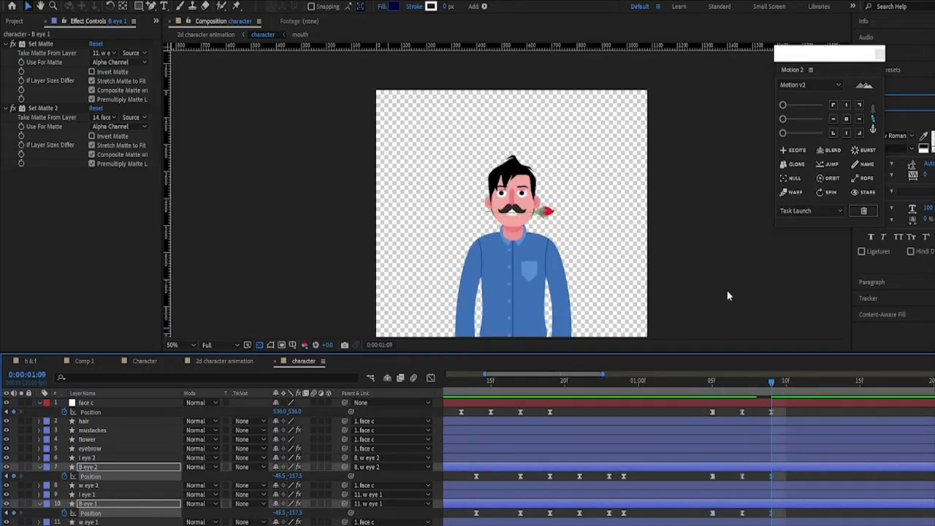
{"action": "scroll", "coordinate": [472, 420], "scroll_direction": "left", "scroll_amount": 5}
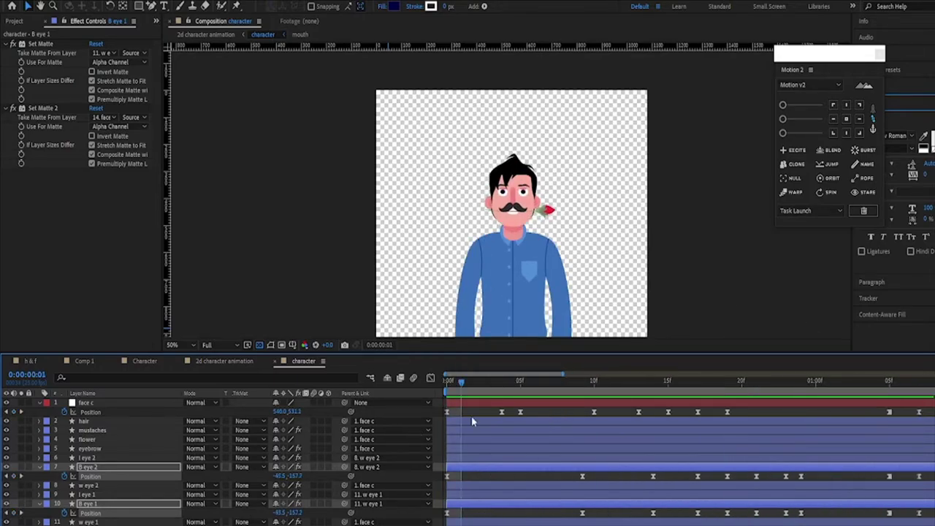
{"action": "key", "text": "minus"}
{"action": "key", "text": "minus"}
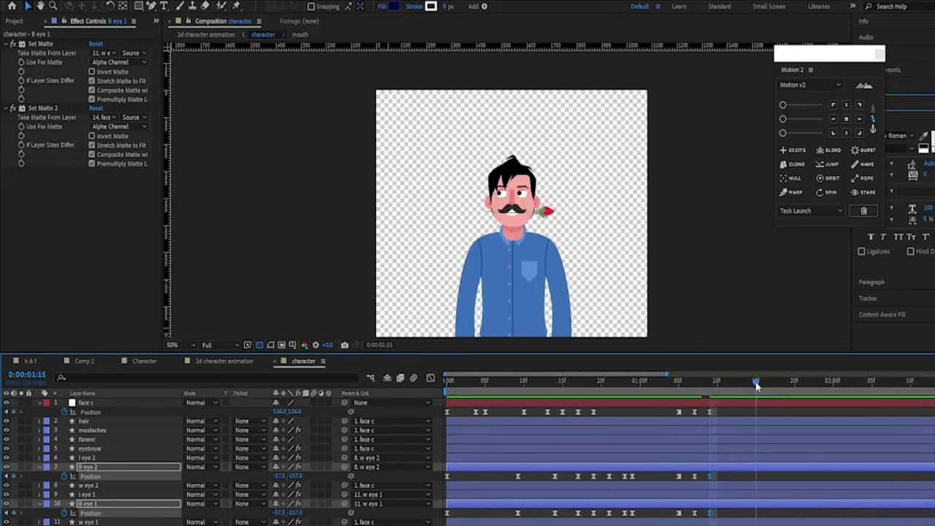
- Nudge face c and both B eye pupils right so the man glances right
{"action": "left_click", "coordinate": [121, 404]}
{"action": "key", "text": "shift+Right"}
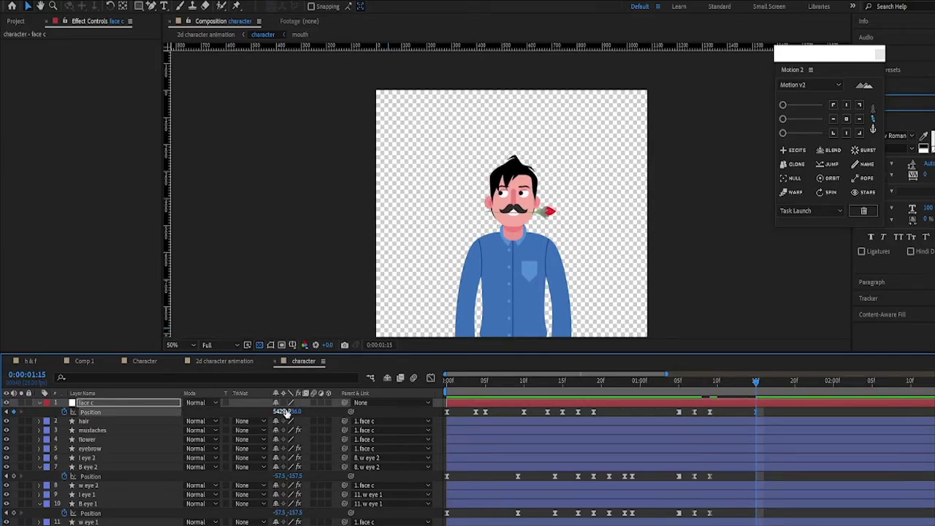
{"action": "left_click", "coordinate": [91, 467]}
{"action": "left_click", "coordinate": [92, 504], "text": "ctrl"}
{"action": "key", "text": "shift+Right"}
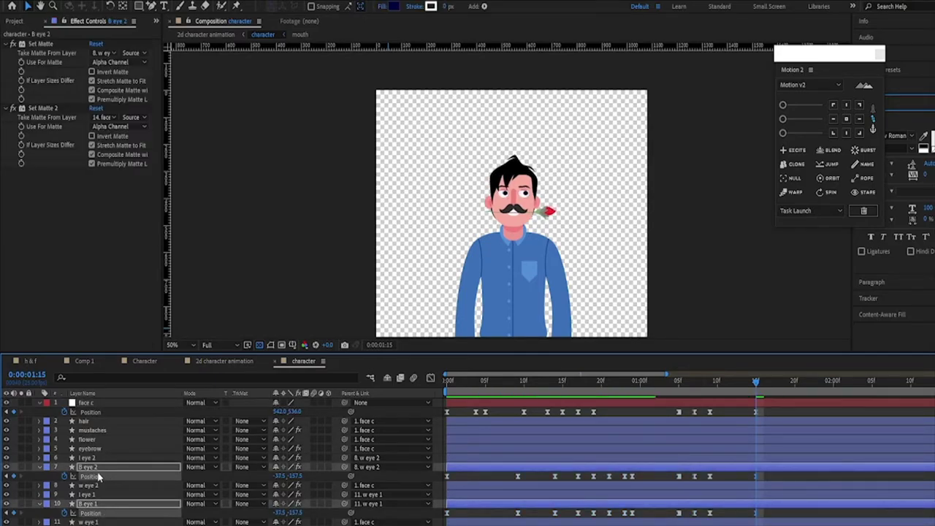
{"action": "key", "text": "shift+Right"}
- Paste the neutral start-pose keyframes at the 2-second mark
{"action": "left_click_drag", "start_coordinate": [755, 382], "coordinate": [794, 382]}
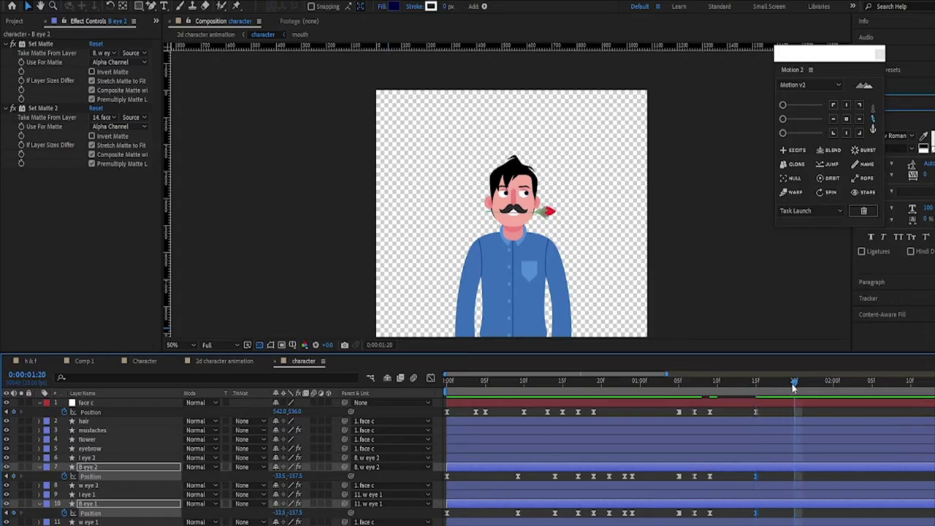
{"action": "left_click", "coordinate": [834, 382]}
{"action": "left_click", "coordinate": [694, 412]}
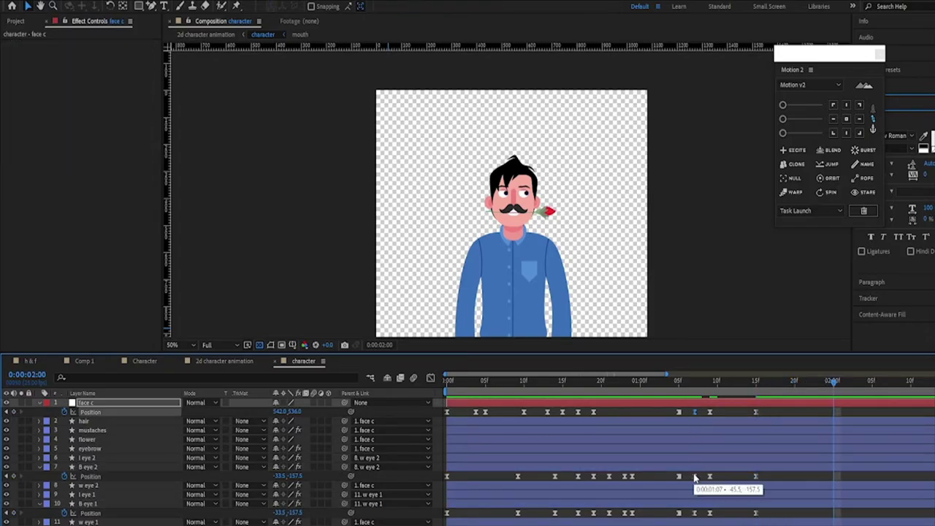
{"action": "key", "text": "ctrl+v"}
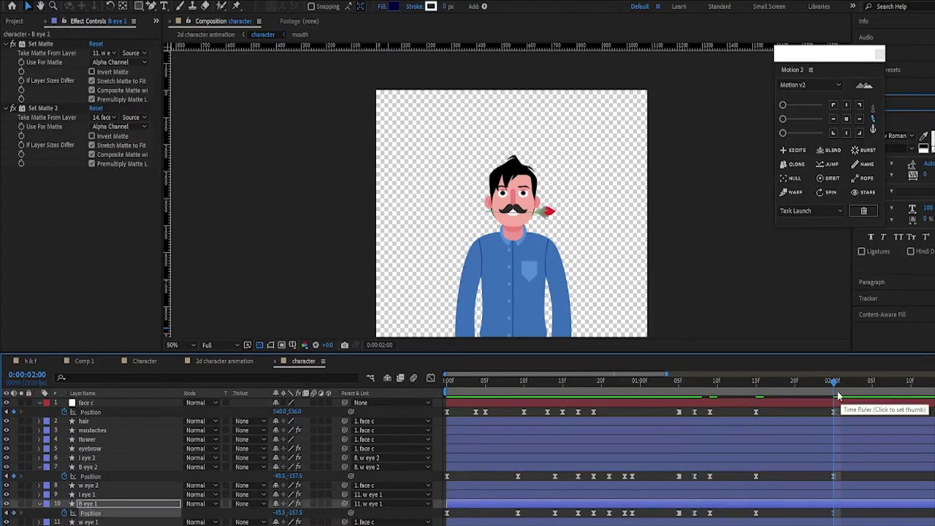
{"action": "key", "text": "Home"}
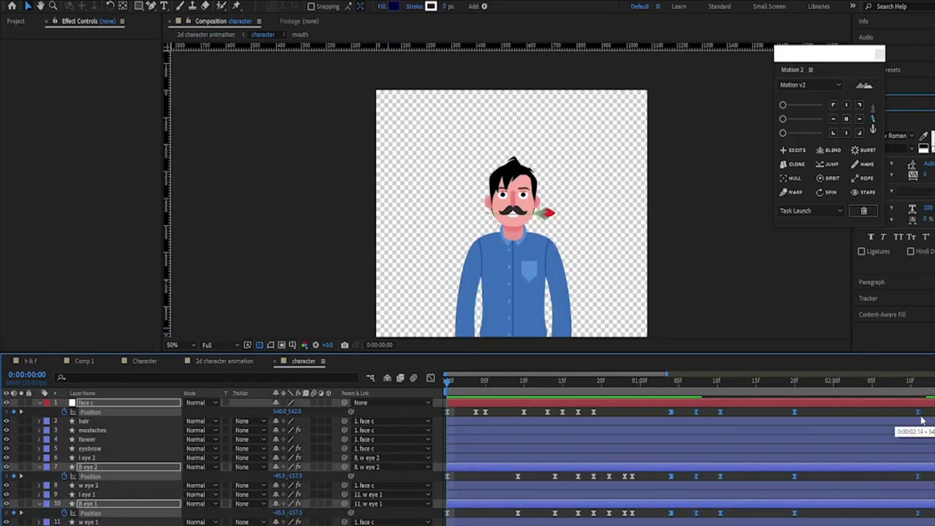
{"action": "left_click", "coordinate": [227, 362]}
{"action": "left_click", "coordinate": [480, 412]}
{"action": "key", "text": "u"}
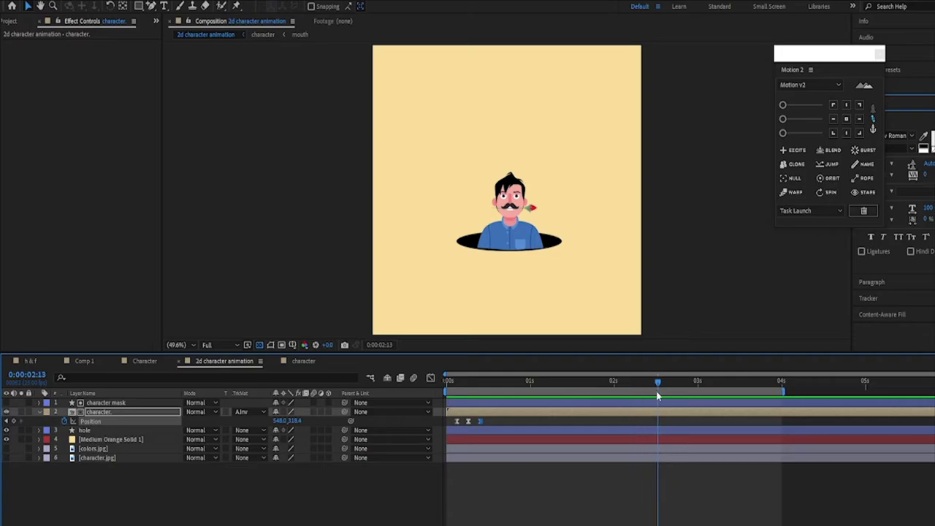
- Step ahead a few frames and drop the man back down into the hole
{"action": "scroll", "coordinate": [637, 381], "scroll_direction": "up", "scroll_amount": 5}
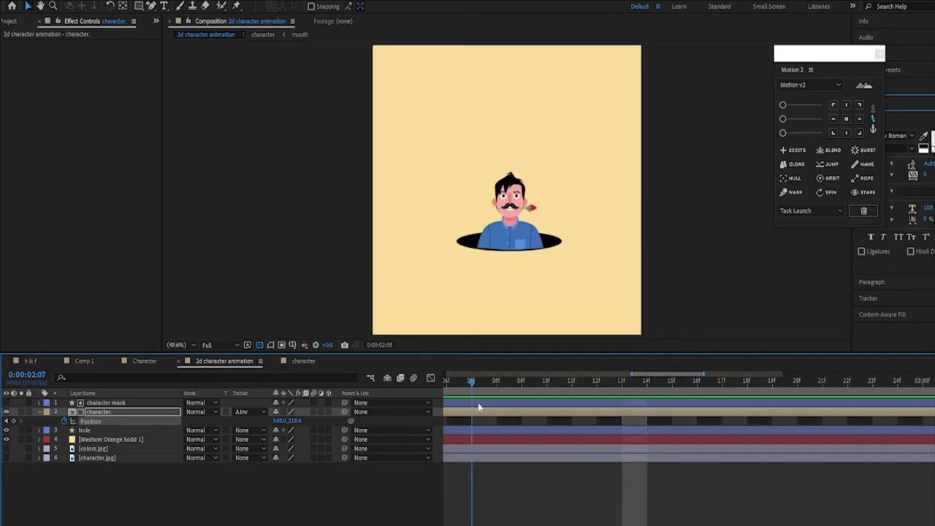
{"action": "scroll", "coordinate": [585, 413], "scroll_direction": "left", "scroll_amount": 2}
{"action": "key", "text": "Page_Down"}
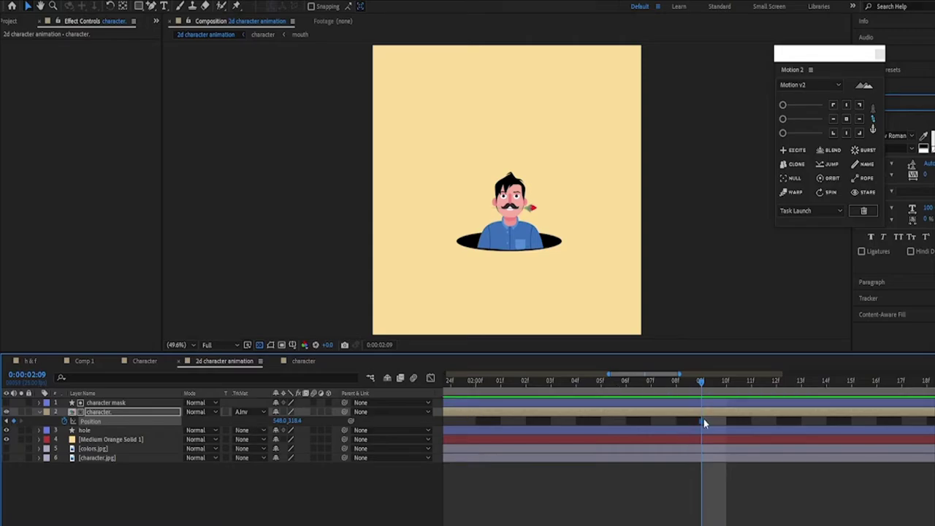
{"action": "key", "text": "Page_Down"}
{"action": "key", "text": "Page_Down"}
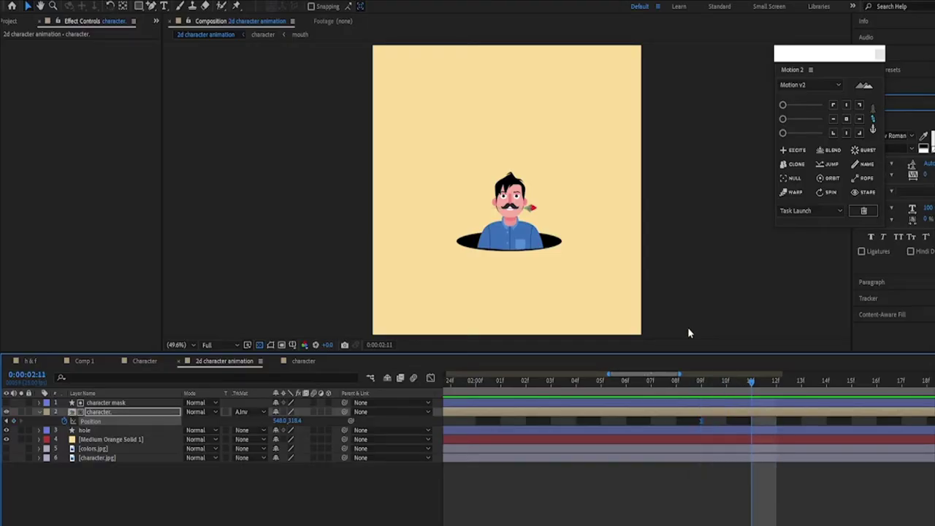
{"action": "key", "text": "shift+Down"}
{"action": "key", "text": "shift+Down"}
{"action": "key", "text": "shift+Down"}
{"action": "key", "text": "shift+Down"}
{"action": "key", "text": "shift+Down"}
{"action": "key", "text": "shift+Down"}
{"action": "key", "text": "shift+Down"}
{"action": "key", "text": "shift+Down"}
{"action": "key", "text": "shift+Down"}
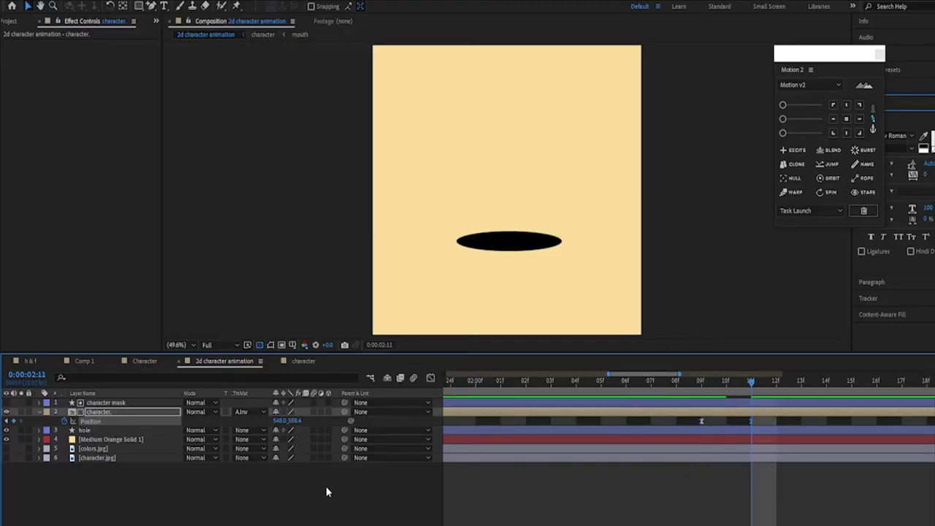
- Reshape the sinking Position speed curve and check the bounce frame by frame
{"action": "key", "text": "shift+F3"}
{"action": "key", "text": "Page_Up"}
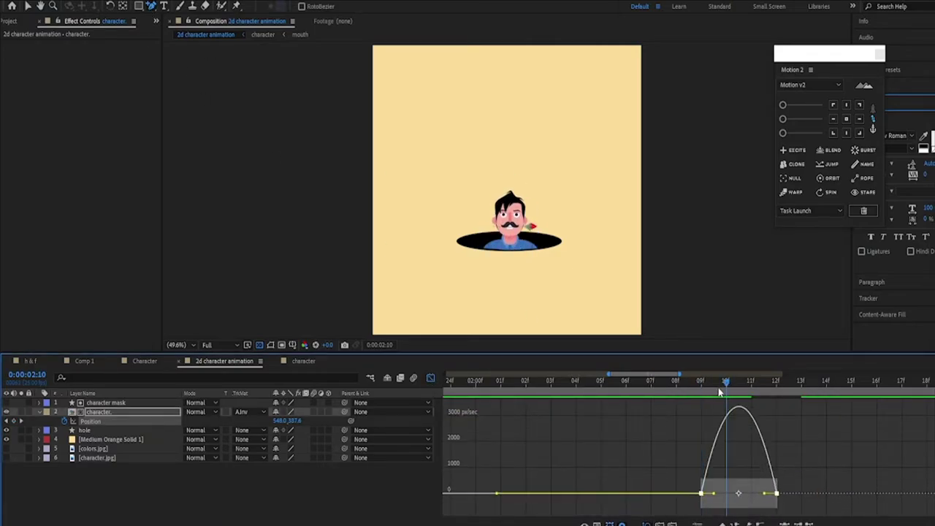
{"action": "mouse_move", "coordinate": [713, 493]}
{"action": "left_mouse_down"}
{"action": "mouse_move", "coordinate": [727, 418]}
{"action": "mouse_move", "coordinate": [728, 468]}
{"action": "left_mouse_up"}
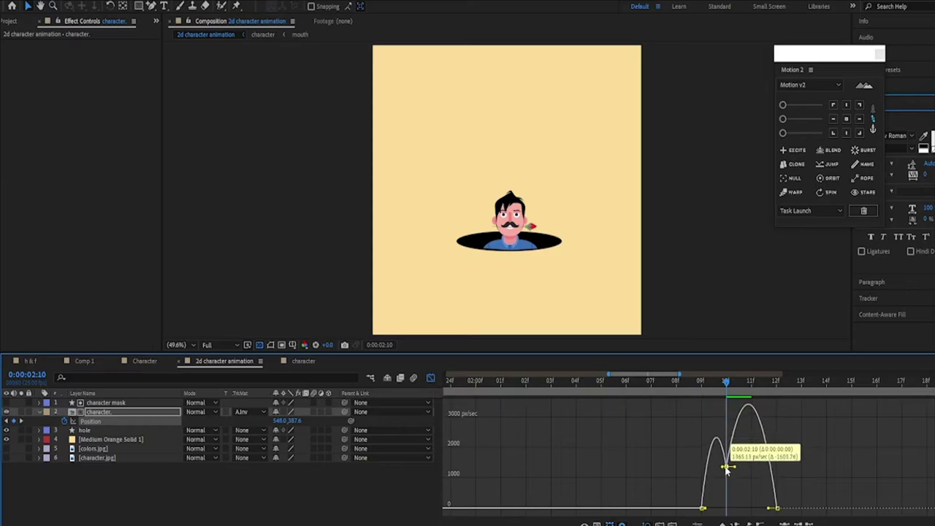
{"action": "key", "text": "Page_Up"}
{"action": "key", "text": "Page_Up"}
{"action": "key", "text": "Page_Down"}
{"action": "key", "text": "Page_Up"}
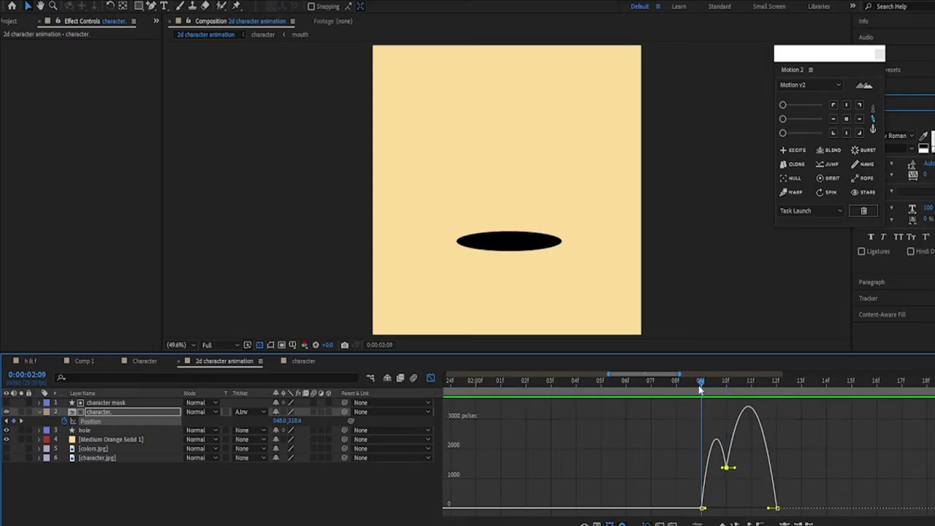
{"action": "key", "text": "Page_Down"}
- Zoom the graph out, return to the layer bars and jump to the start
{"action": "left_click_drag", "start_coordinate": [680, 375], "coordinate": [764, 387]}
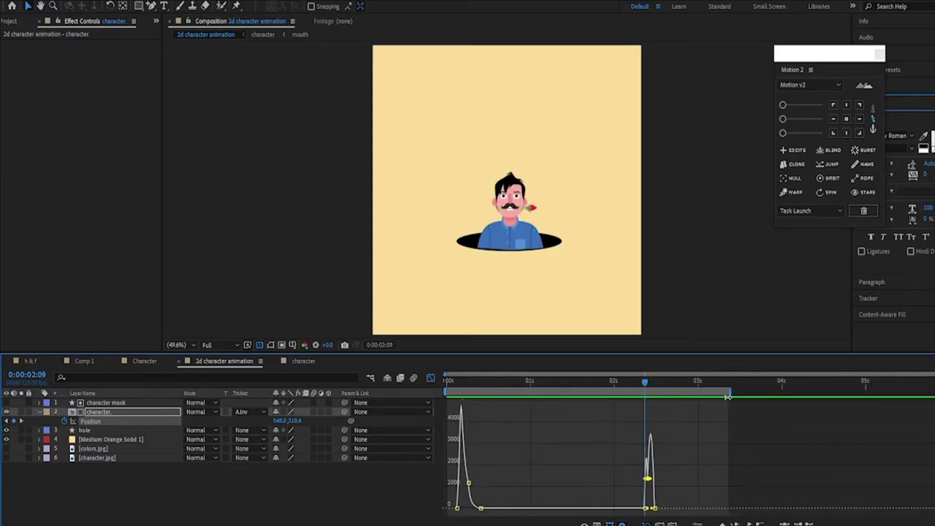
{"action": "left_click", "coordinate": [300, 361]}
{"action": "left_click", "coordinate": [213, 367]}
{"action": "left_click", "coordinate": [431, 378]}
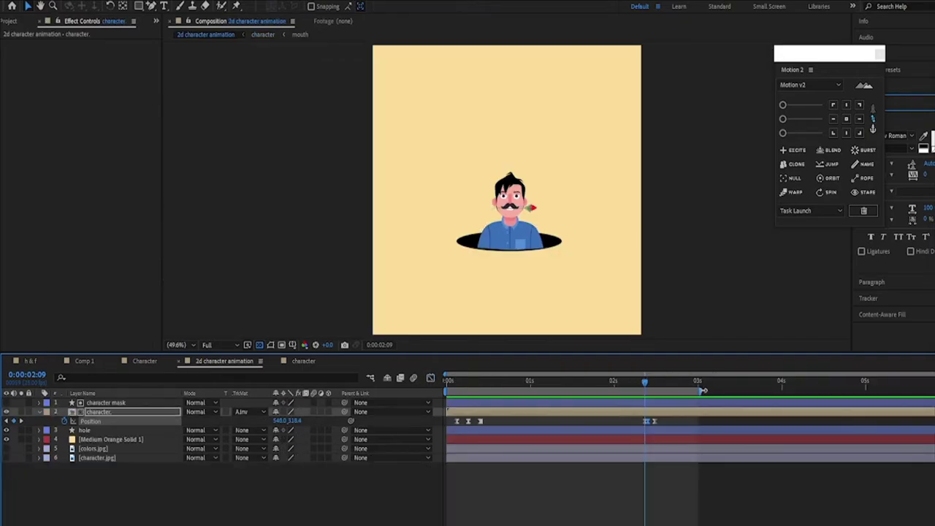
{"action": "key", "text": "Home"}
{"action": "left_click", "coordinate": [367, 486]}
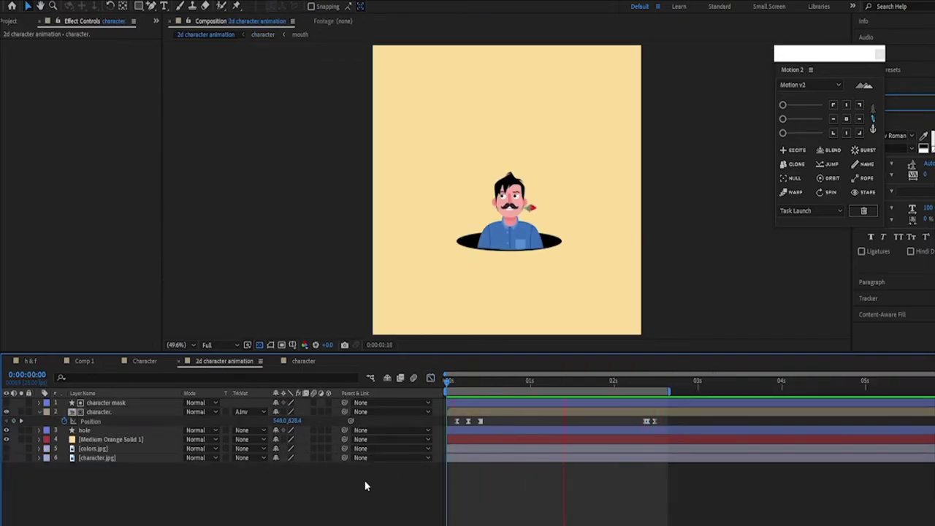
- Paste the flower layer into the main comp and scale it down to about 217%
{"action": "left_click", "coordinate": [300, 361]}
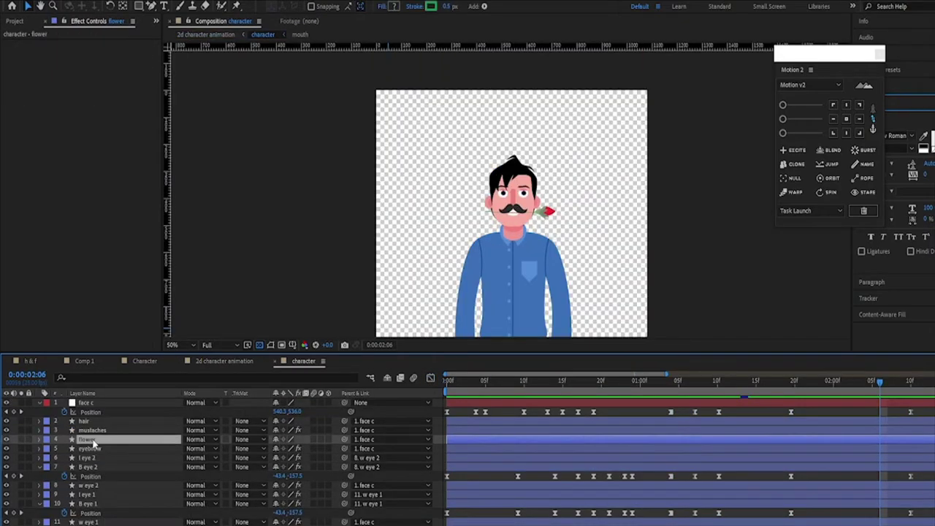
{"action": "left_click", "coordinate": [223, 362]}
{"action": "key", "text": "ctrl+v"}
{"action": "key", "text": "s"}
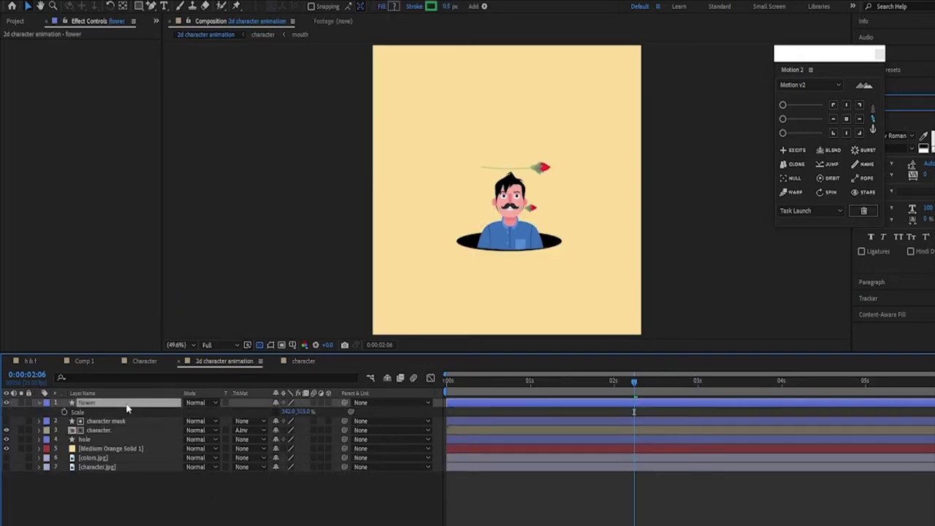
{"action": "left_click_drag", "start_coordinate": [276, 415], "coordinate": [219, 403]}
{"action": "scroll", "coordinate": [379, 280], "scroll_direction": "up", "scroll_amount": 5}
- Nudge the pasted flower down and slightly left into the man's mouth
{"action": "left_click", "coordinate": [139, 403]}
{"action": "key", "text": "shift+Down"}
{"action": "key", "text": "shift+Down"}
{"action": "key", "text": "shift+Down"}
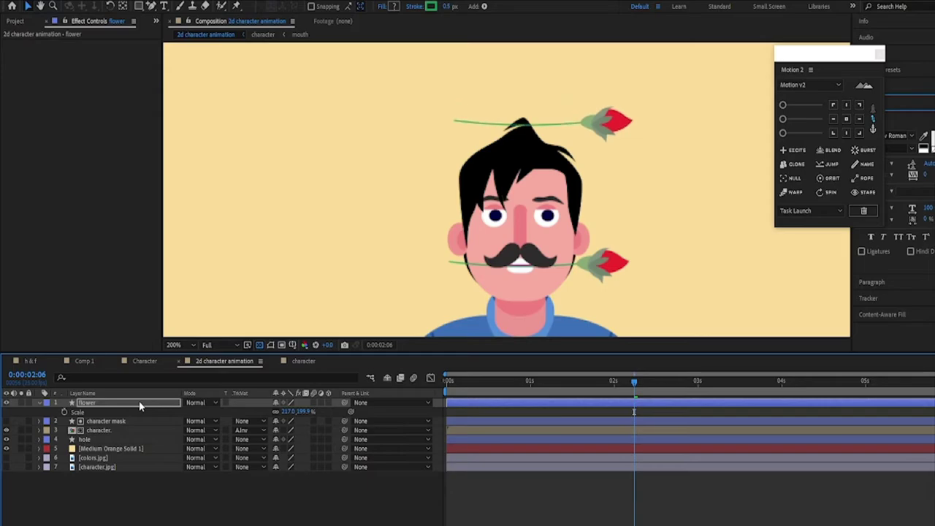
{"action": "key", "text": "shift+Down"}
{"action": "key", "text": "shift+Down"}
{"action": "key", "text": "shift+Down"}
{"action": "key", "text": "shift+Down"}
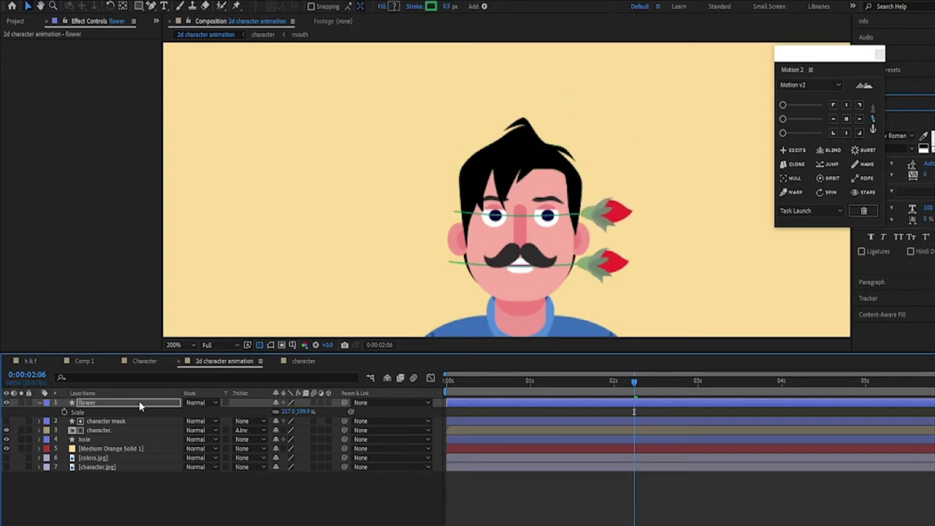
{"action": "key", "text": "shift+Down"}
{"action": "key", "text": "shift+Down"}
{"action": "key", "text": "shift+Down"}
{"action": "key", "text": "shift+Down"}
{"action": "key", "text": "shift+Down"}
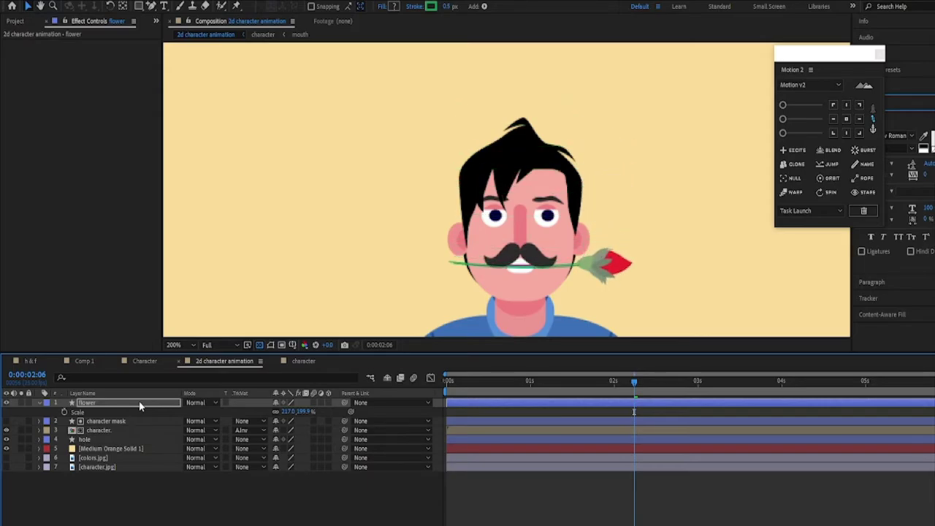
{"action": "key", "text": "shift+Left"}
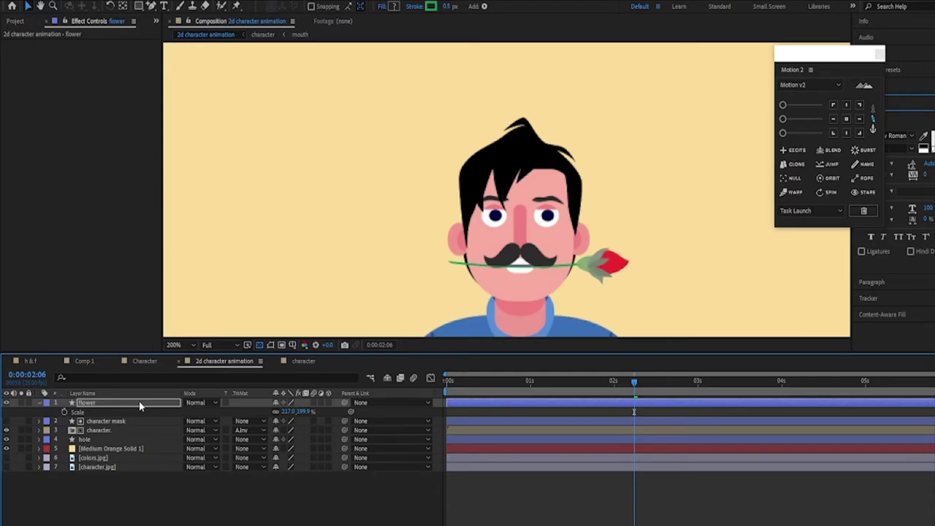
- Trim the new flower to start at about 2 seconds
{"action": "left_click", "coordinate": [39, 403]}
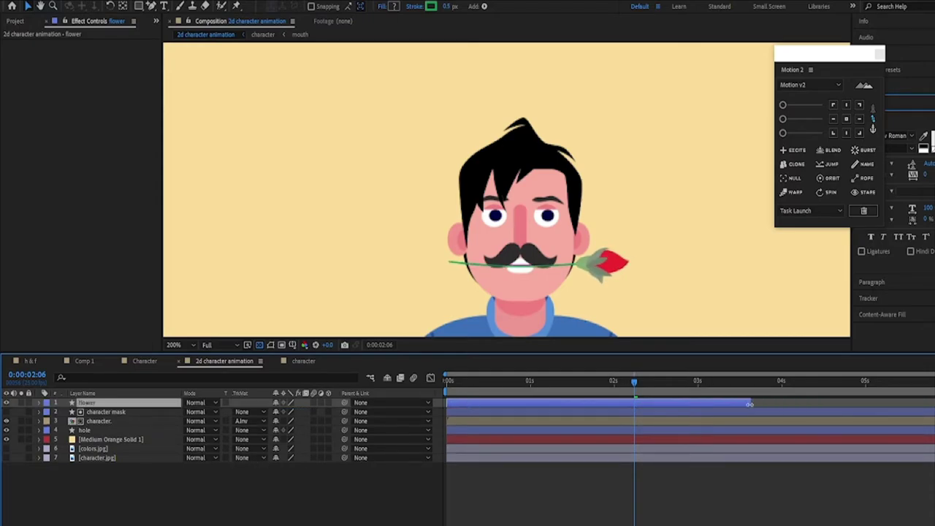
{"action": "left_click_drag", "start_coordinate": [488, 404], "coordinate": [674, 404]}
{"action": "double_click", "coordinate": [146, 421]}
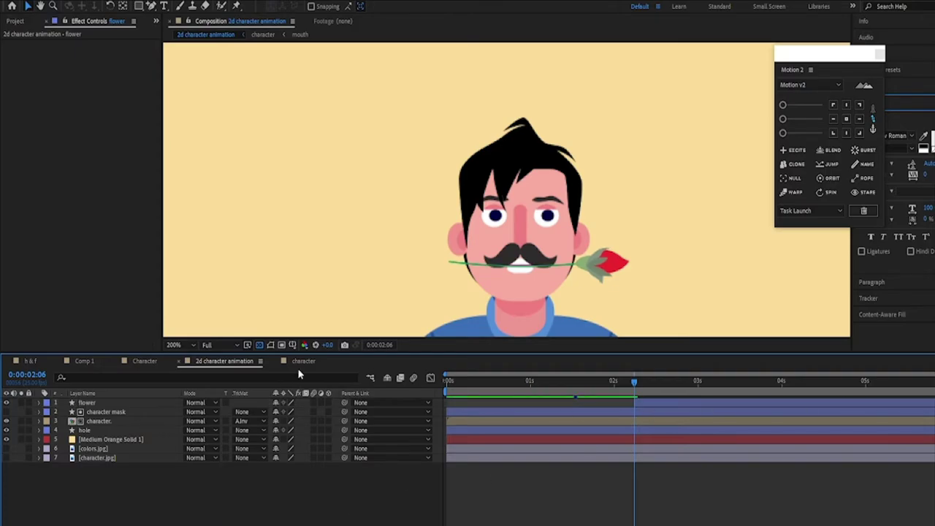
{"action": "left_click_drag", "start_coordinate": [667, 382], "coordinate": [934, 381]}
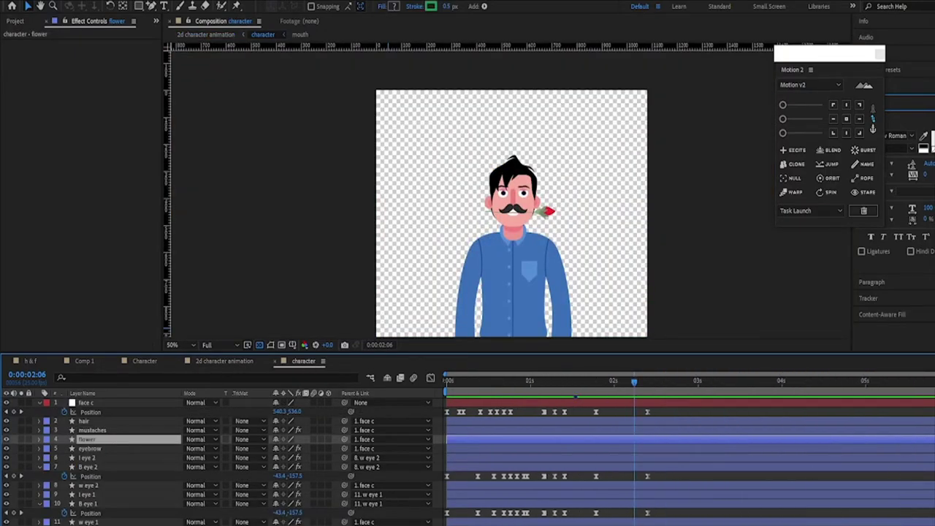
- End the original flower at about 2 seconds and check the hand-off in the main comp at Fit
{"action": "key", "text": "alt+bracketright"}
{"action": "left_click", "coordinate": [224, 361]}
{"action": "left_click_drag", "start_coordinate": [634, 382], "coordinate": [649, 403]}
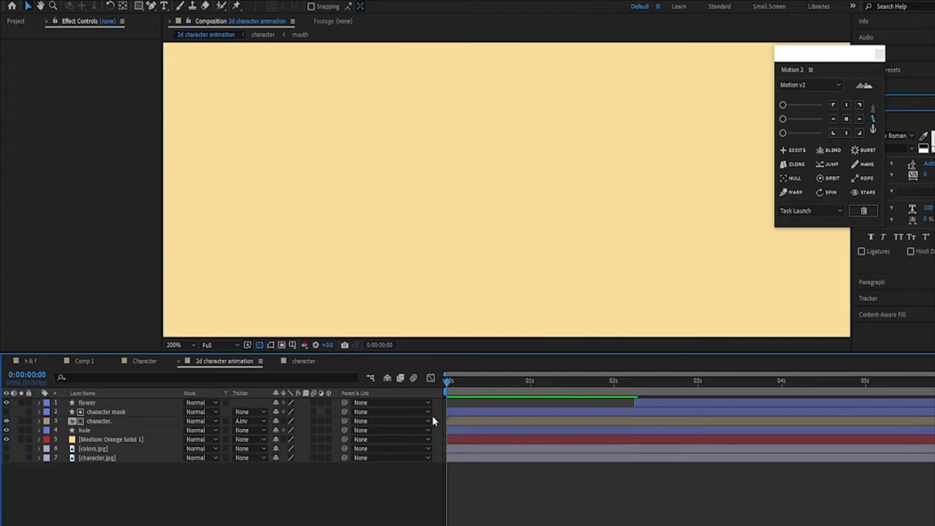
{"action": "key", "text": "Home"}
{"action": "left_click", "coordinate": [174, 344]}
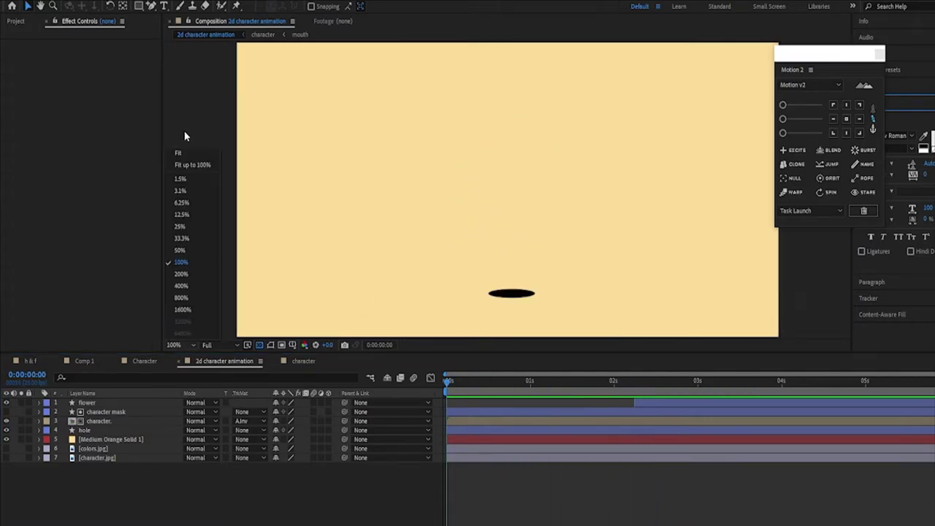
{"action": "left_click", "coordinate": [189, 163]}
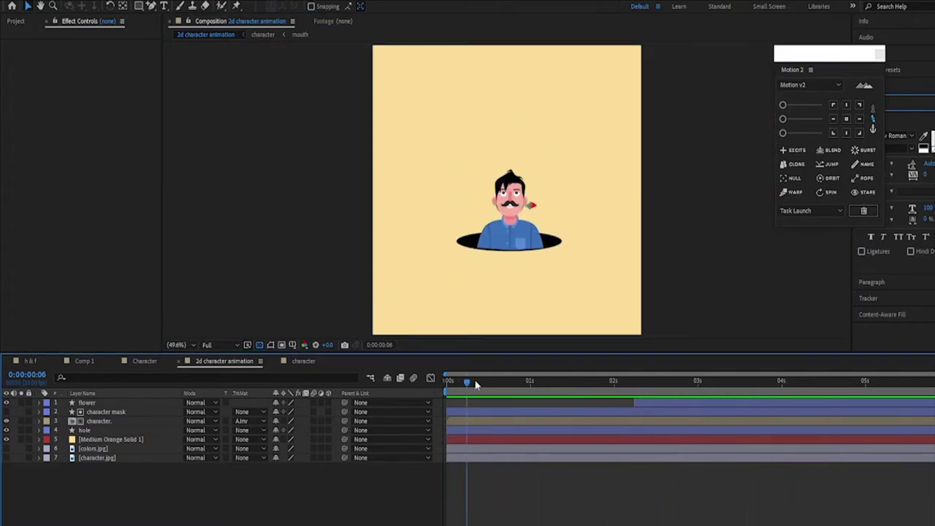
- Import the hand artwork and add it to the main composition
{"action": "left_click", "coordinate": [16, 21]}
{"action": "double_click", "coordinate": [65, 328]}
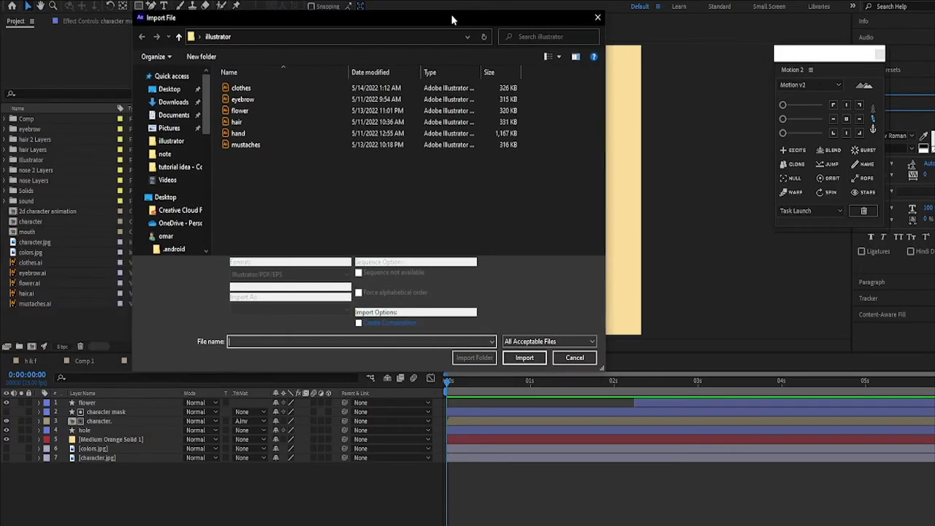
{"action": "left_click", "coordinate": [237, 123]}
{"action": "left_click", "coordinate": [516, 364]}
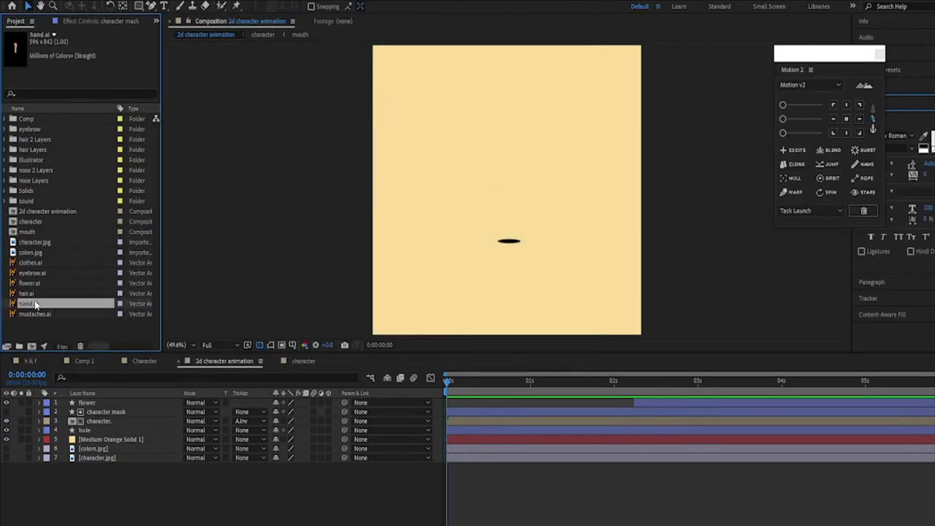
{"action": "left_click_drag", "start_coordinate": [53, 348], "coordinate": [113, 407]}
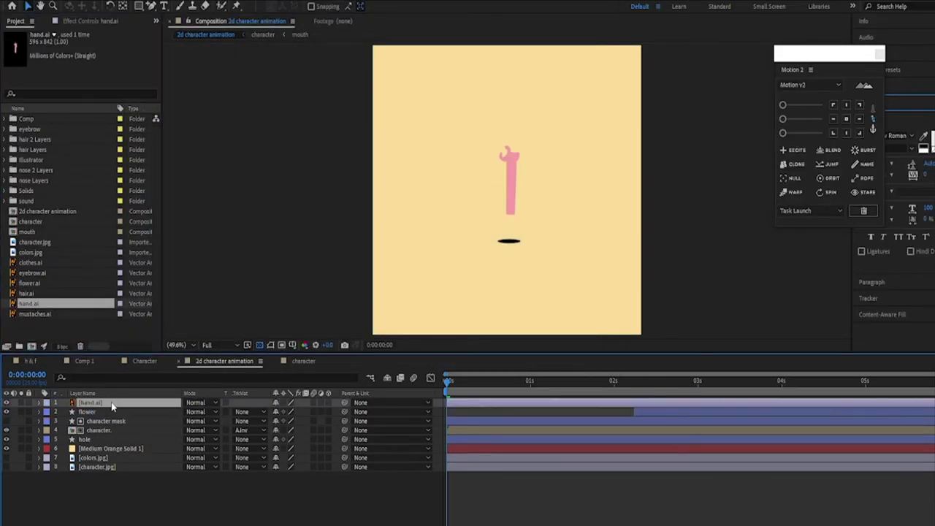
- Convert the hand artwork into a shape layer named hand
{"action": "right_click", "coordinate": [98, 404]}
{"action": "mouse_move", "coordinate": [125, 317]}
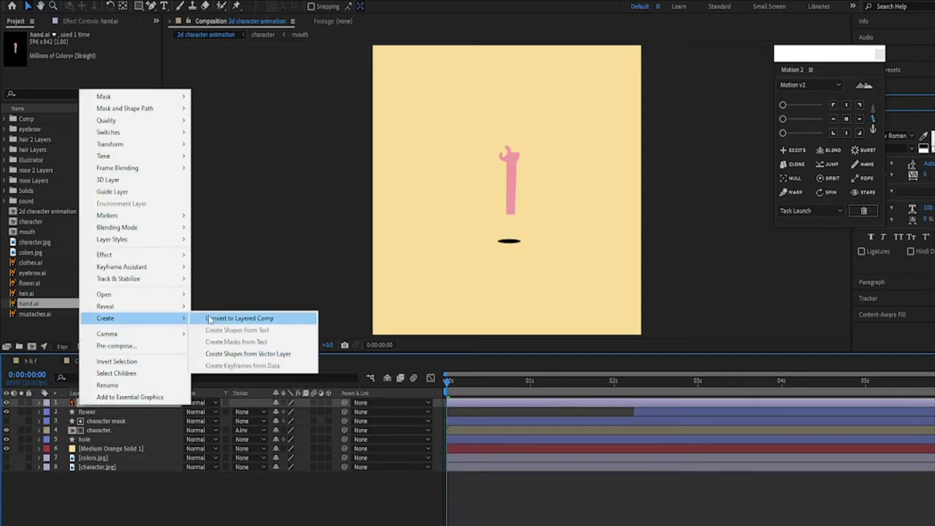
{"action": "left_click", "coordinate": [241, 319]}
{"action": "key", "text": "Return"}
{"action": "key", "text": "BackSpace"}
{"action": "key", "text": "Return"}
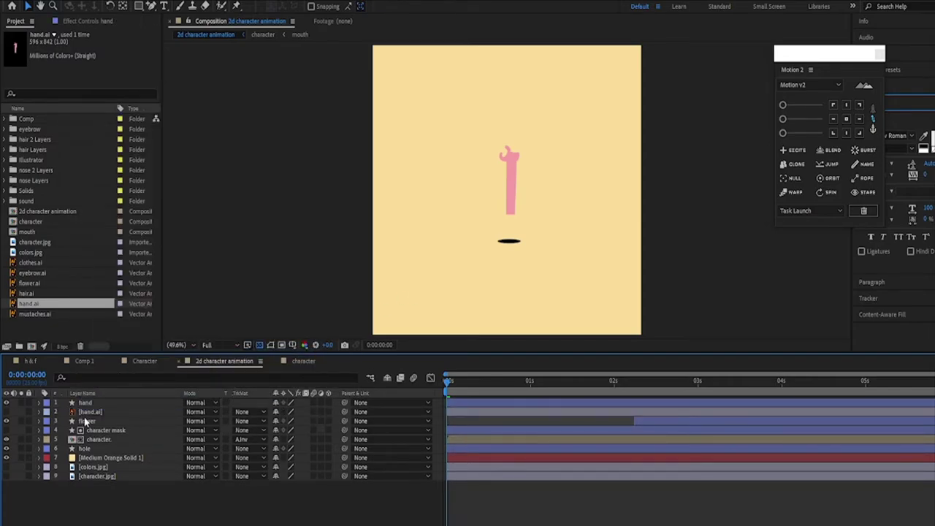
- Change the hand's fill colour to the shirt blue
{"action": "left_click", "coordinate": [38, 402]}
{"action": "left_click", "coordinate": [49, 413]}
{"action": "key", "text": "space"}
{"action": "left_click", "coordinate": [59, 431]}
{"action": "left_click", "coordinate": [59, 432]}
{"action": "left_click", "coordinate": [57, 422]}
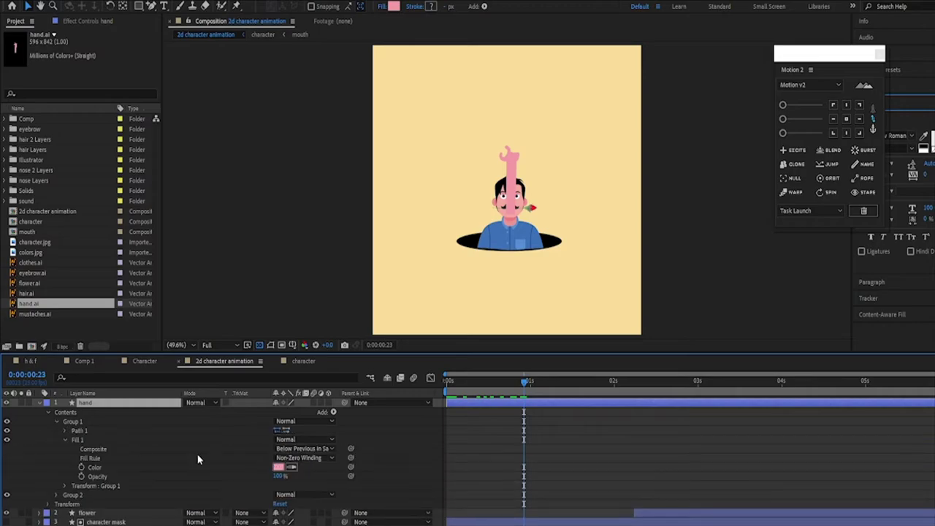
{"action": "left_click", "coordinate": [502, 228]}
{"action": "left_click", "coordinate": [409, 260]}
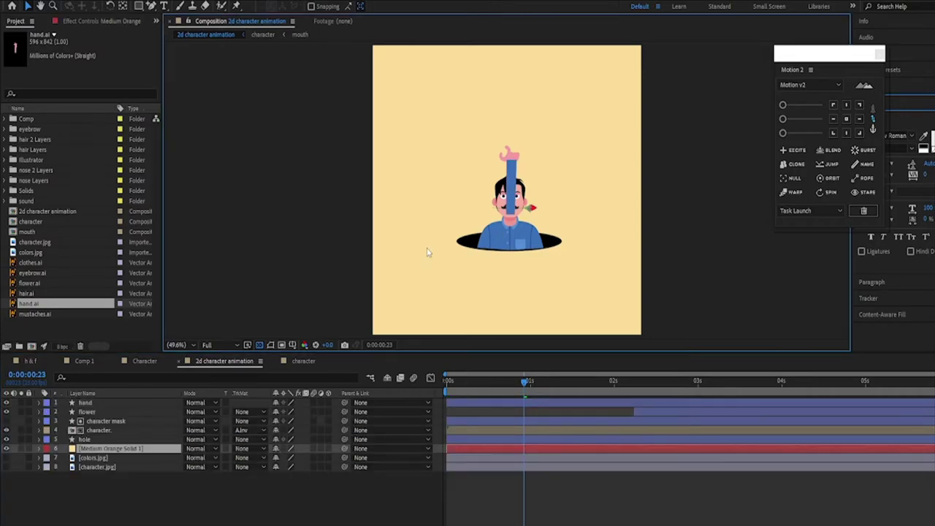
- Inspect the hand's path points on canvas at 100% magnification
{"action": "left_click", "coordinate": [84, 402]}
{"action": "left_click", "coordinate": [39, 403]}
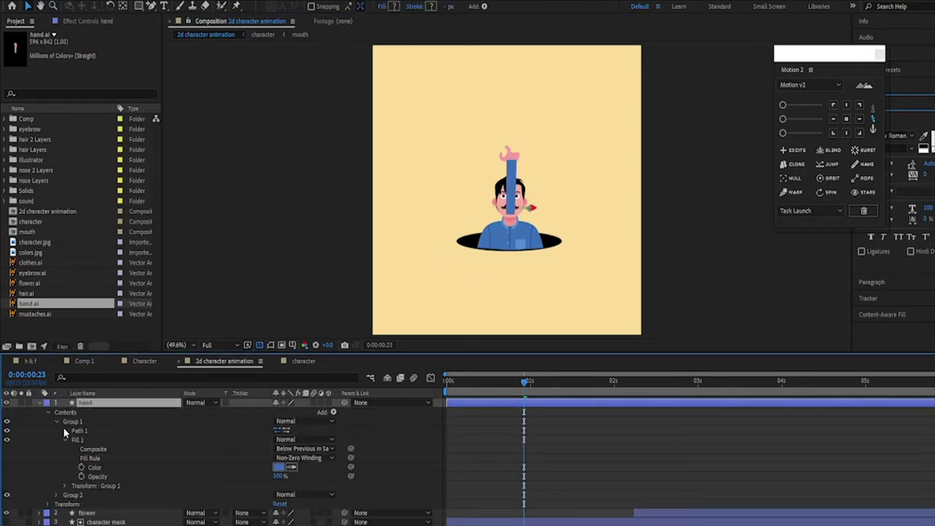
{"action": "left_click", "coordinate": [65, 438]}
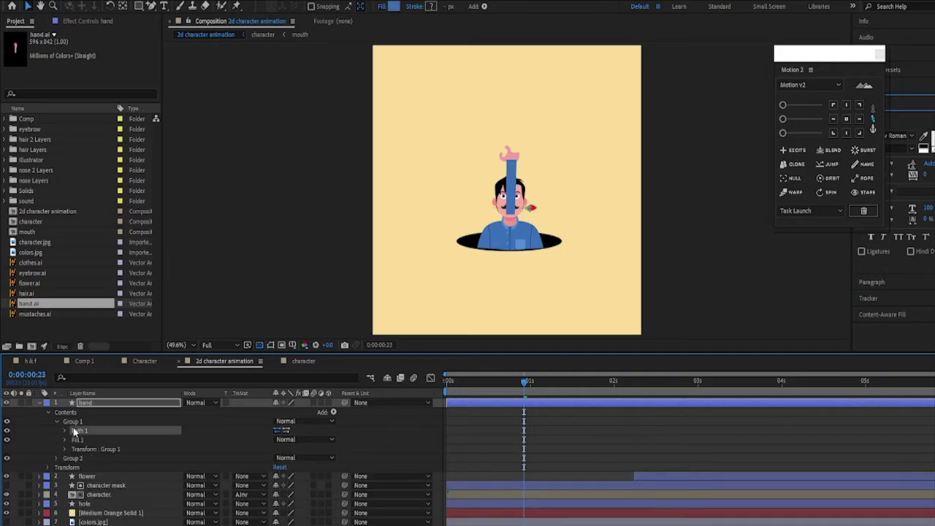
{"action": "left_click", "coordinate": [66, 431]}
{"action": "left_click", "coordinate": [76, 441]}
{"action": "left_click", "coordinate": [151, 5]}
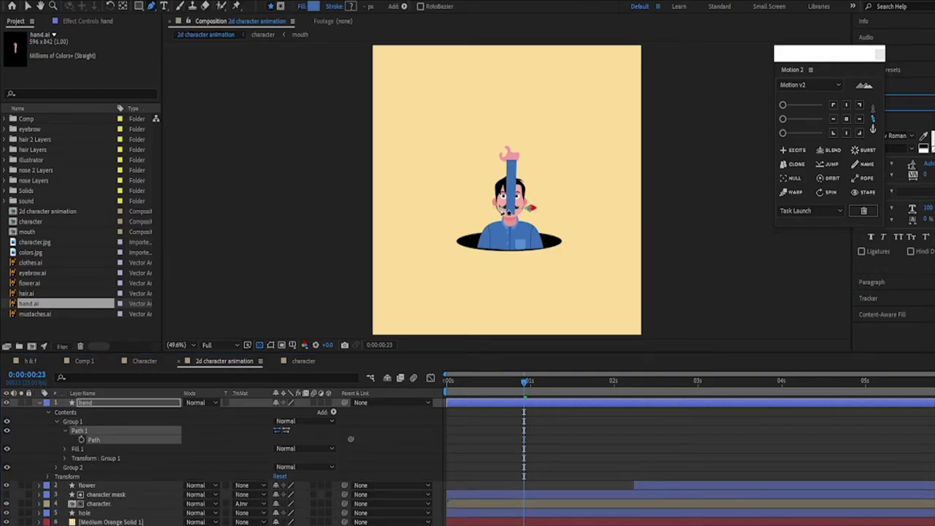
{"action": "left_click", "coordinate": [513, 217]}
{"action": "key", "text": "slash"}
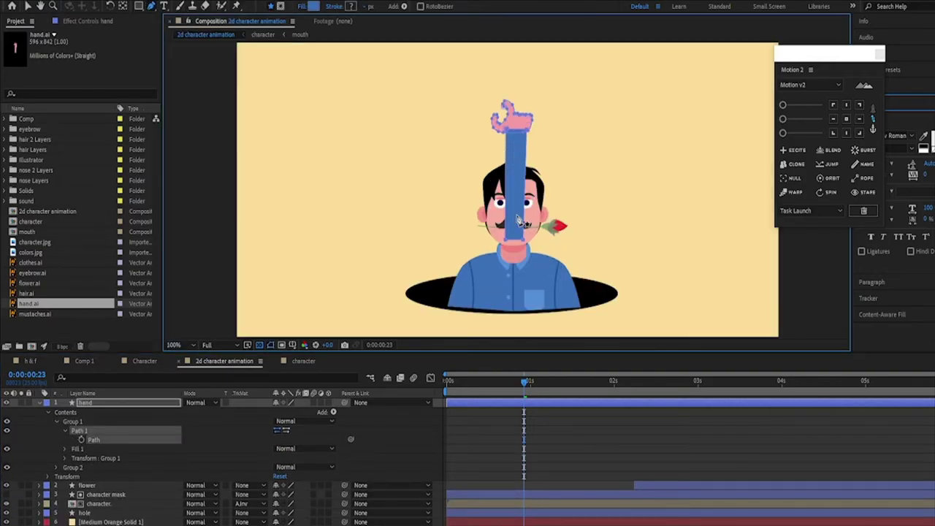
{"action": "key", "text": "v"}
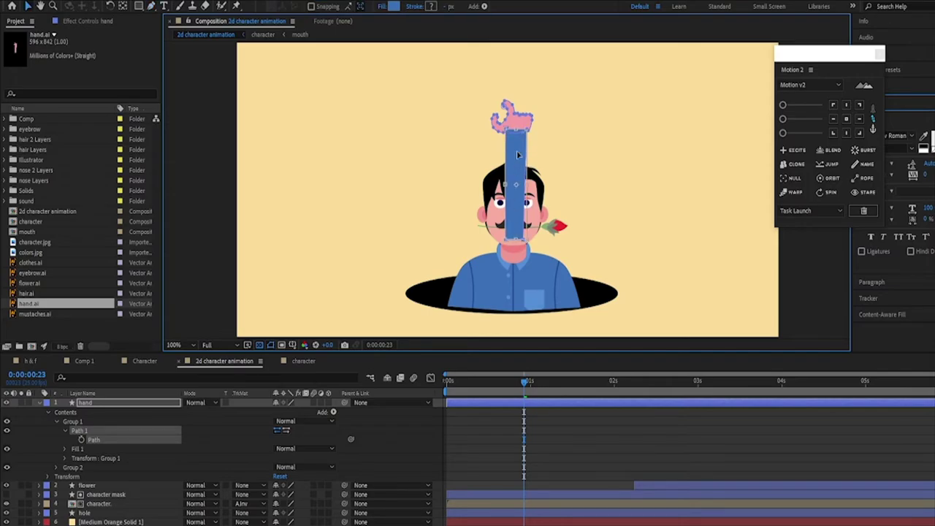
{"action": "left_click", "coordinate": [107, 435]}
{"action": "left_click", "coordinate": [506, 242]}
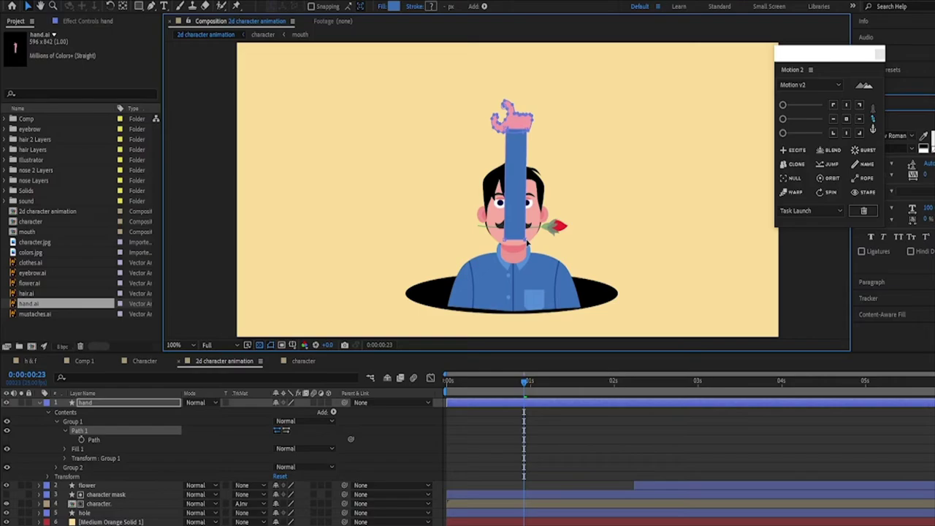
{"action": "left_click", "coordinate": [196, 117]}
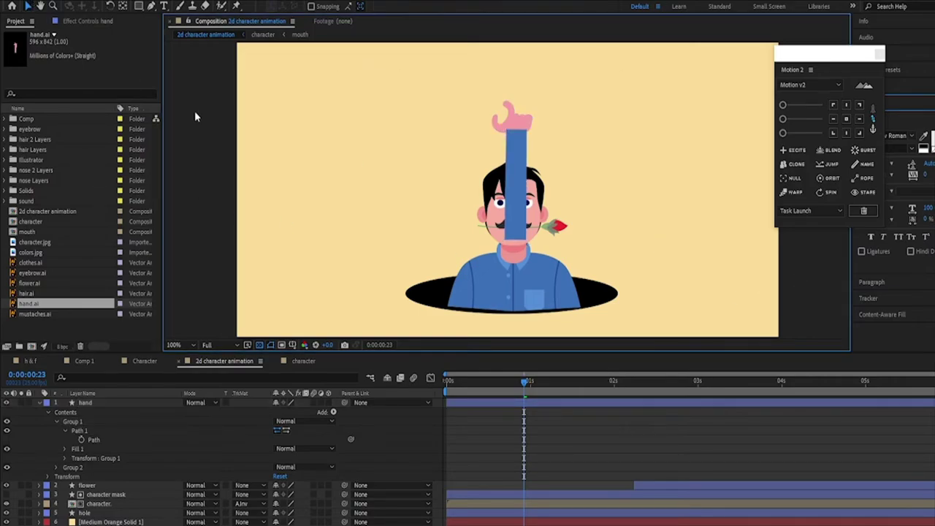
- Move Group 2 above Group 1 in the hand's contents
{"action": "left_click", "coordinate": [65, 422]}
{"action": "left_click_drag", "start_coordinate": [73, 431], "coordinate": [73, 419]}
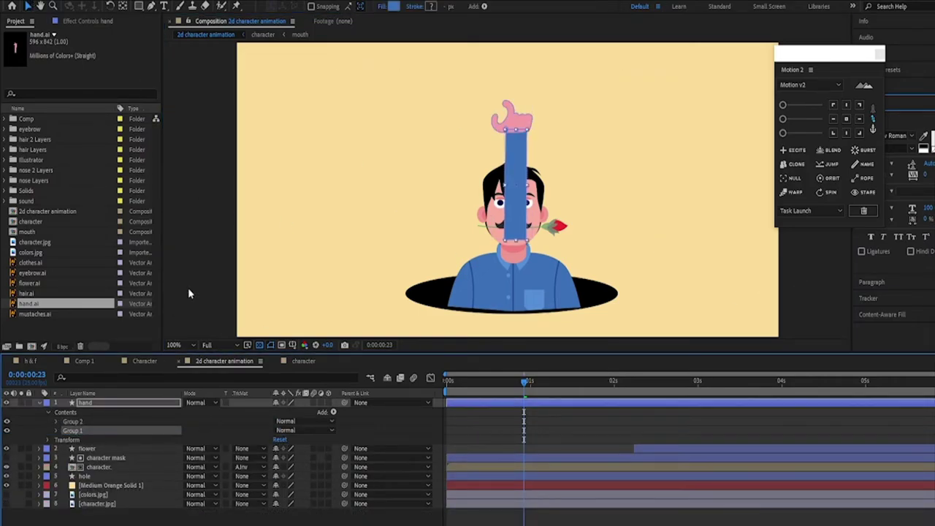
{"action": "left_click", "coordinate": [86, 402]}
{"action": "left_click", "coordinate": [39, 403]}
{"action": "left_click", "coordinate": [136, 521]}
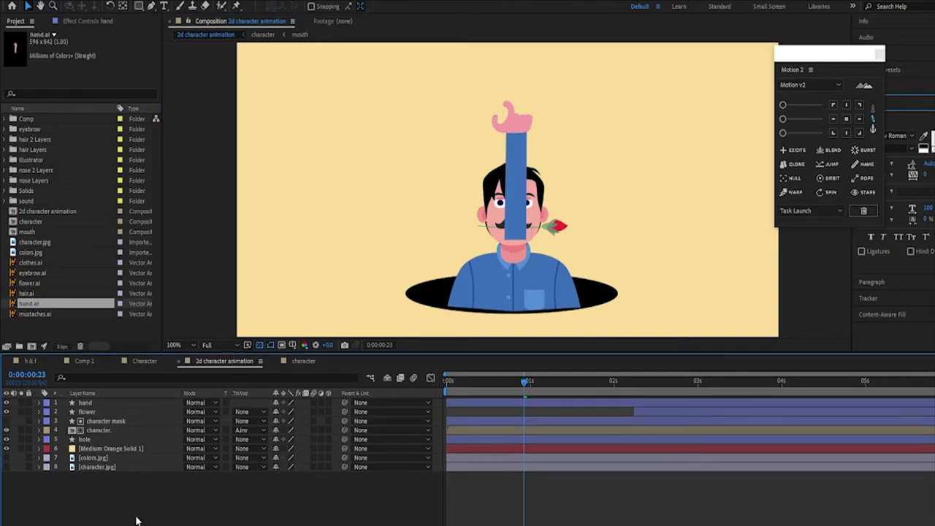
- Check the clothes layer in the character composition, then return to 2d character animation
{"action": "left_click", "coordinate": [304, 361]}
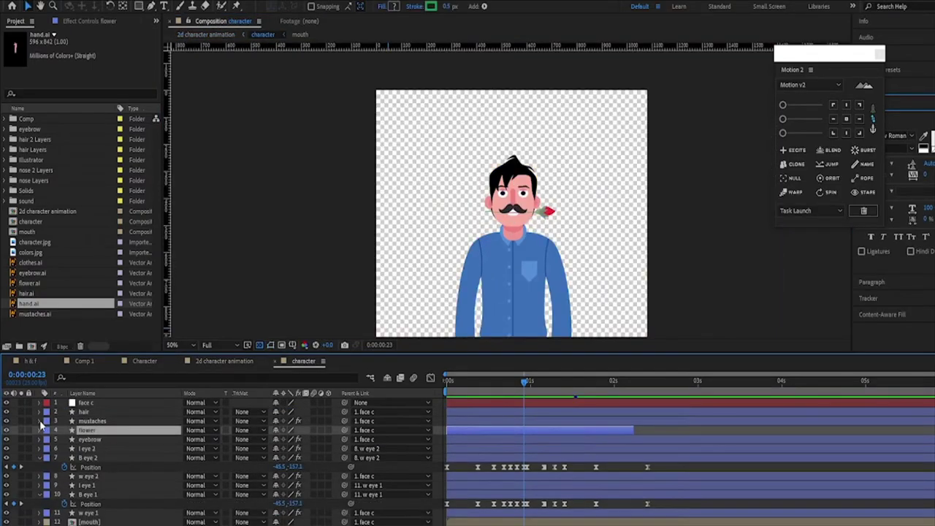
{"action": "scroll", "coordinate": [132, 458], "scroll_direction": "down", "scroll_amount": 2}
{"action": "left_click", "coordinate": [42, 505]}
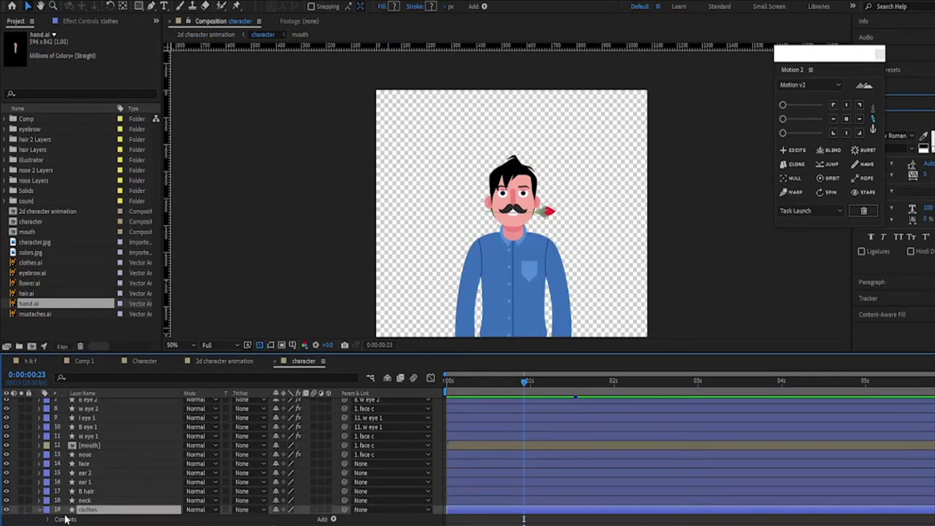
{"action": "left_click", "coordinate": [62, 516]}
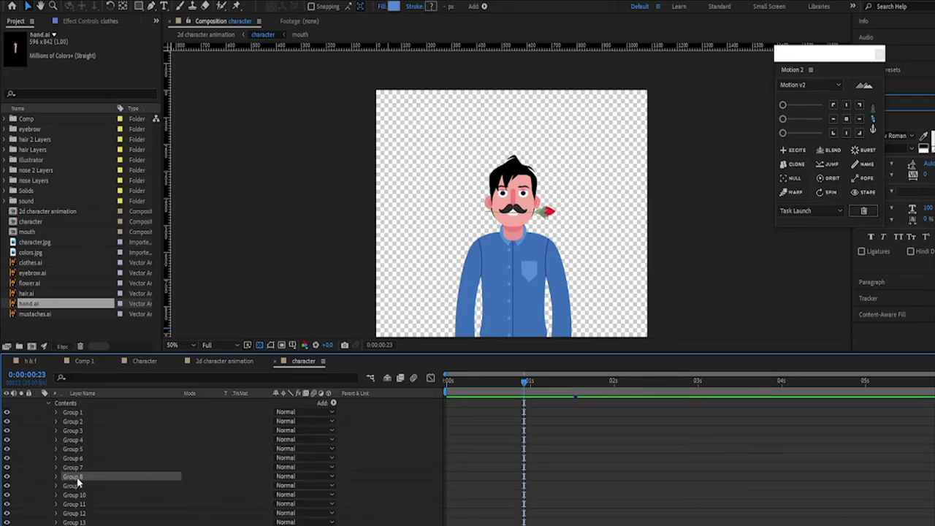
{"action": "key", "text": "shift+comma"}
- Move Group 8 to the top of the hand's groups and set its scale to 95%
{"action": "left_click", "coordinate": [39, 403]}
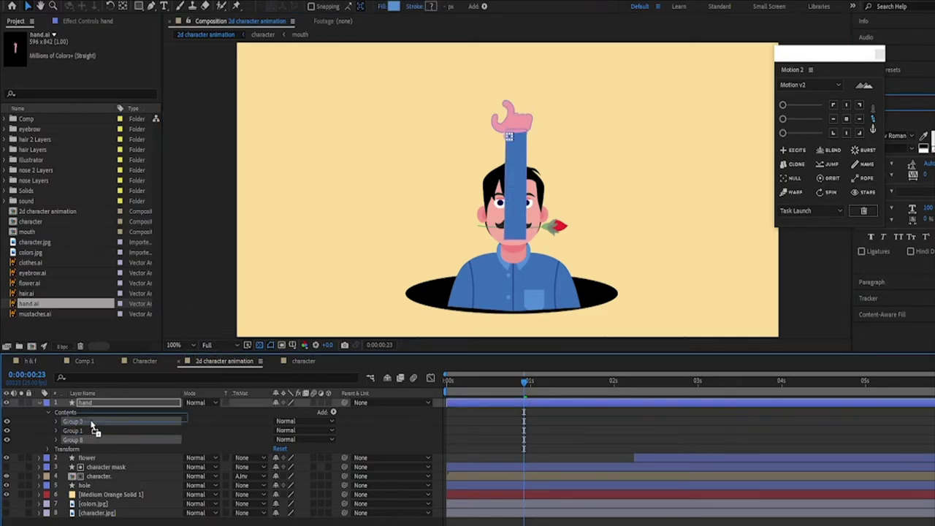
{"action": "left_click_drag", "start_coordinate": [89, 437], "coordinate": [83, 421]}
{"action": "left_click", "coordinate": [56, 421]}
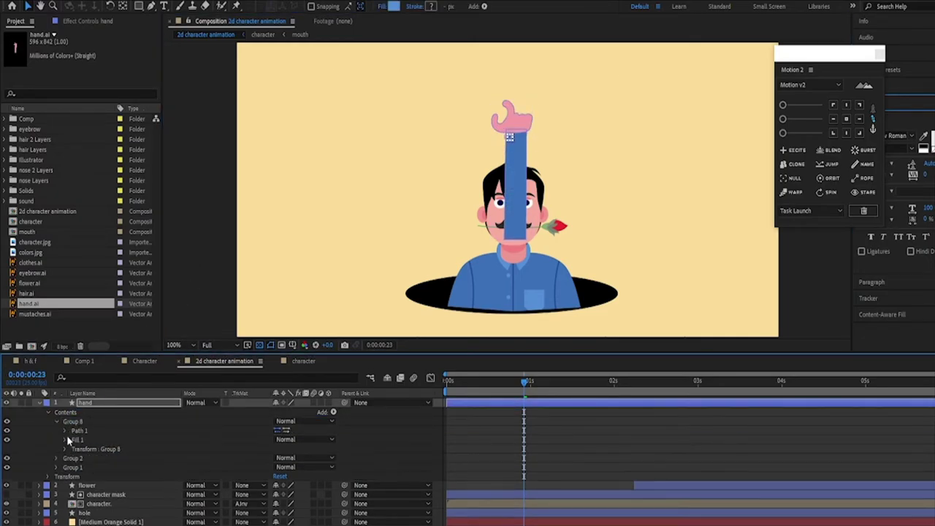
{"action": "left_click", "coordinate": [65, 449]}
{"action": "key", "text": "Return"}
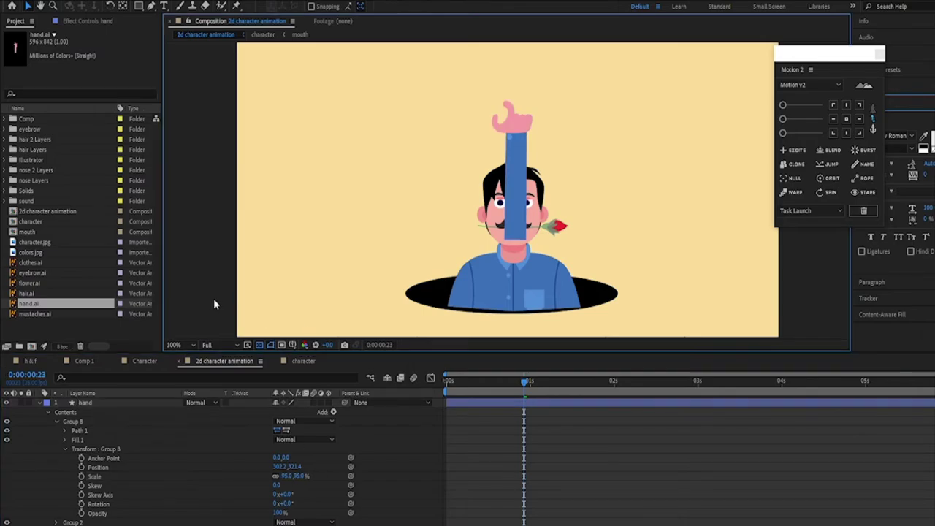
- Set Group 8's scale to 74%, then draw and discard a trial black rectangle below the hole
{"action": "left_click", "coordinate": [199, 292]}
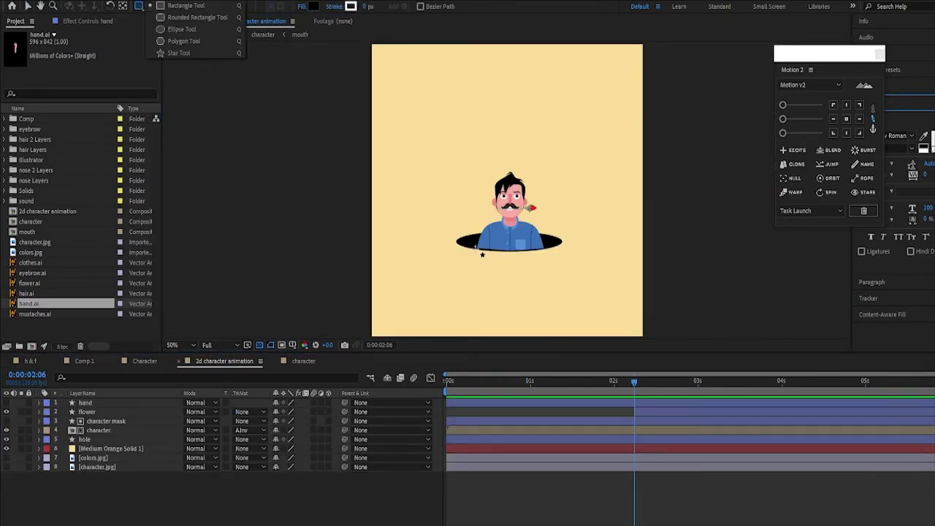
{"action": "mouse_move", "coordinate": [470, 248]}
{"action": "left_mouse_down"}
{"action": "mouse_move", "coordinate": [549, 271]}
{"action": "mouse_move", "coordinate": [511, 310]}
{"action": "left_mouse_up"}
{"action": "key", "text": "v"}
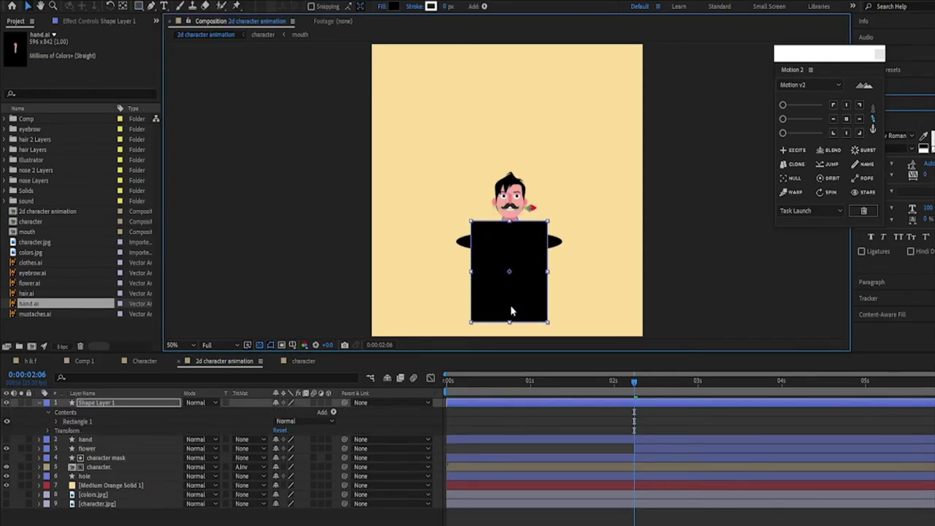
{"action": "key", "text": "shift+Down"}
{"action": "key", "text": "shift+Down"}
{"action": "key", "text": "shift+Down"}
{"action": "key", "text": "shift+Down"}
{"action": "key", "text": "shift+Down"}
{"action": "key", "text": "shift+Down"}
{"action": "key", "text": "shift+Down"}
{"action": "key", "text": "shift+Down"}
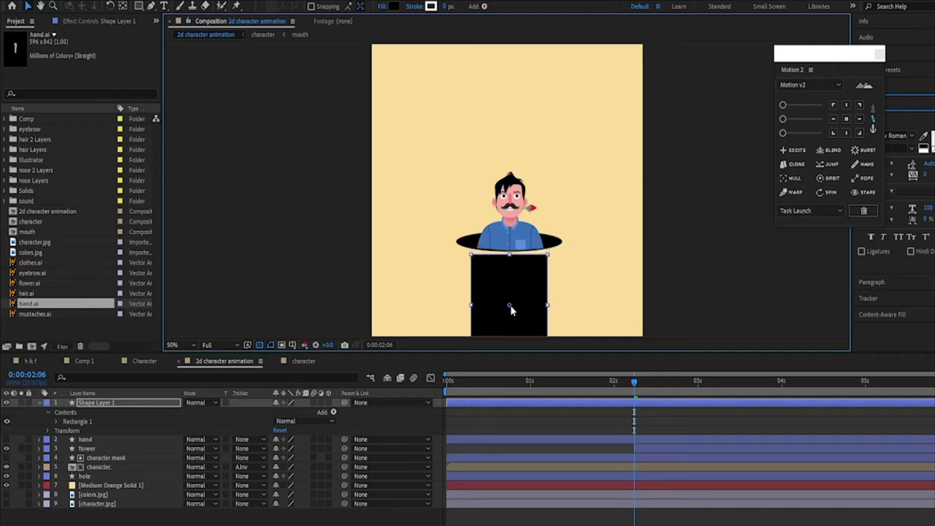
{"action": "key", "text": "shift+Up"}
{"action": "key", "text": "Delete"}
- Duplicate the character mask as character mask 2 above hand and set hand's matte to Alpha Inverted
{"action": "left_click", "coordinate": [106, 420]}
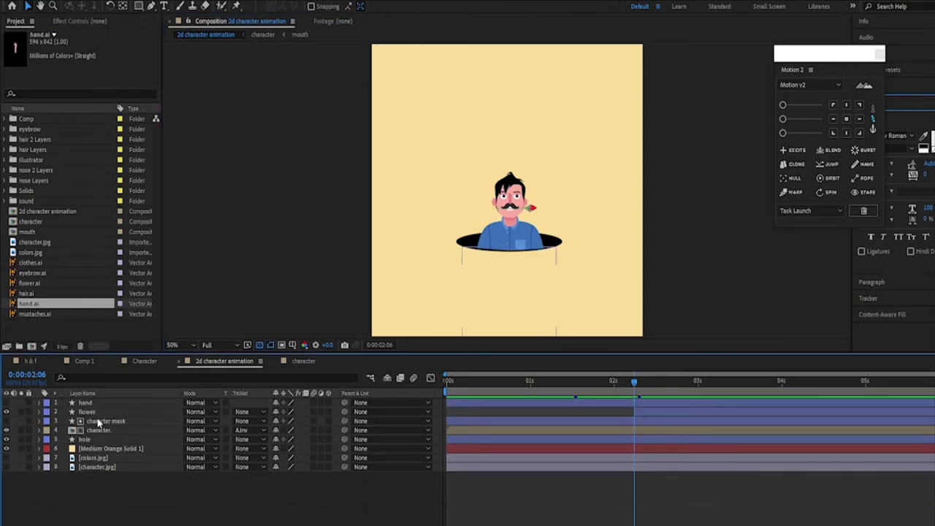
{"action": "key", "text": "ctrl+d"}
{"action": "left_click_drag", "start_coordinate": [105, 420], "coordinate": [112, 404]}
{"action": "left_click", "coordinate": [46, 411]}
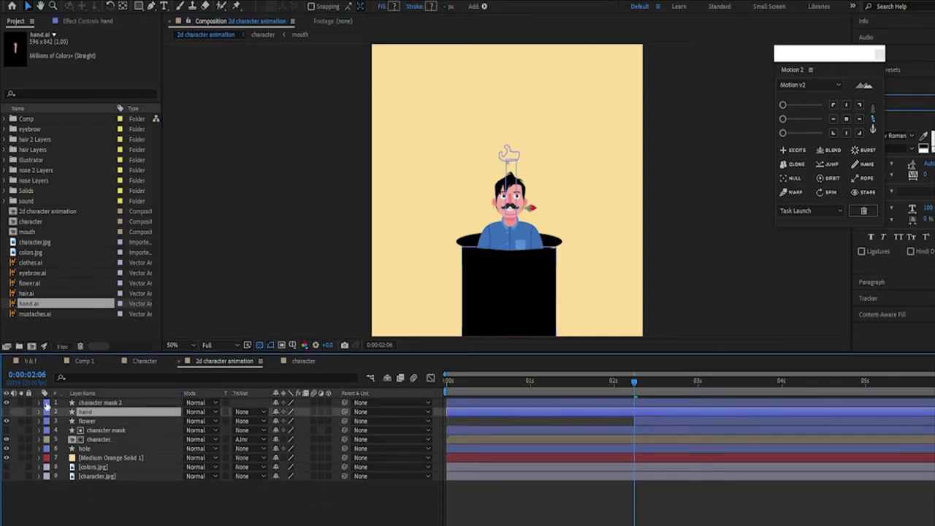
{"action": "left_click", "coordinate": [257, 413]}
{"action": "left_click", "coordinate": [270, 444]}
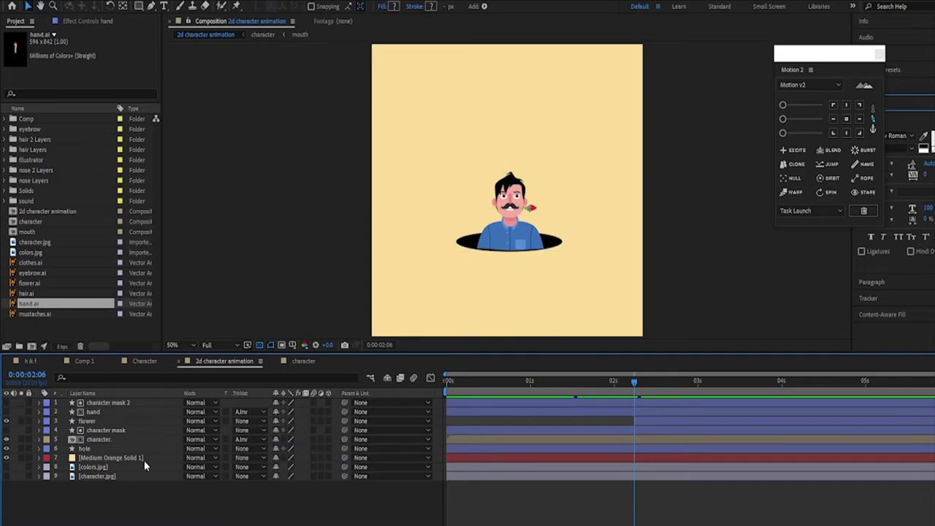
- Nudge the hand down inside the hole and play back the result
{"action": "left_click", "coordinate": [107, 412]}
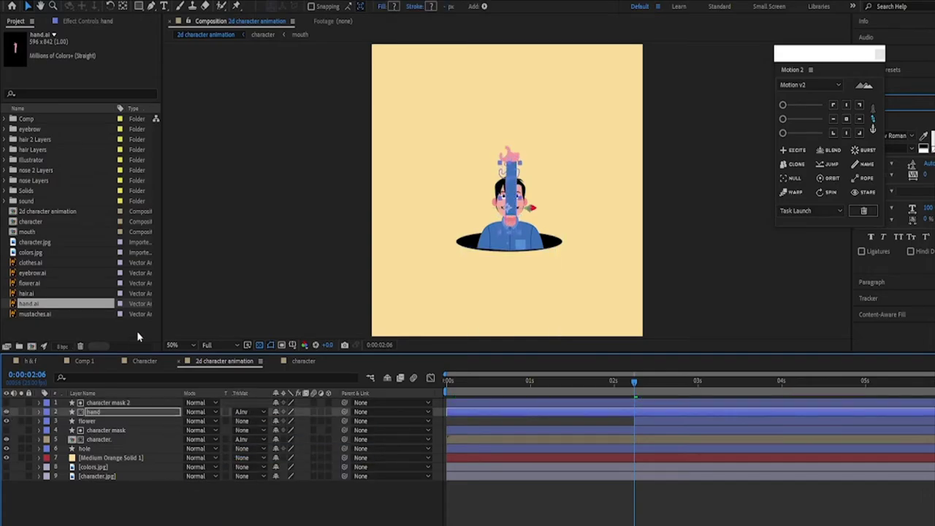
{"action": "key", "text": "shift+Down"}
{"action": "key", "text": "shift+Down"}
{"action": "key", "text": "shift+Down"}
{"action": "key", "text": "shift+Down"}
{"action": "key", "text": "shift+Down"}
{"action": "key", "text": "shift+Down"}
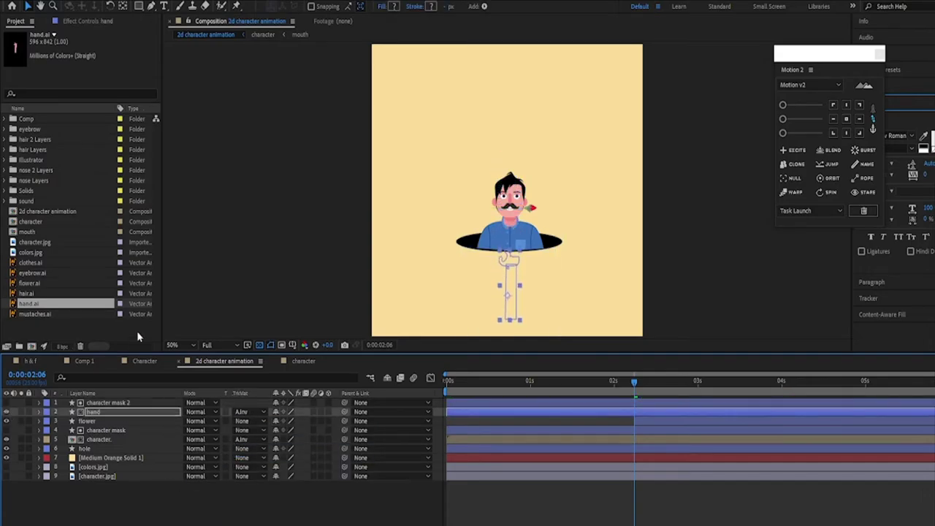
{"action": "left_click", "coordinate": [684, 158]}
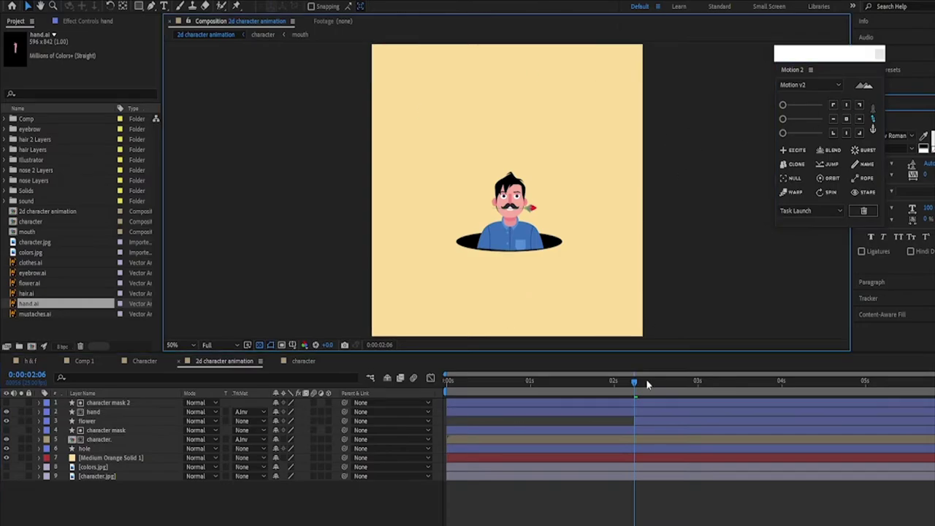
{"action": "key", "text": "space"}
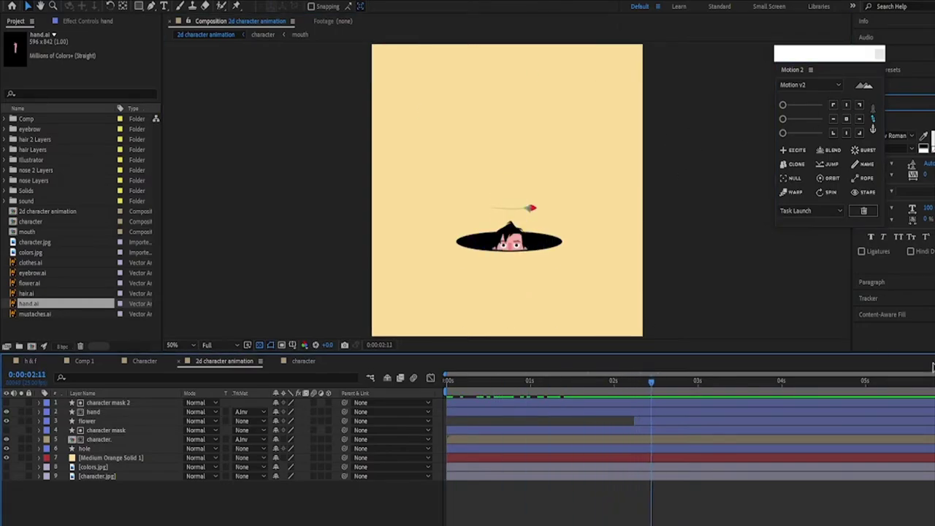
- Start Path keyframing on the hand's Group 2 and move to 0:00:02:18
{"action": "mouse_move", "coordinate": [932, 374]}
{"action": "left_mouse_down"}
{"action": "mouse_move", "coordinate": [643, 374]}
{"action": "mouse_move", "coordinate": [664, 379]}
{"action": "left_mouse_up"}
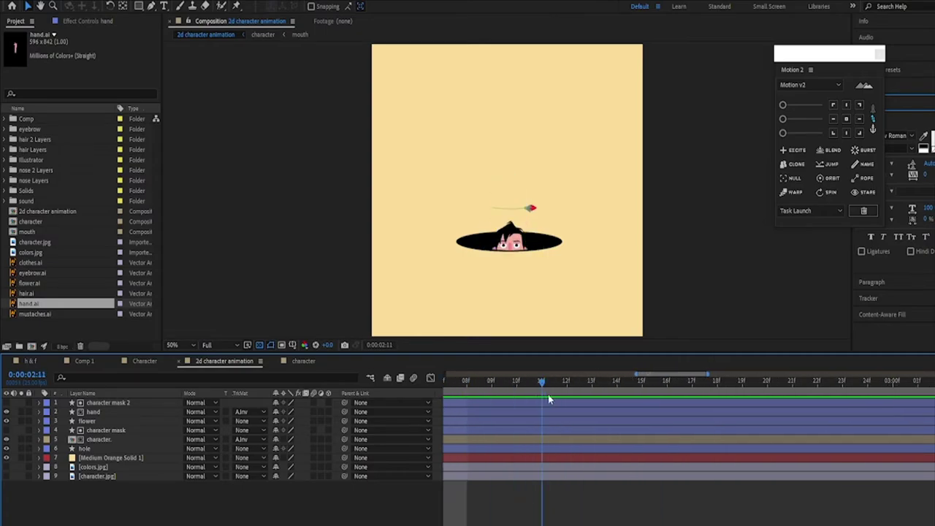
{"action": "left_click", "coordinate": [101, 413]}
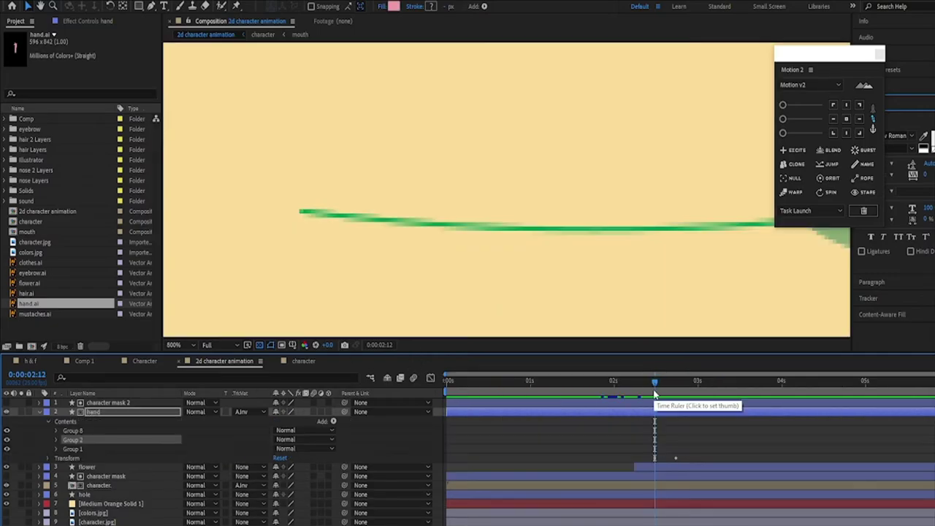
{"action": "left_click", "coordinate": [55, 439]}
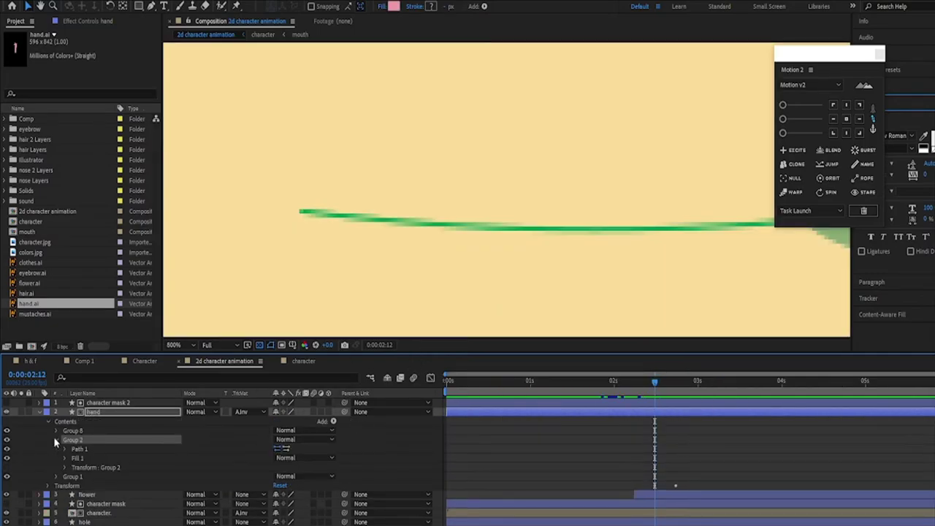
{"action": "left_click", "coordinate": [64, 448]}
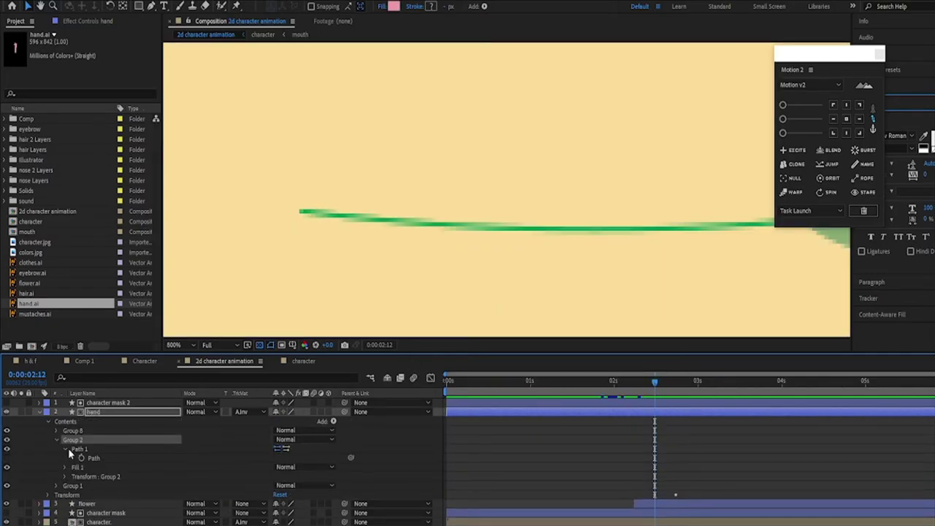
{"action": "left_click", "coordinate": [81, 458]}
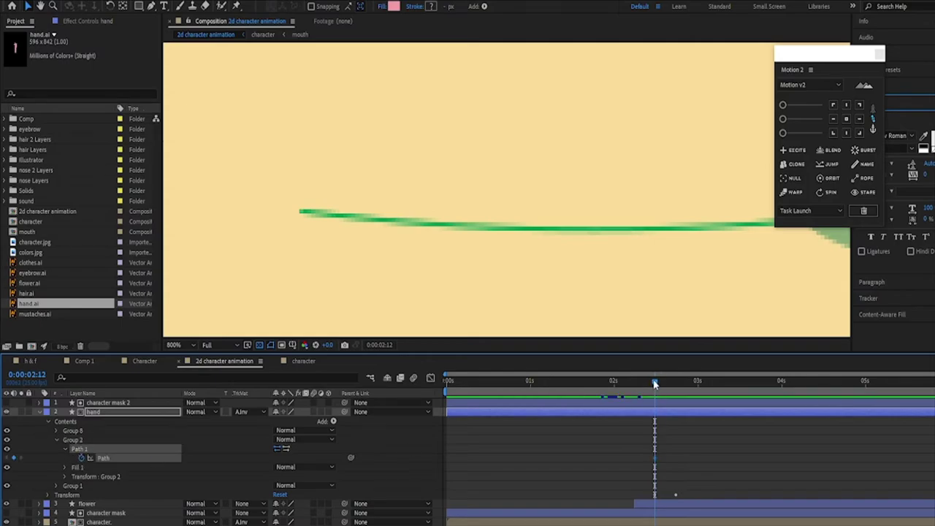
{"action": "left_click_drag", "start_coordinate": [655, 381], "coordinate": [675, 385]}
- Select the hand's Group 2 path for vertex editing with the viewer zoomed in
{"action": "left_click", "coordinate": [509, 193]}
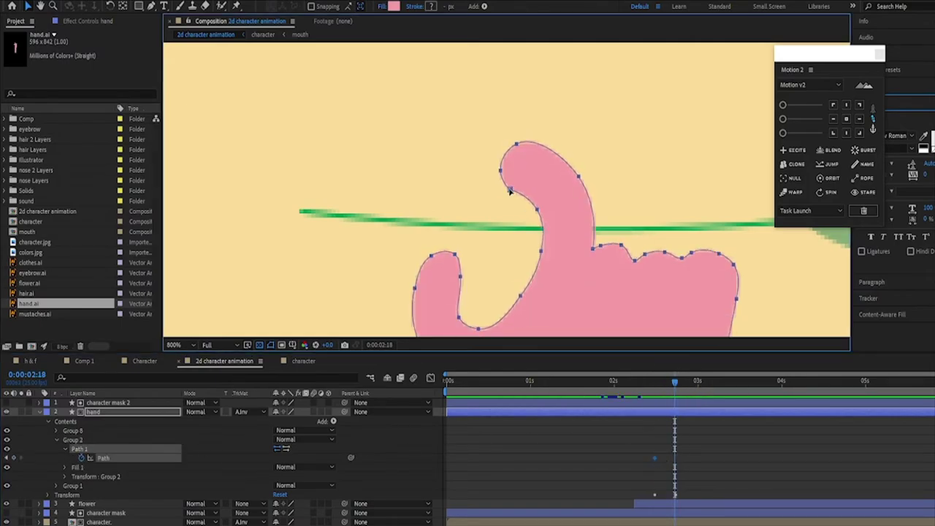
{"action": "scroll", "coordinate": [510, 193], "scroll_direction": "down", "scroll_amount": 4}
{"action": "scroll", "coordinate": [509, 193], "scroll_direction": "up", "scroll_amount": 2}
{"action": "double_click", "coordinate": [509, 193]}
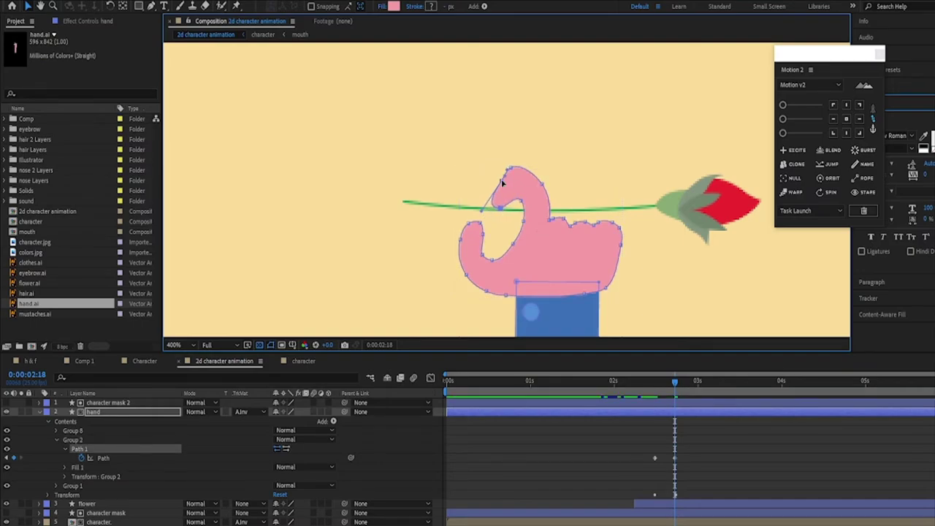
{"action": "scroll", "coordinate": [704, 265], "scroll_direction": "down", "scroll_amount": 2}
{"action": "scroll", "coordinate": [787, 284], "scroll_direction": "down", "scroll_amount": 2}
{"action": "left_click", "coordinate": [787, 284]}
{"action": "scroll", "coordinate": [811, 287], "scroll_direction": "up", "scroll_amount": 2}
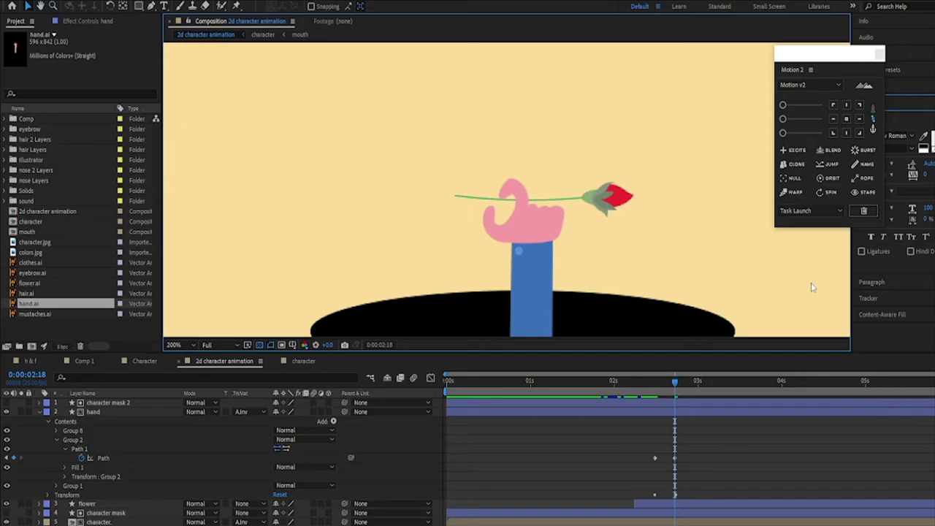
{"action": "left_click", "coordinate": [79, 449]}
{"action": "scroll", "coordinate": [507, 191], "scroll_direction": "up", "scroll_amount": 1}
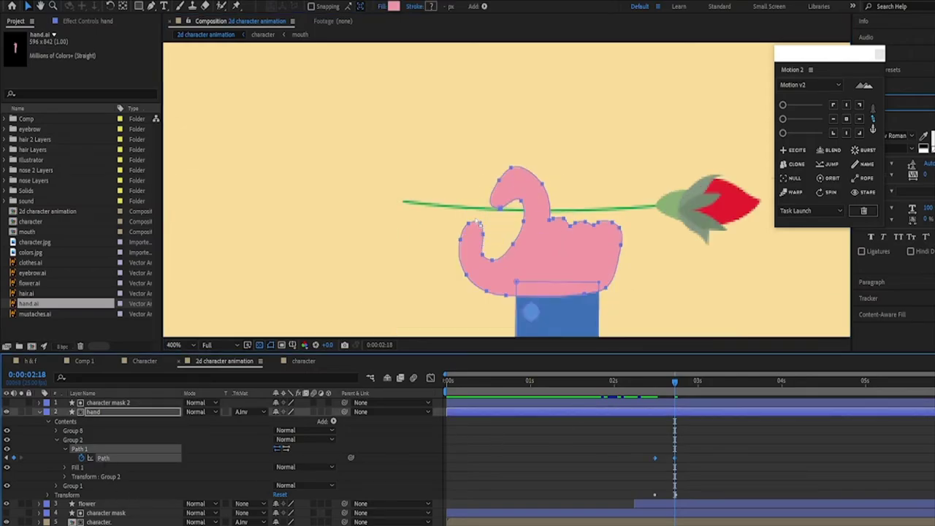
{"action": "scroll", "coordinate": [507, 191], "scroll_direction": "up", "scroll_amount": 1}
- Drag the thumb's vertices and handles so the fingers curl around the rose stem
{"action": "left_click_drag", "start_coordinate": [455, 254], "coordinate": [464, 234]}
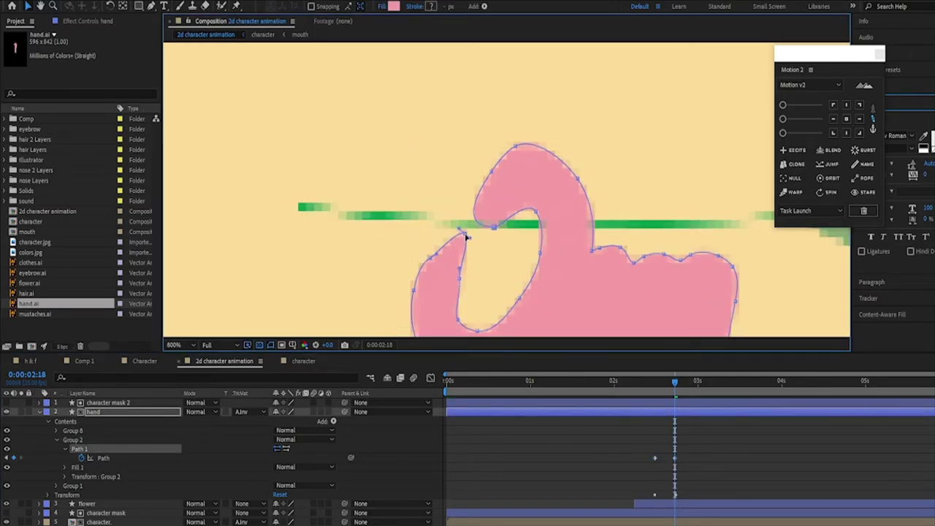
{"action": "mouse_move", "coordinate": [431, 260]}
{"action": "left_mouse_down"}
{"action": "mouse_move", "coordinate": [426, 250]}
{"action": "mouse_move", "coordinate": [439, 237]}
{"action": "left_mouse_up"}
{"action": "left_click_drag", "start_coordinate": [458, 278], "coordinate": [463, 270]}
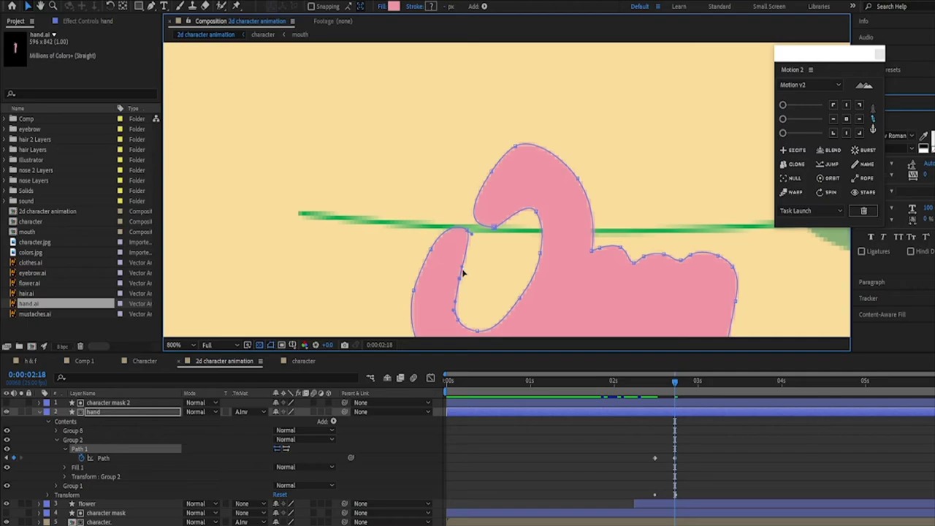
{"action": "left_click_drag", "start_coordinate": [454, 313], "coordinate": [456, 312]}
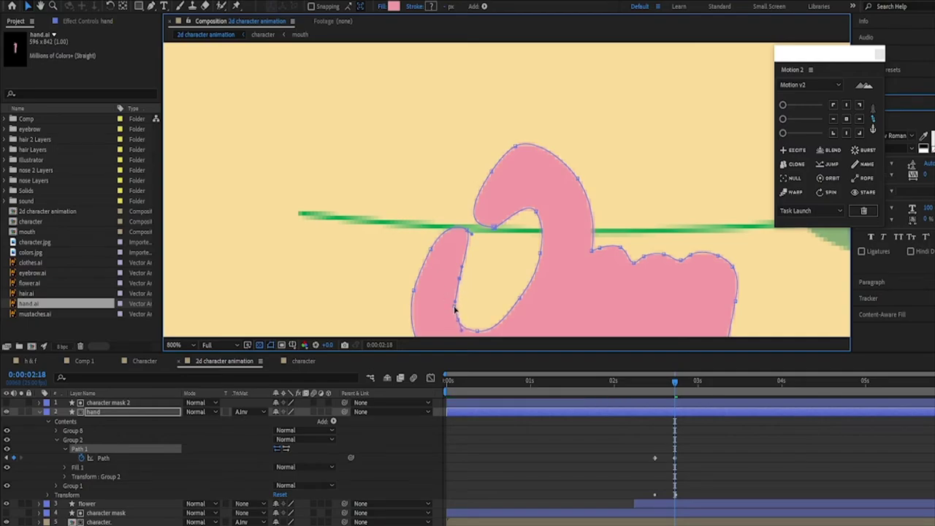
{"action": "left_click_drag", "start_coordinate": [423, 263], "coordinate": [422, 261]}
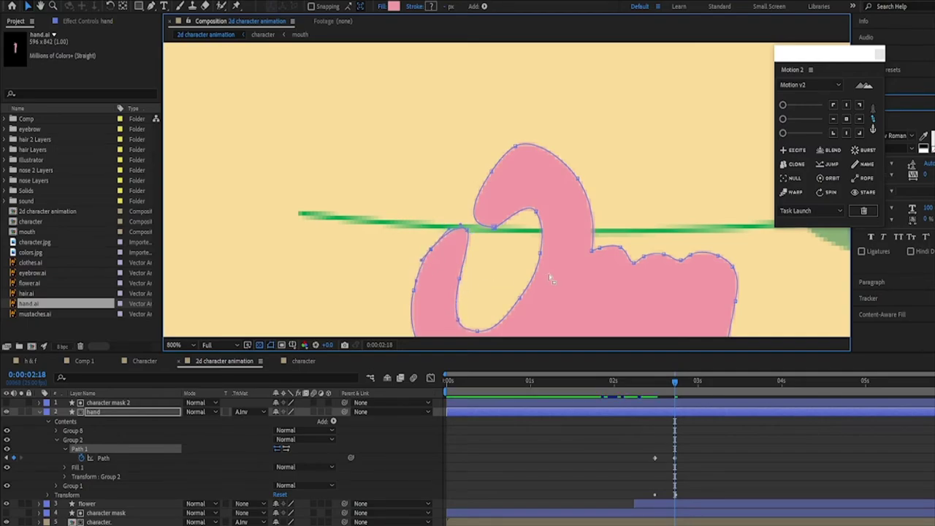
{"action": "key", "text": "slash"}
- Preview from the start, then shift the hand's Path keyframes slightly later
{"action": "key", "text": "space"}
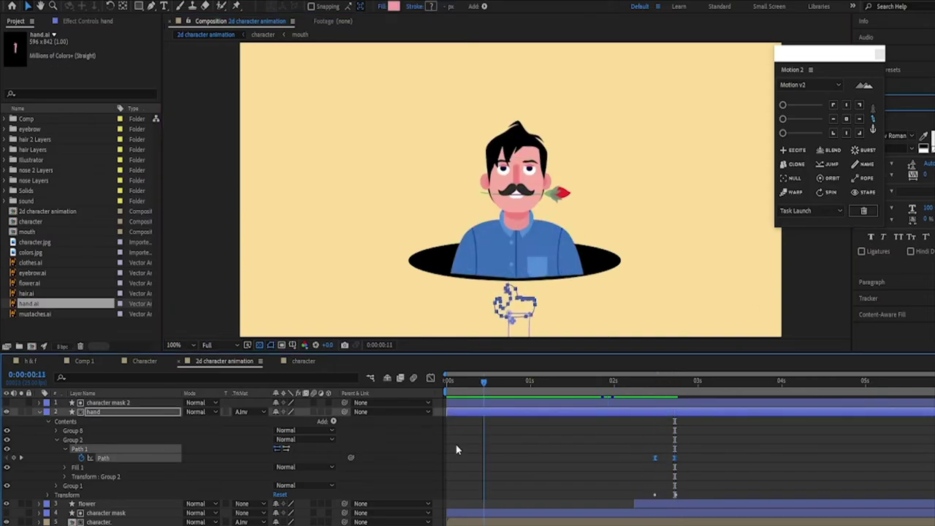
{"action": "key", "text": "Home"}
{"action": "left_click", "coordinate": [39, 411]}
{"action": "key", "text": "space"}
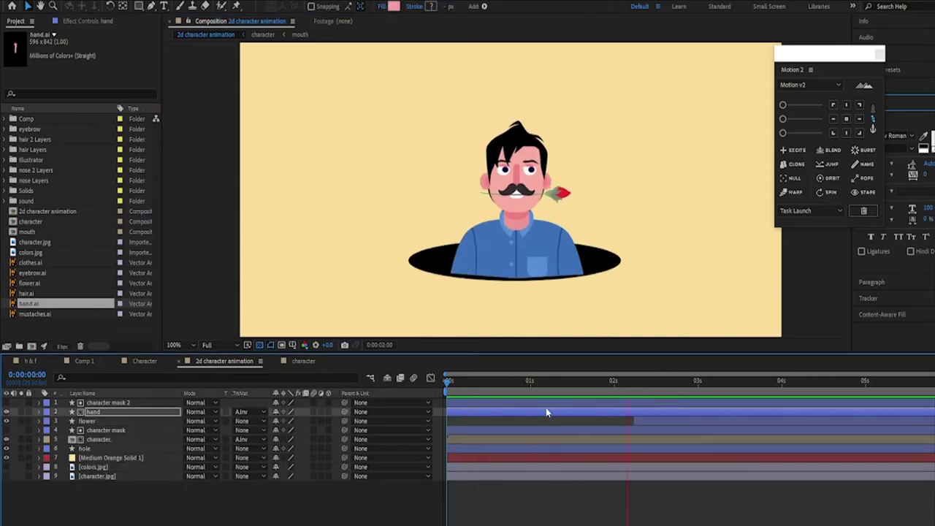
{"action": "left_click", "coordinate": [106, 413]}
{"action": "key", "text": "p"}
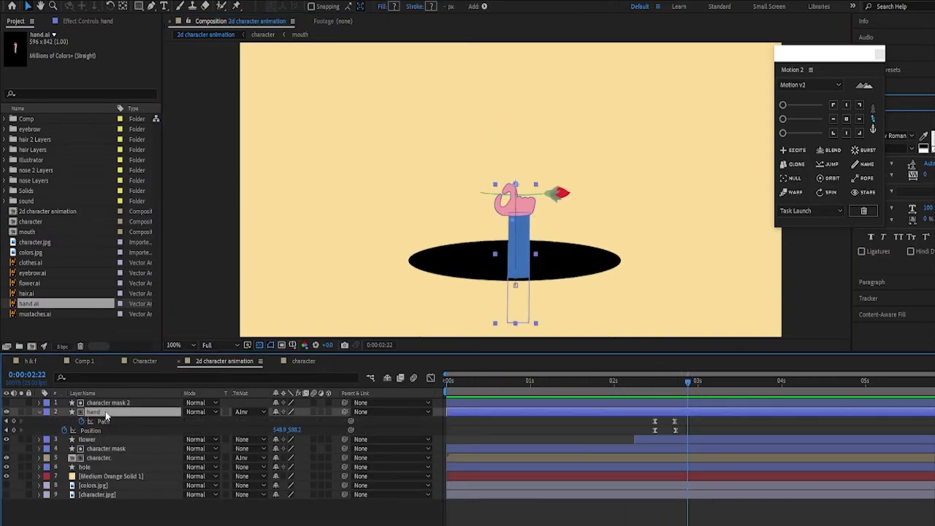
{"action": "left_click_drag", "start_coordinate": [675, 422], "coordinate": [694, 421]}
{"action": "key", "text": "space"}
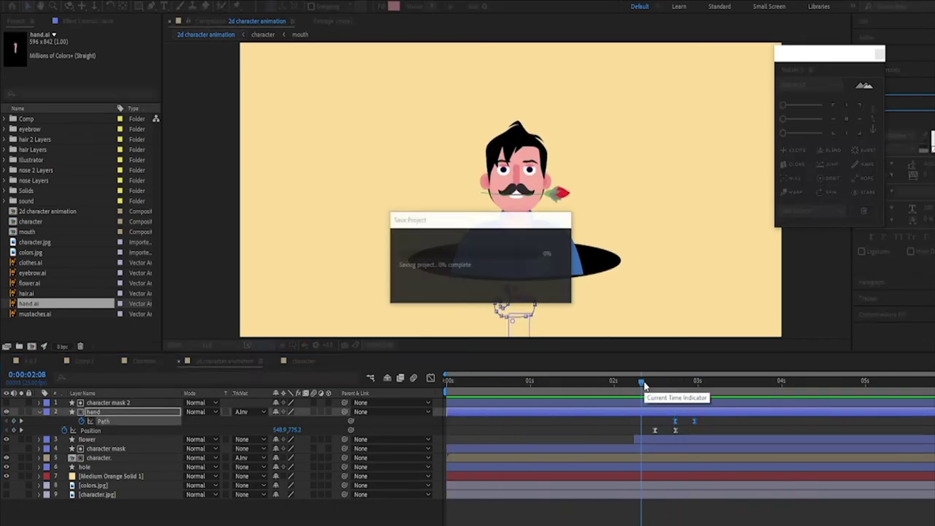
{"action": "key", "text": "space"}
- Set the viewer to Fit and preview the hand rising from the hole
{"action": "left_click", "coordinate": [174, 345]}
{"action": "left_click", "coordinate": [212, 148]}
{"action": "key", "text": "space"}
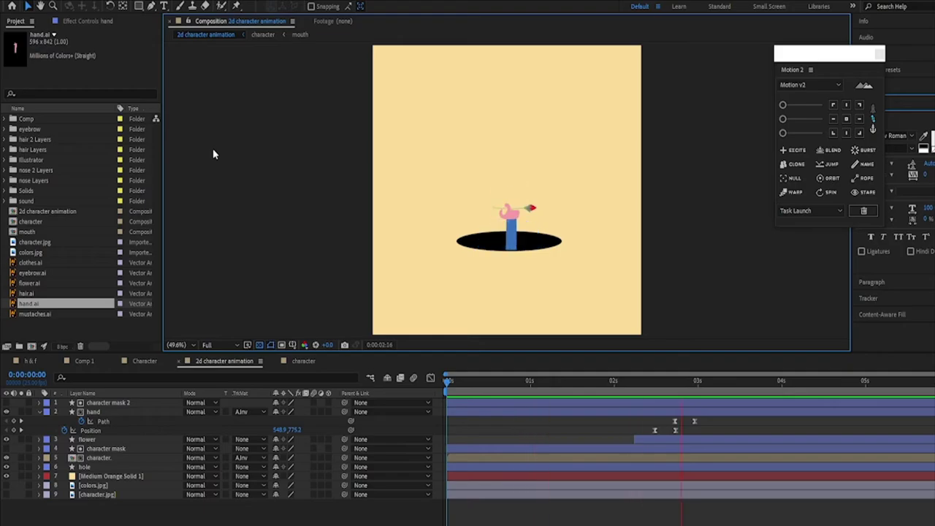
{"action": "key", "text": "space"}
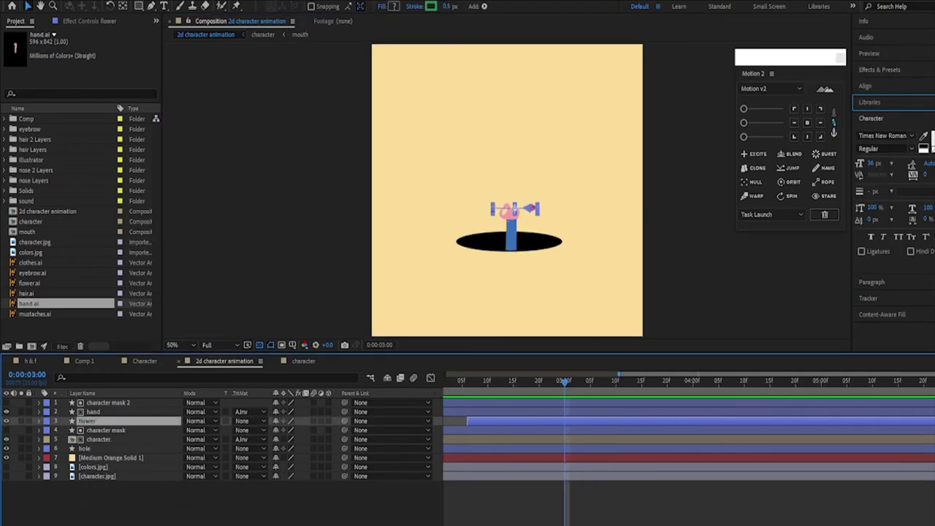
- Duplicate the flower layer as flower 2 and move it to the top of the stack
{"action": "left_click", "coordinate": [101, 421]}
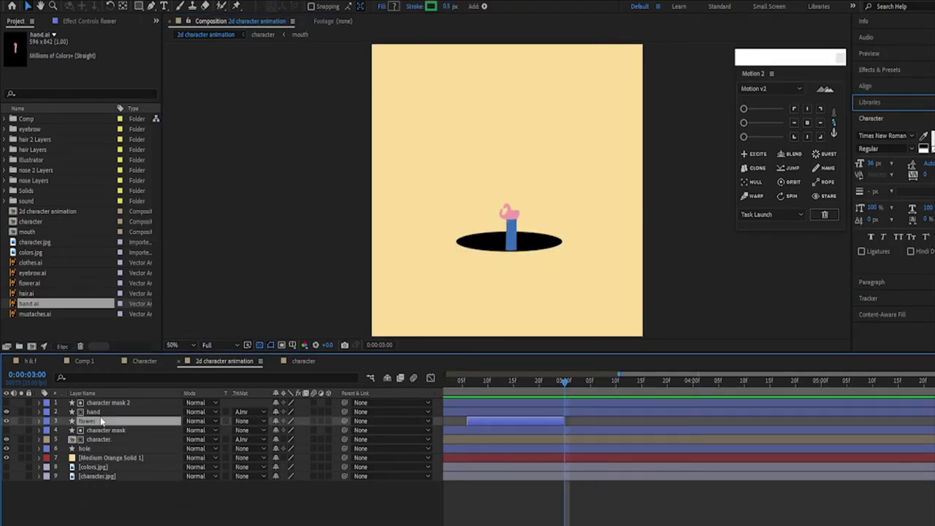
{"action": "key", "text": "ctrl+b"}
{"action": "left_click", "coordinate": [149, 497]}
{"action": "left_click", "coordinate": [106, 422]}
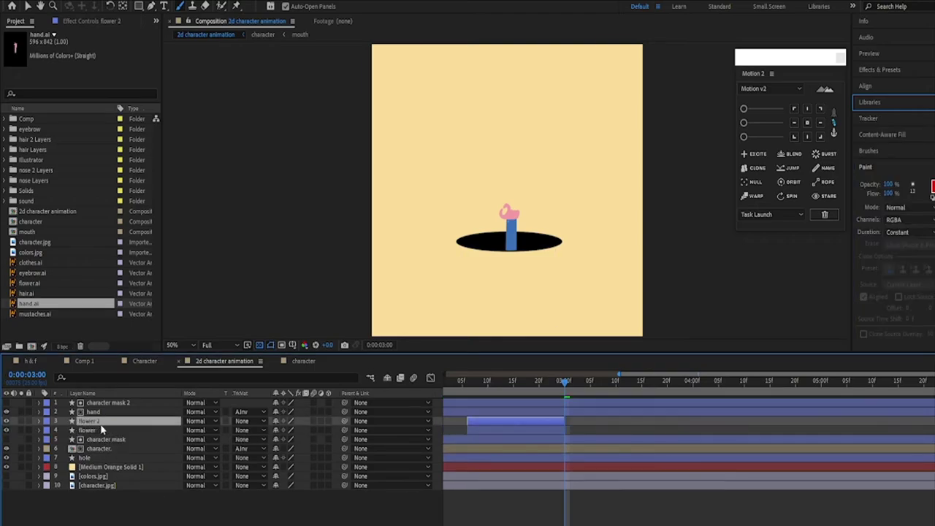
{"action": "key", "text": "ctrl+d"}
{"action": "left_click_drag", "start_coordinate": [107, 423], "coordinate": [111, 402]}
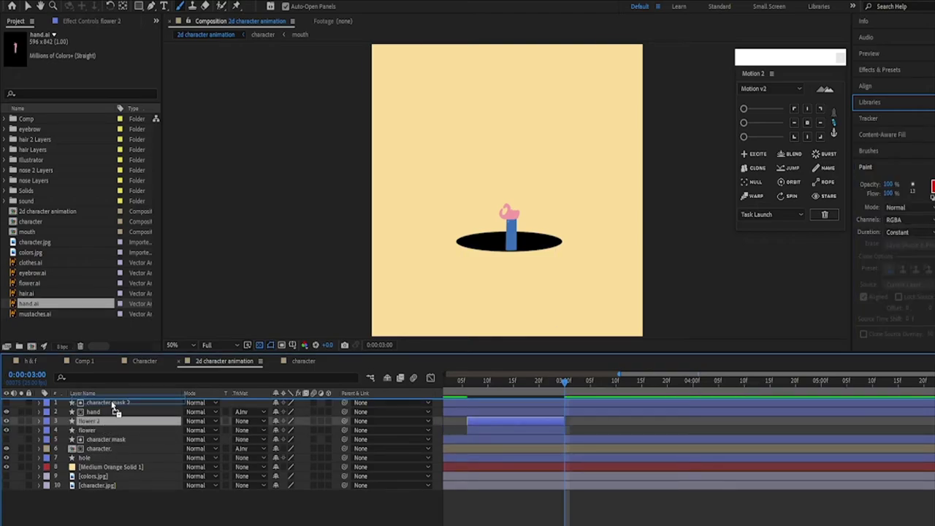
- Show the full timeline, set the time to 3 seconds and select flower 2
{"action": "left_click", "coordinate": [494, 411]}
{"action": "key", "text": "semicolon"}
{"action": "left_click", "coordinate": [698, 430]}
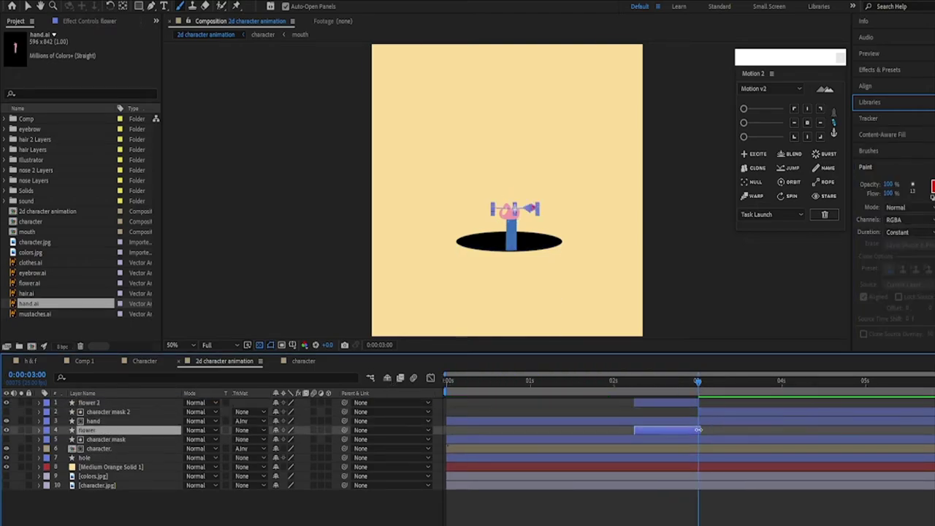
{"action": "left_click", "coordinate": [703, 382]}
{"action": "key", "text": "ctrl+Up"}
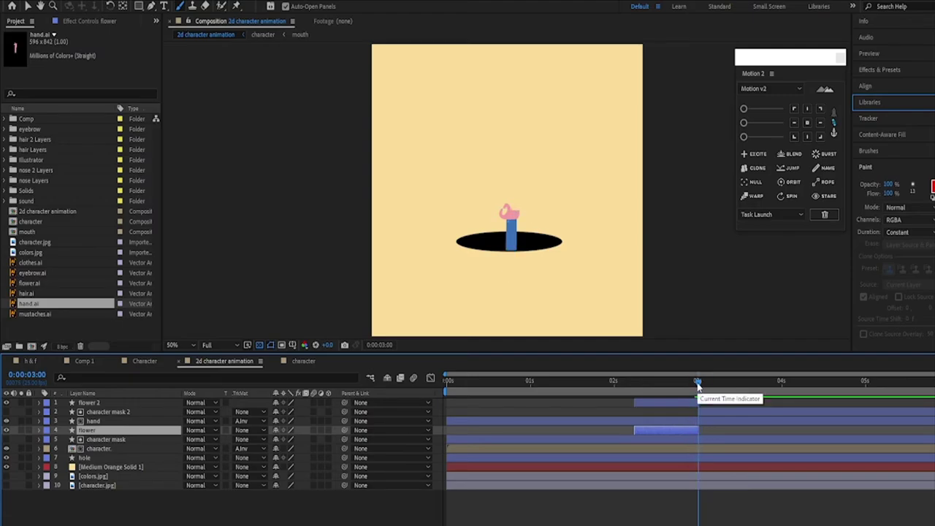
{"action": "key", "text": "ctrl+Up"}
{"action": "key", "text": "ctrl+Up"}
- Start flower 2 at 3 seconds and parent it to the hand layer (Parent: 3. hand)
{"action": "key", "text": "bracketleft"}
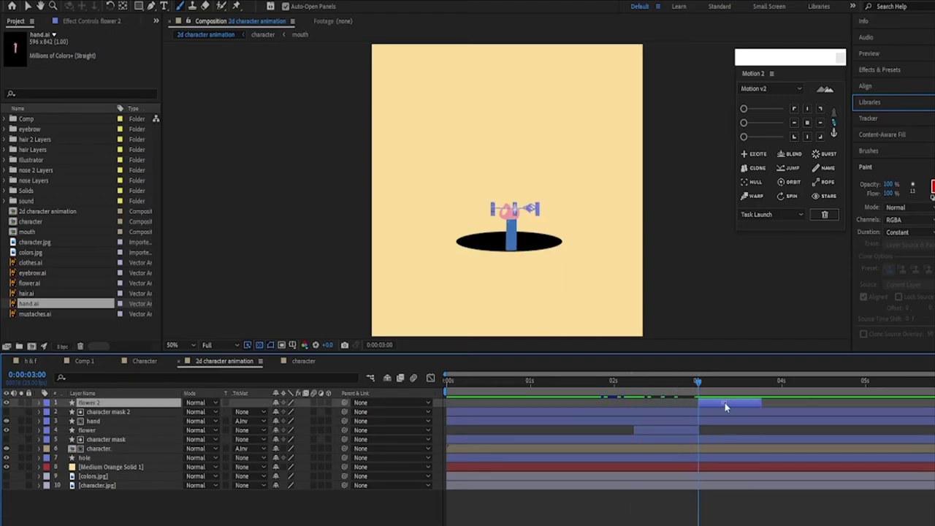
{"action": "left_click", "coordinate": [670, 397]}
{"action": "left_click", "coordinate": [699, 397]}
{"action": "left_click_drag", "start_coordinate": [344, 402], "coordinate": [147, 421]}
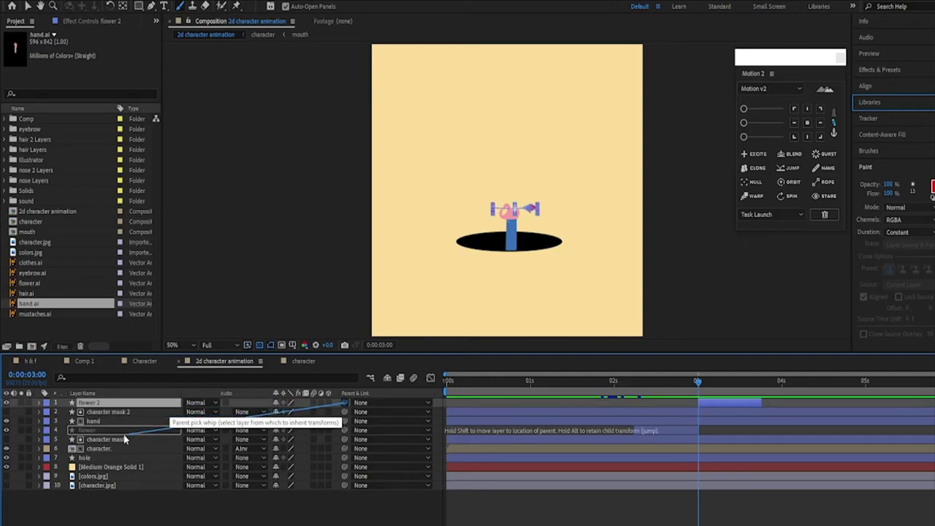
{"action": "left_click_drag", "start_coordinate": [148, 421], "coordinate": [128, 422]}
{"action": "left_click", "coordinate": [206, 421]}
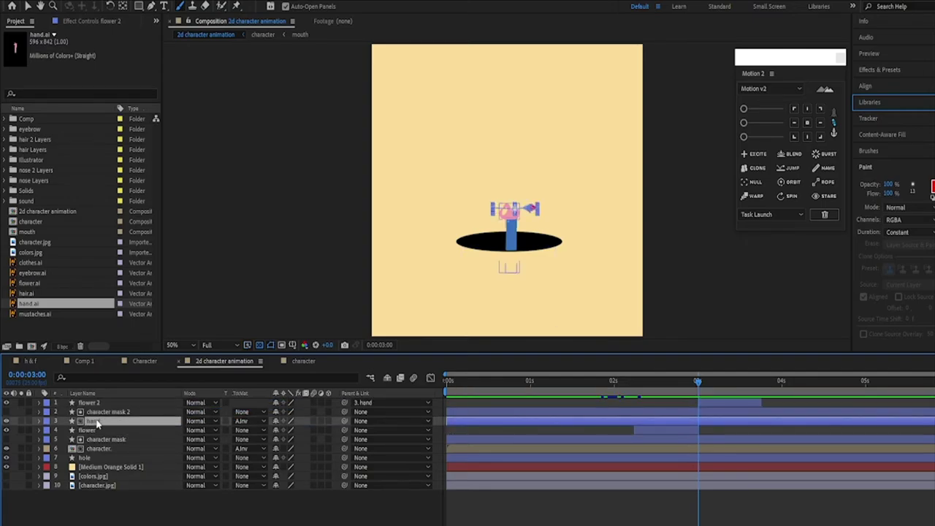
{"action": "left_click", "coordinate": [675, 396]}
- Inspect the hand's Position keyframe at 3 seconds and its keyframe options
{"action": "key", "text": "u"}
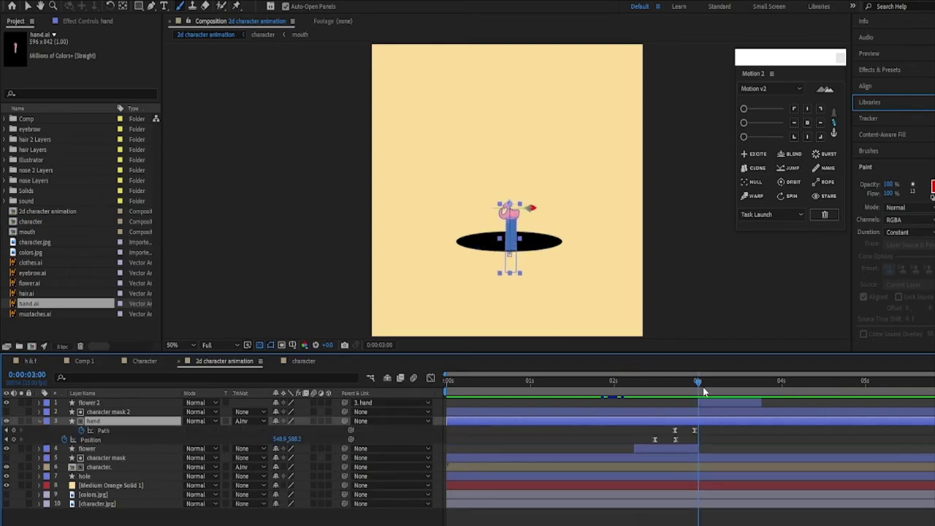
{"action": "left_click", "coordinate": [698, 381]}
{"action": "left_click", "coordinate": [675, 439]}
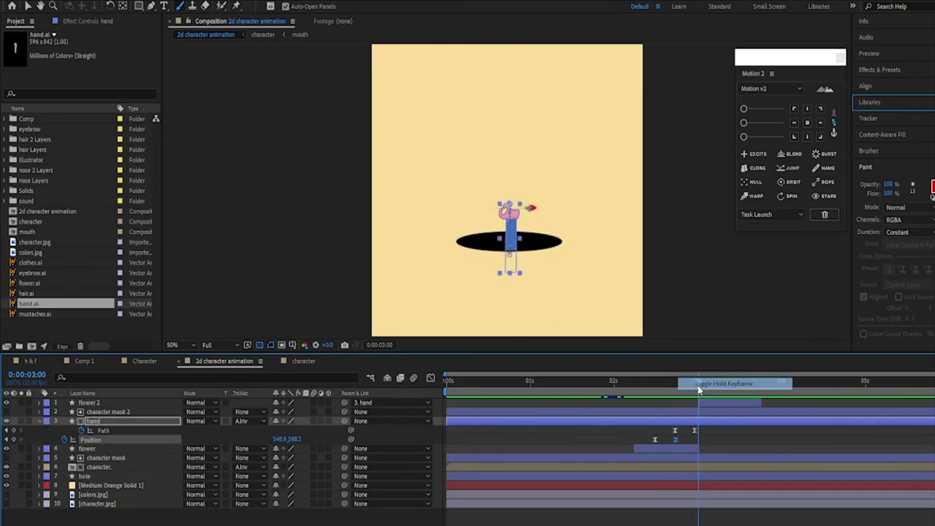
{"action": "mouse_move", "coordinate": [698, 381]}
{"action": "left_mouse_down"}
{"action": "mouse_move", "coordinate": [649, 403]}
{"action": "mouse_move", "coordinate": [699, 389]}
{"action": "left_mouse_up"}
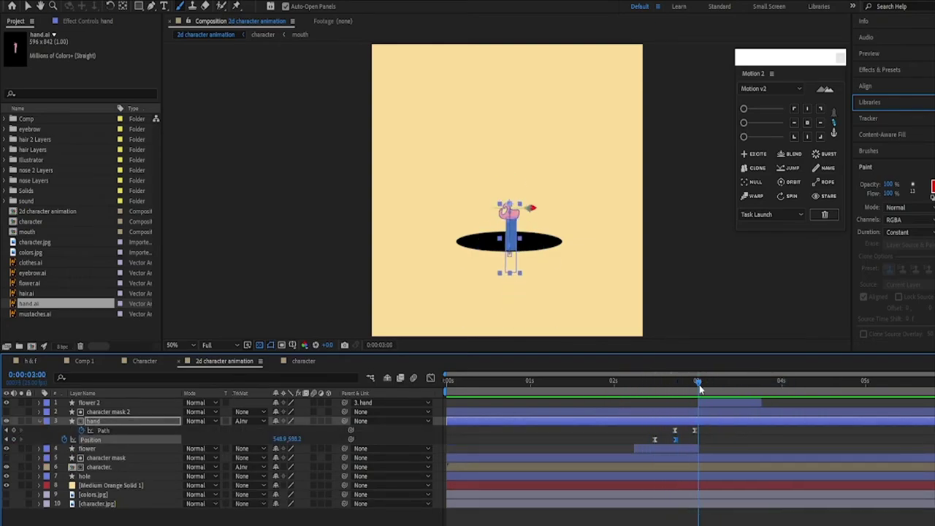
{"action": "right_click", "coordinate": [698, 439]}
{"action": "left_click", "coordinate": [566, 468]}
{"action": "right_click", "coordinate": [698, 439]}
{"action": "left_click", "coordinate": [567, 468]}
{"action": "mouse_move", "coordinate": [698, 381]}
{"action": "left_mouse_down"}
{"action": "mouse_move", "coordinate": [651, 407]}
{"action": "mouse_move", "coordinate": [705, 430]}
{"action": "left_mouse_up"}
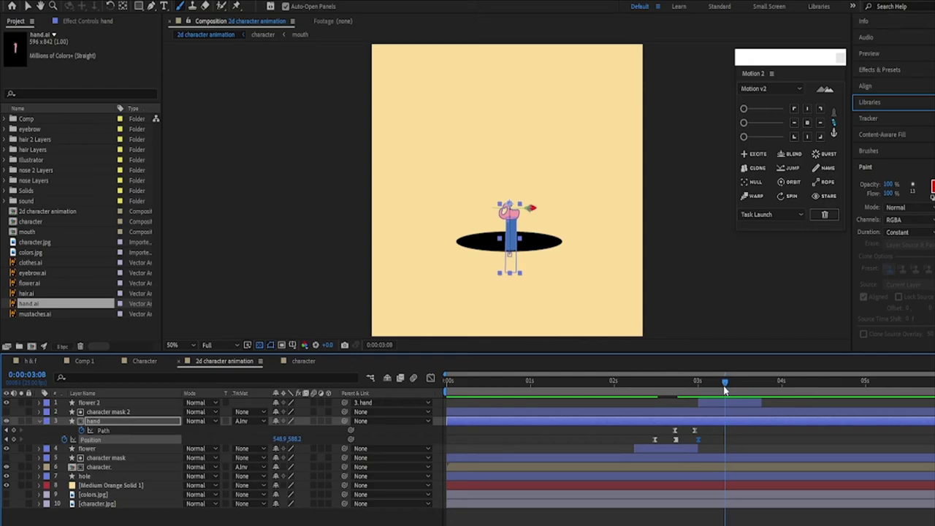
- At 3:09 lower the hand's Position Y back into the hole and preview it
{"action": "left_click_drag", "start_coordinate": [726, 391], "coordinate": [727, 386]}
{"action": "left_click_drag", "start_coordinate": [290, 439], "coordinate": [291, 439]}
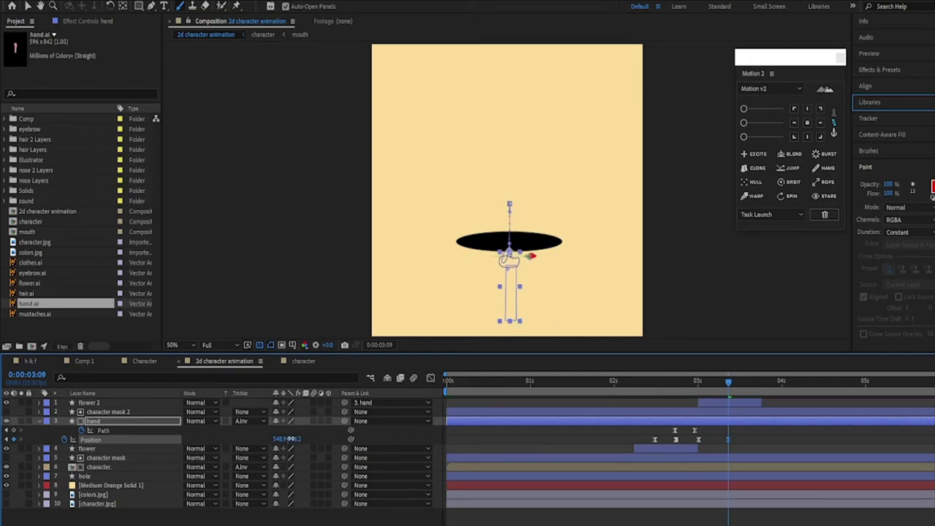
{"action": "key", "text": "space"}
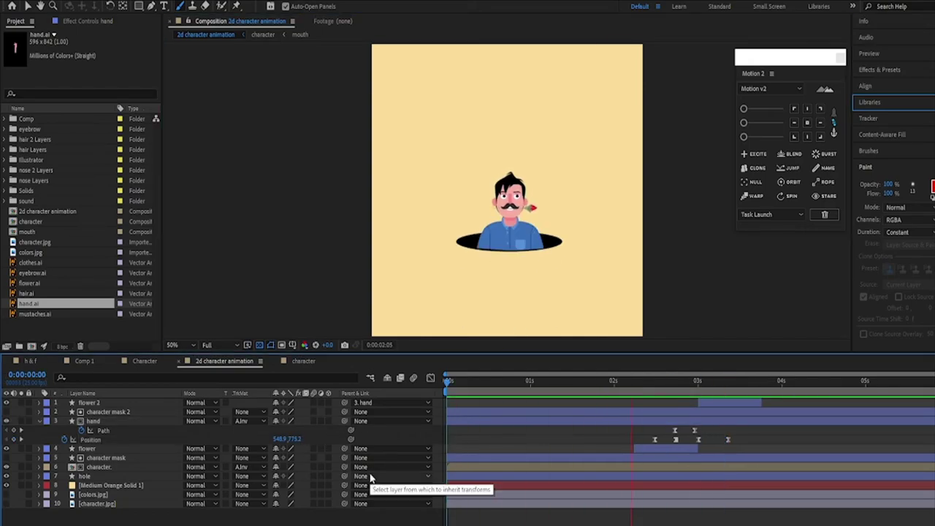
{"action": "left_click", "coordinate": [718, 393]}
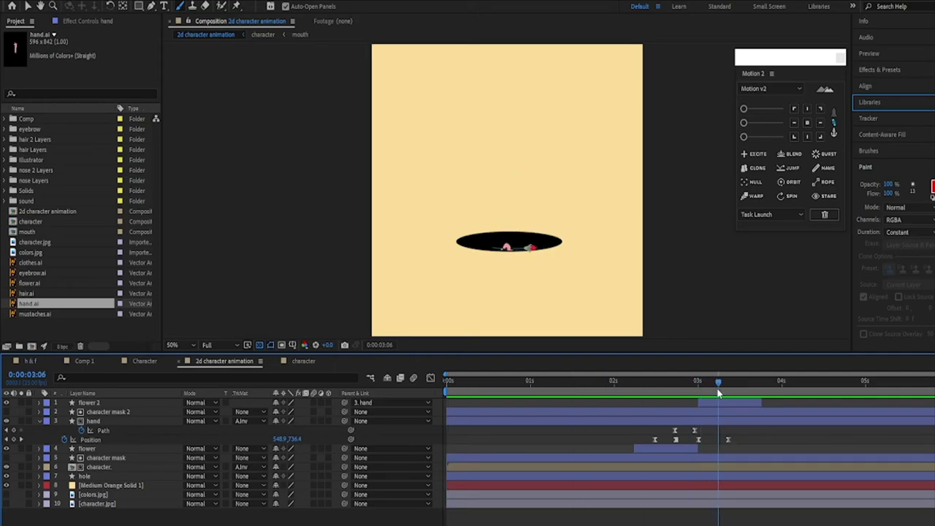
- Ease the hand's Position speed into the keyframe and extend flower 2 to the composition end
{"action": "left_click", "coordinate": [734, 438]}
{"action": "key", "text": "shift+F3"}
{"action": "left_click_drag", "start_coordinate": [725, 505], "coordinate": [708, 504]}
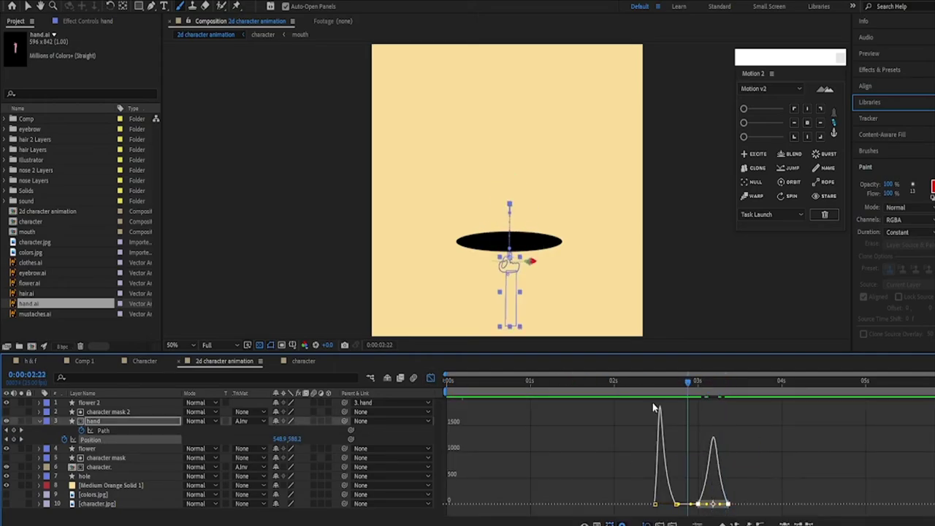
{"action": "key", "text": "space"}
{"action": "key", "text": "shift+F3"}
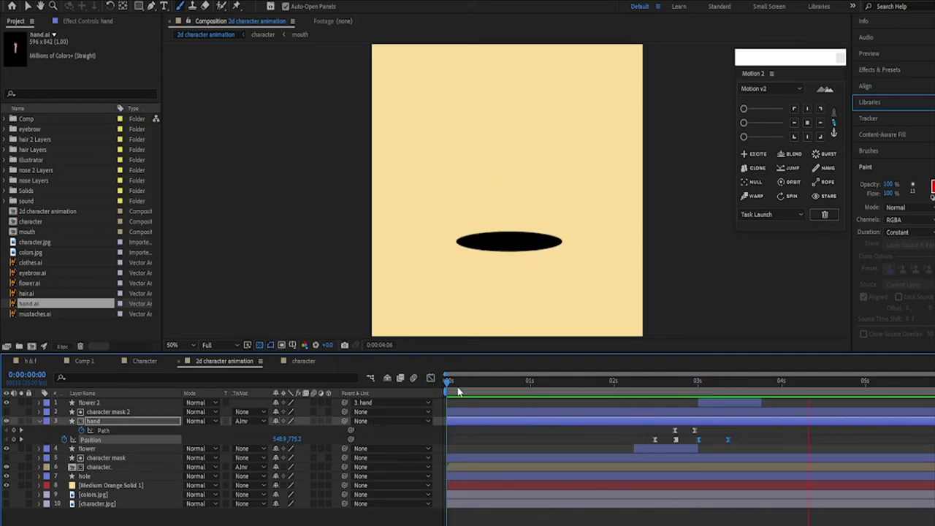
{"action": "left_click", "coordinate": [371, 403]}
{"action": "left_click_drag", "start_coordinate": [784, 403], "coordinate": [930, 403]}
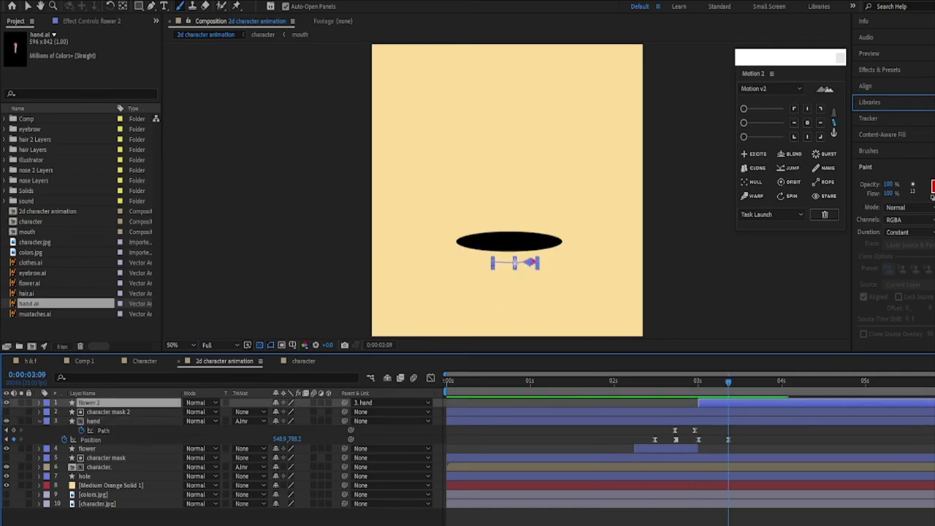
- Add a black solid below the orange background starting about 3 seconds, then preview
{"action": "left_click", "coordinate": [254, 522]}
{"action": "key", "text": "u"}
{"action": "key", "text": "ctrl+y"}
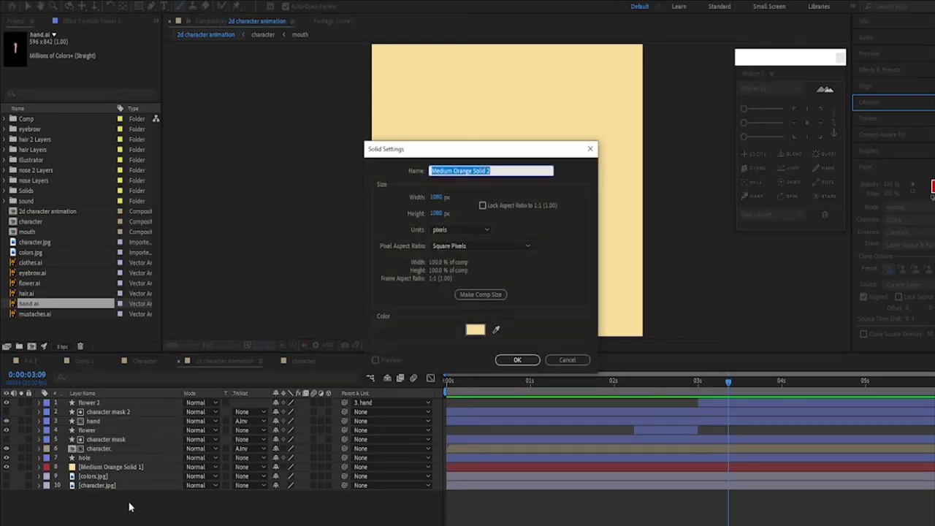
{"action": "left_click", "coordinate": [475, 330]}
{"action": "left_click", "coordinate": [130, 275]}
{"action": "left_click", "coordinate": [358, 157]}
{"action": "key", "text": "Return"}
{"action": "left_click_drag", "start_coordinate": [133, 479], "coordinate": [135, 482]}
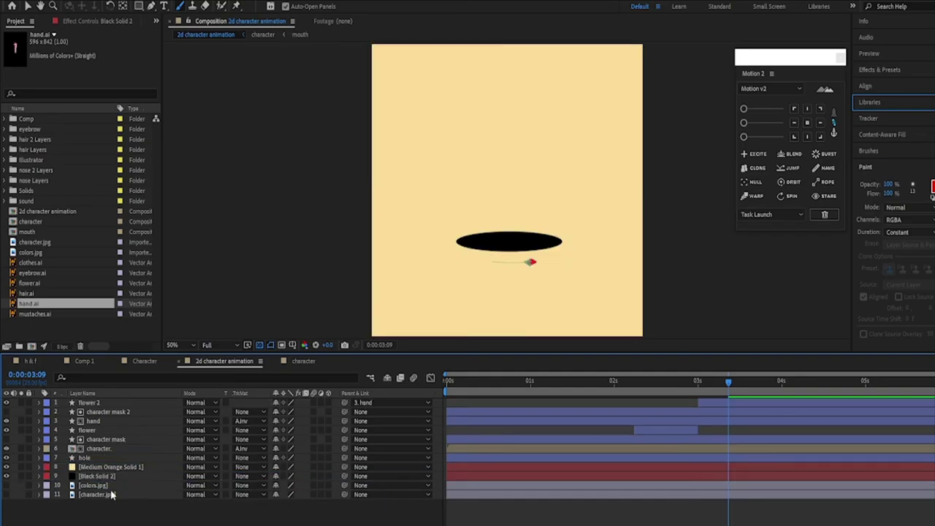
{"action": "left_click_drag", "start_coordinate": [447, 477], "coordinate": [731, 477]}
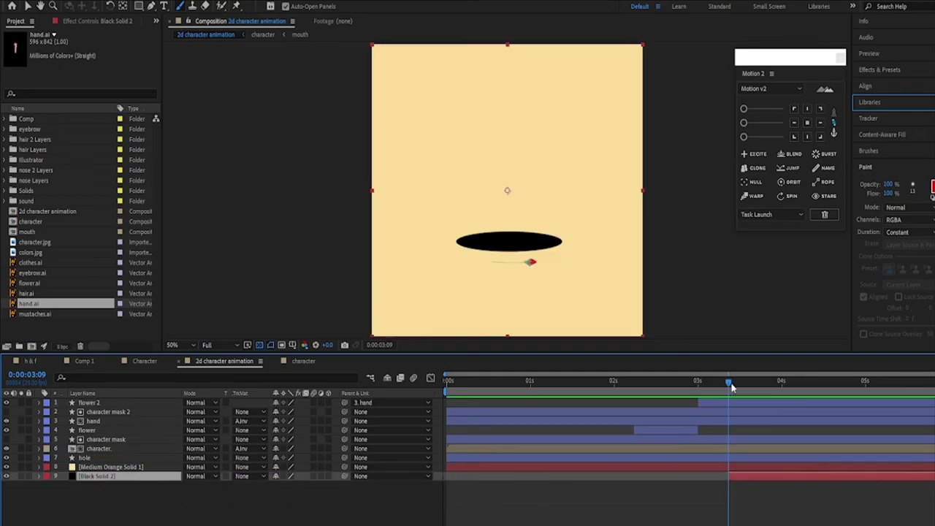
{"action": "key", "text": "space"}
- Check the hand's speed graph, set the preview range to 5 seconds, and select flower 2 at 2:17
{"action": "left_click", "coordinate": [424, 419]}
{"action": "key", "text": "u"}
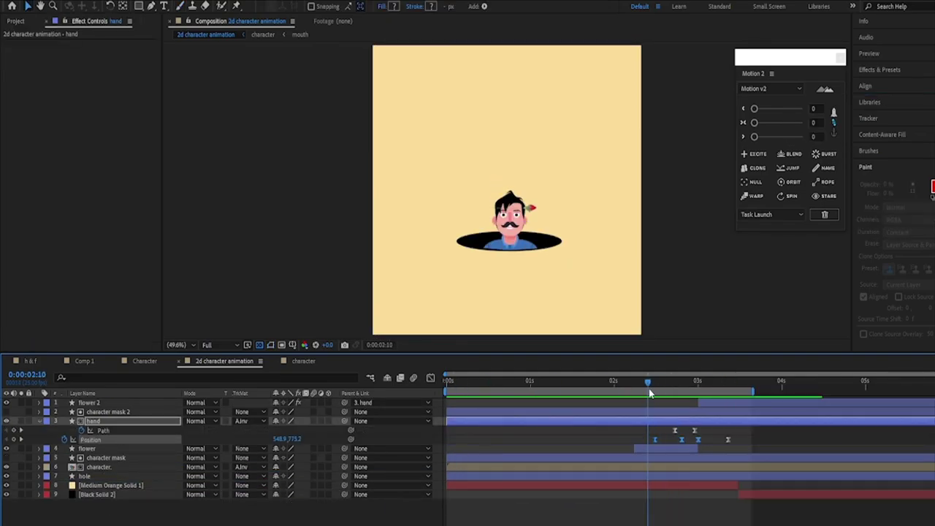
{"action": "left_click", "coordinate": [431, 378]}
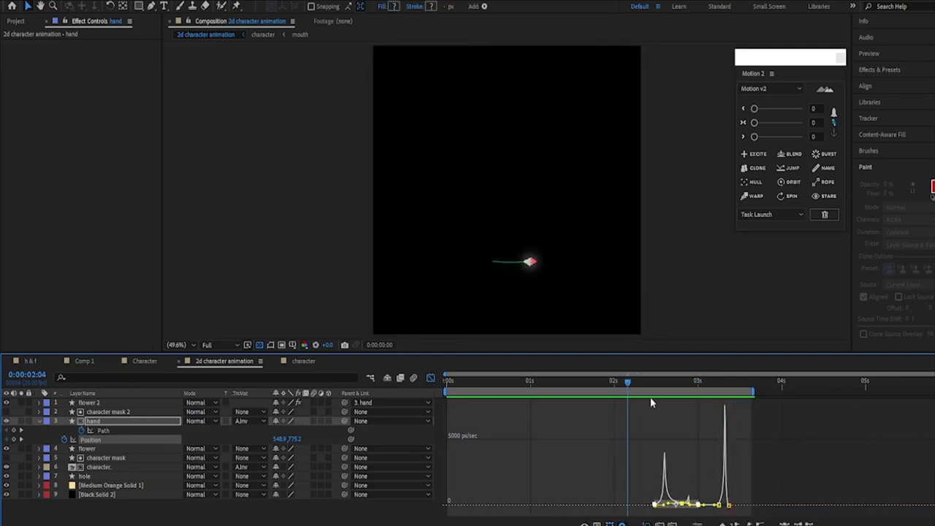
{"action": "left_click_drag", "start_coordinate": [752, 392], "coordinate": [862, 393]}
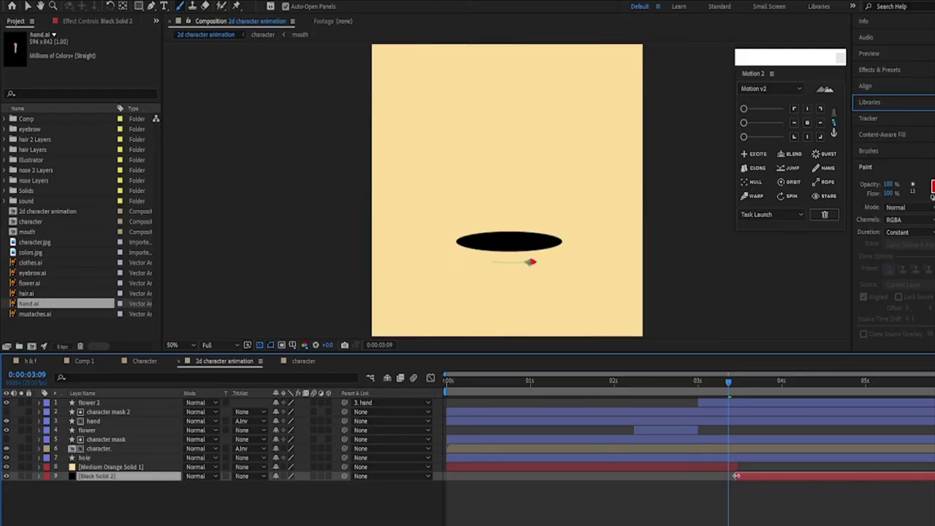
{"action": "left_click", "coordinate": [673, 382]}
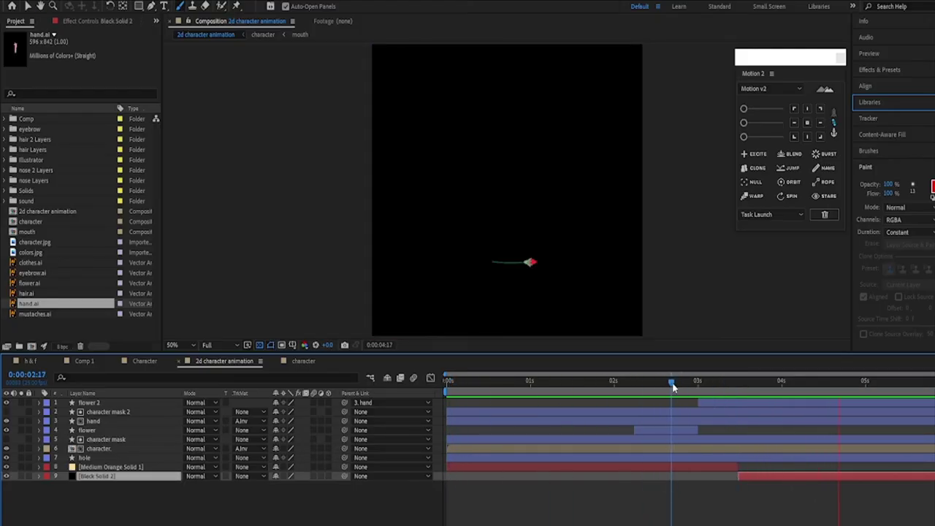
{"action": "left_click", "coordinate": [515, 263]}
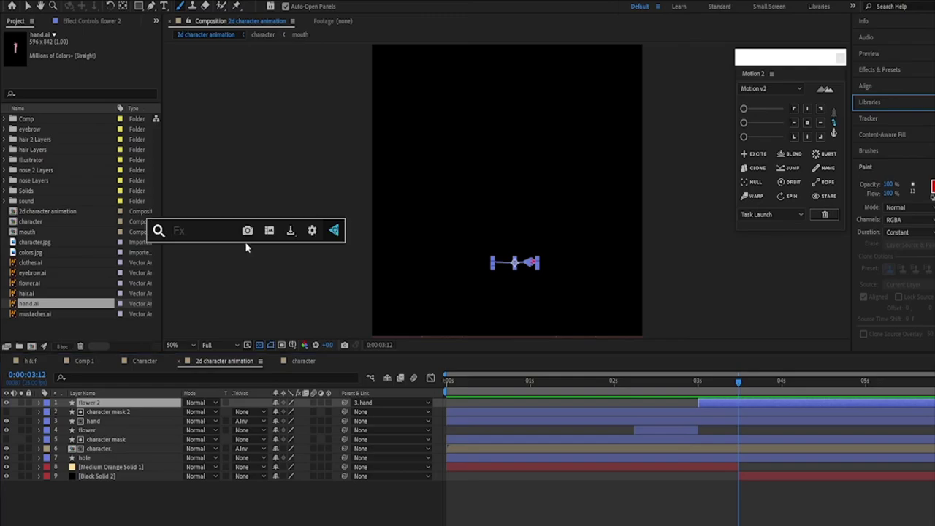
- Apply Glow to flower 2 and set its Threshold to 30% at 4 seconds
{"action": "key", "text": "F3"}
{"action": "left_click", "coordinate": [97, 53]}
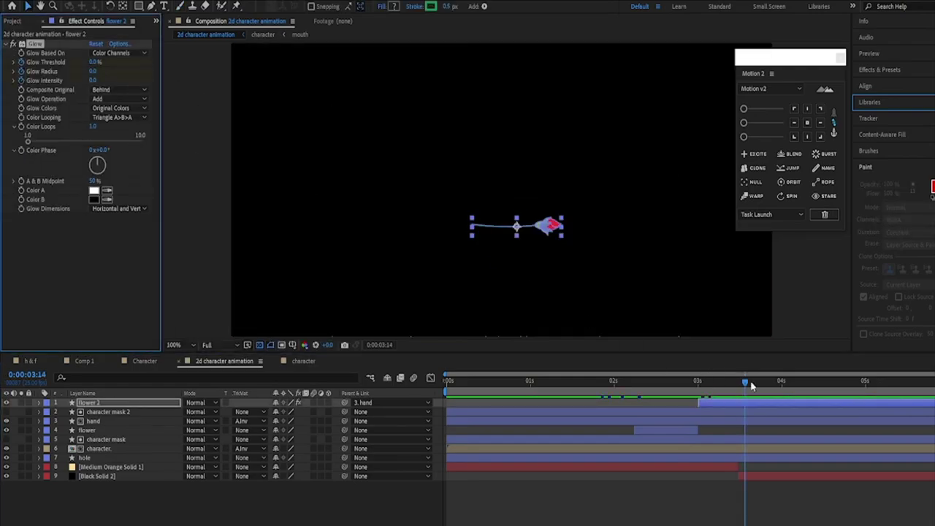
{"action": "left_click_drag", "start_coordinate": [753, 386], "coordinate": [782, 381]}
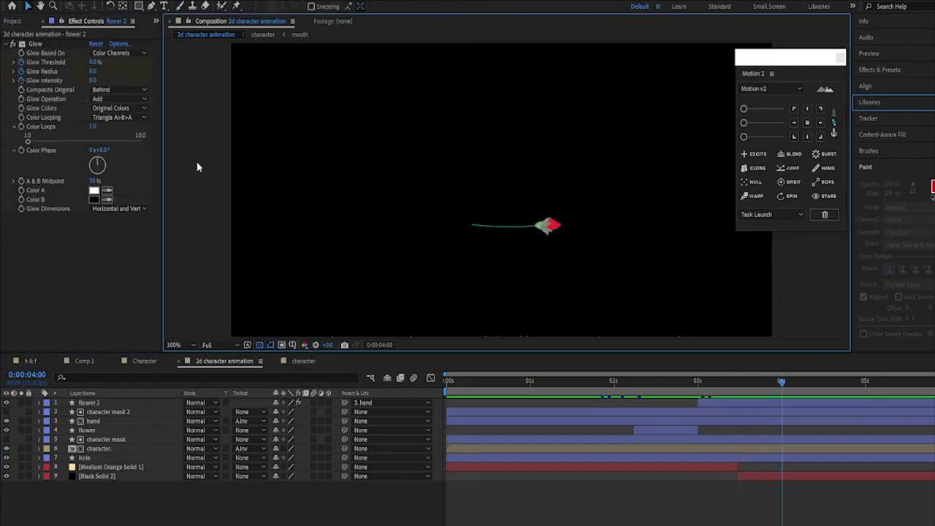
{"action": "left_click", "coordinate": [98, 62]}
{"action": "type", "text": "30"}
{"action": "key", "text": "Return"}
- Set the Glow Radius to 50 after trying larger values
{"action": "left_click_drag", "start_coordinate": [94, 70], "coordinate": [198, 92]}
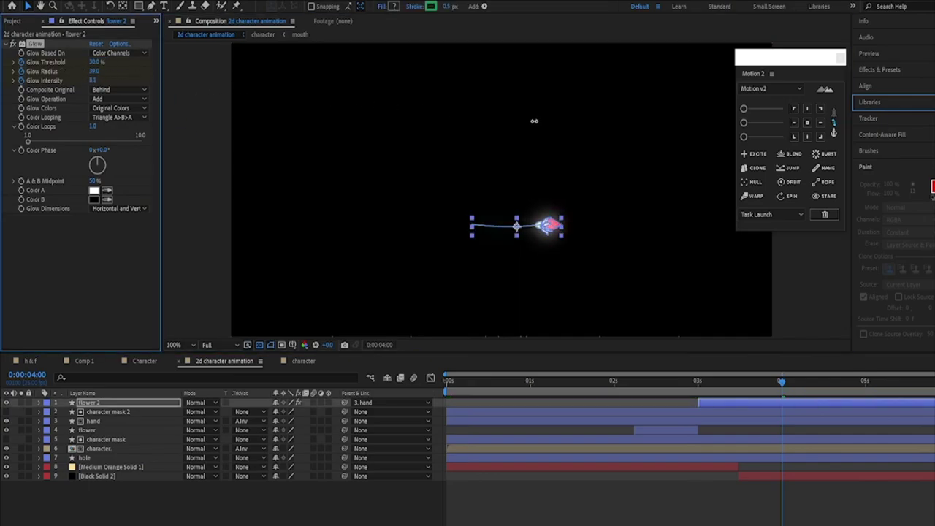
{"action": "left_click_drag", "start_coordinate": [534, 121], "coordinate": [221, 192]}
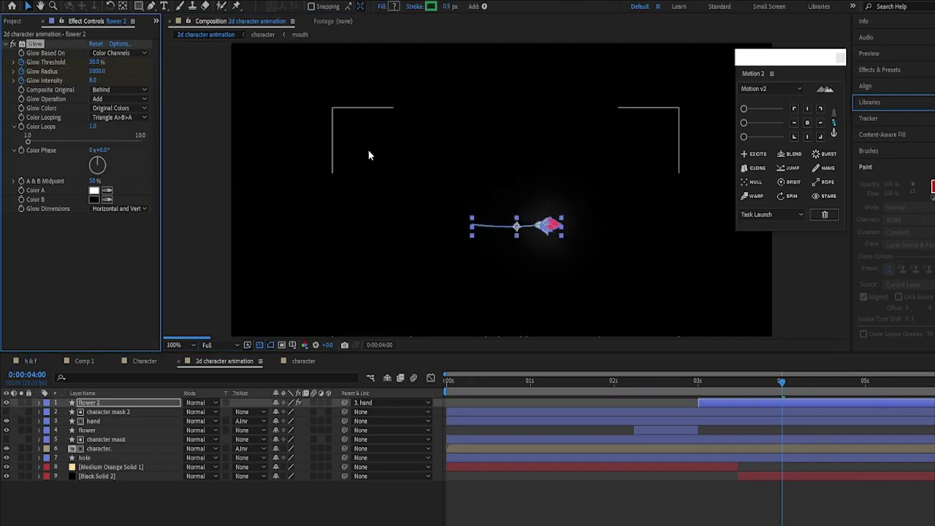
{"action": "left_click_drag", "start_coordinate": [369, 155], "coordinate": [31, 75]}
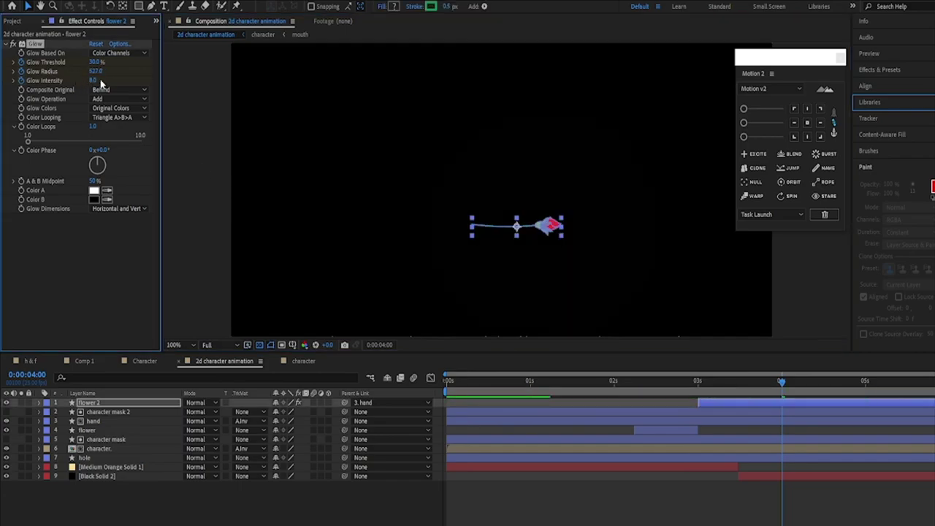
{"action": "left_click", "coordinate": [237, 150]}
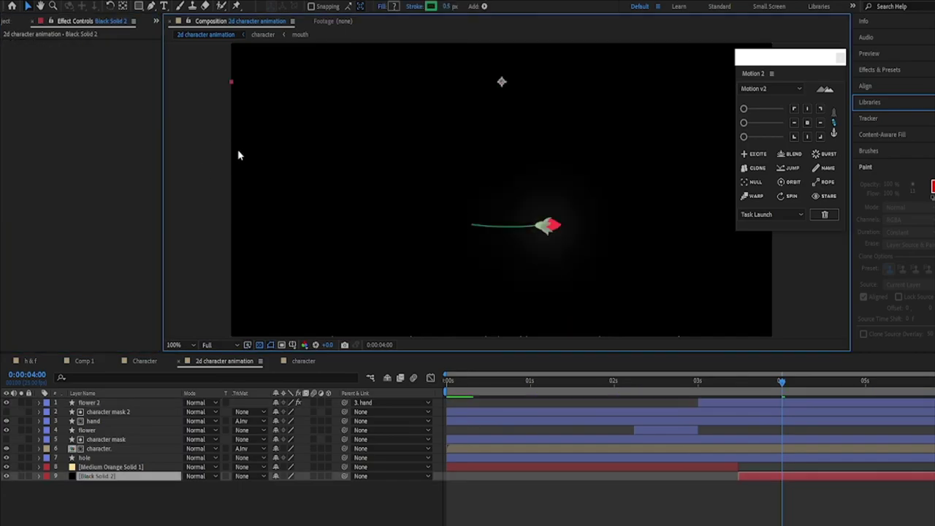
{"action": "left_click", "coordinate": [93, 403]}
{"action": "left_click", "coordinate": [97, 71]}
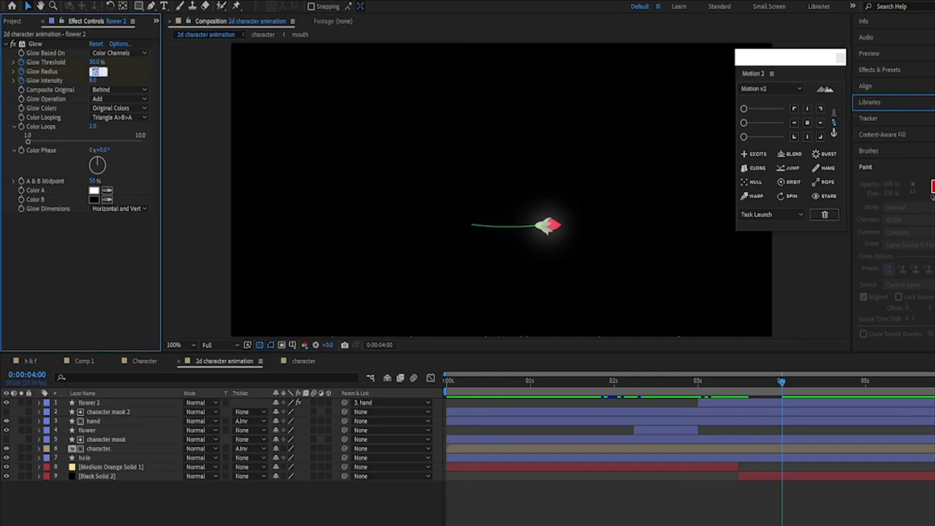
{"action": "type", "text": "50"}
{"action": "left_click", "coordinate": [197, 131]}
- Raise the Glow Intensity to 23.9 and preview the glowing rose
{"action": "left_click_drag", "start_coordinate": [94, 81], "coordinate": [147, 82]}
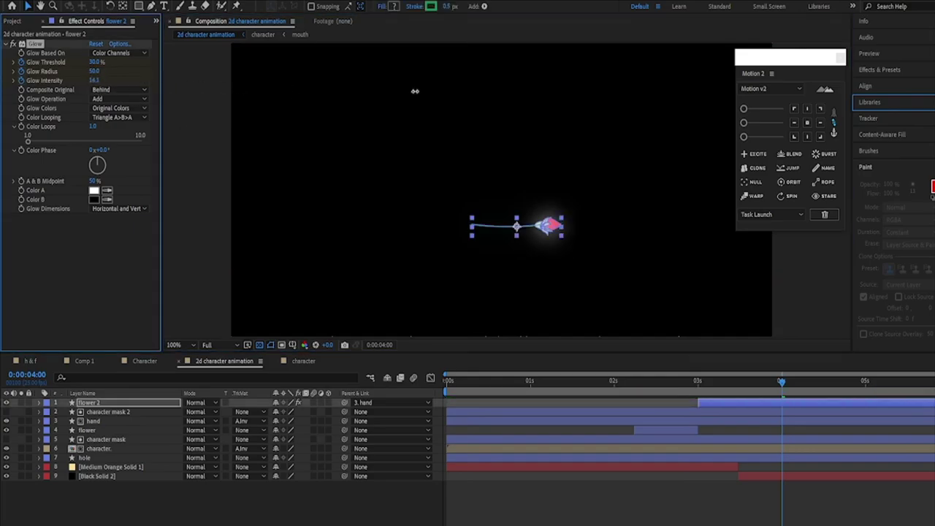
{"action": "left_click", "coordinate": [493, 328]}
{"action": "left_click_drag", "start_coordinate": [781, 403], "coordinate": [798, 409]}
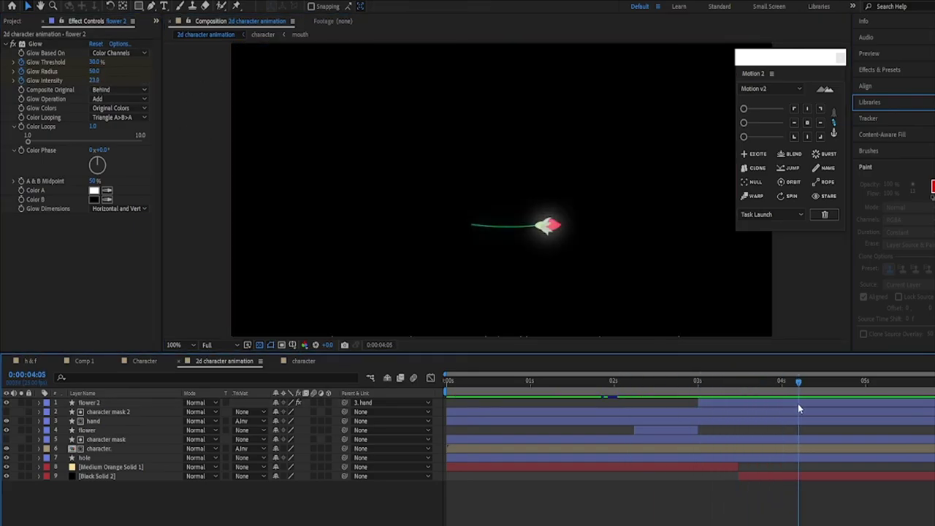
{"action": "key", "text": "space"}
{"action": "key", "text": "shift+slash"}
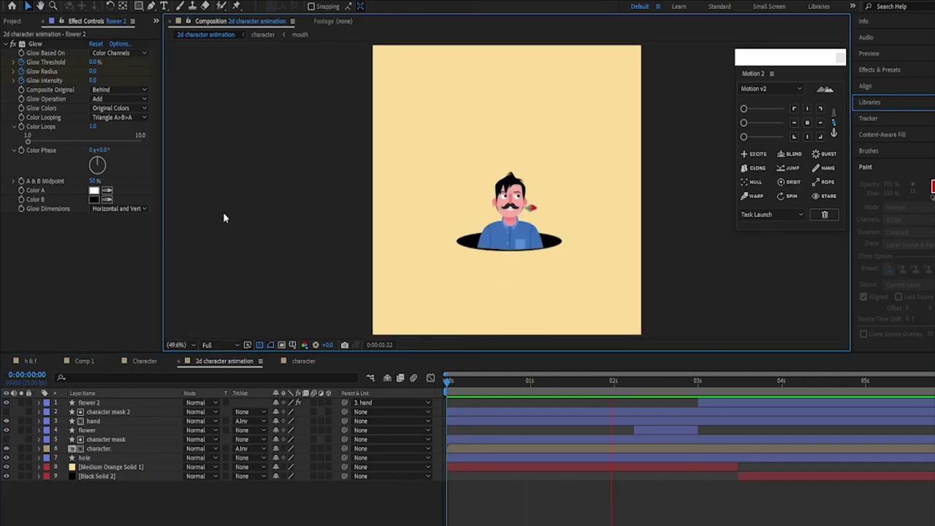
- Show flower 2's Glow keyframes and preview the rose glowing on black around 3:12
{"action": "mouse_move", "coordinate": [446, 381]}
{"action": "left_mouse_down"}
{"action": "mouse_move", "coordinate": [737, 391]}
{"action": "mouse_move", "coordinate": [604, 380]}
{"action": "left_mouse_up"}
{"action": "left_click", "coordinate": [747, 402]}
{"action": "key", "text": "u"}
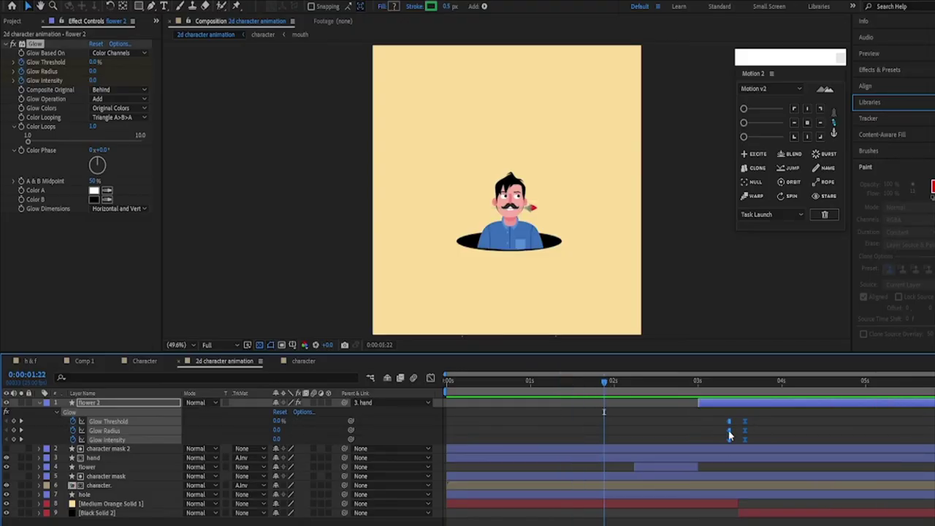
{"action": "key", "text": "space"}
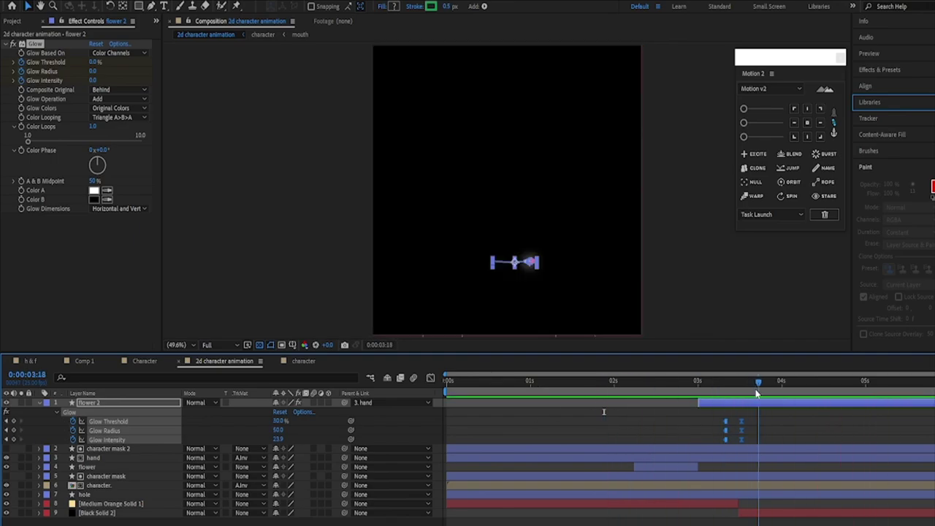
{"action": "left_click", "coordinate": [171, 97]}
- Apply CC Burn Film to flower 2 and raise its Burn amount at 4 seconds
{"action": "key", "text": "u"}
{"action": "key", "text": "ctrl+space"}
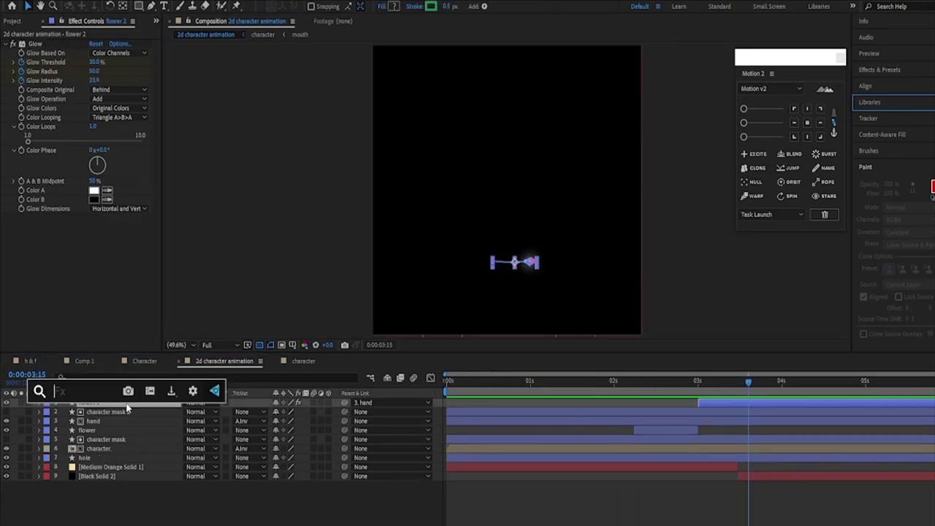
{"action": "type", "text": "bu"}
{"action": "key", "text": "Return"}
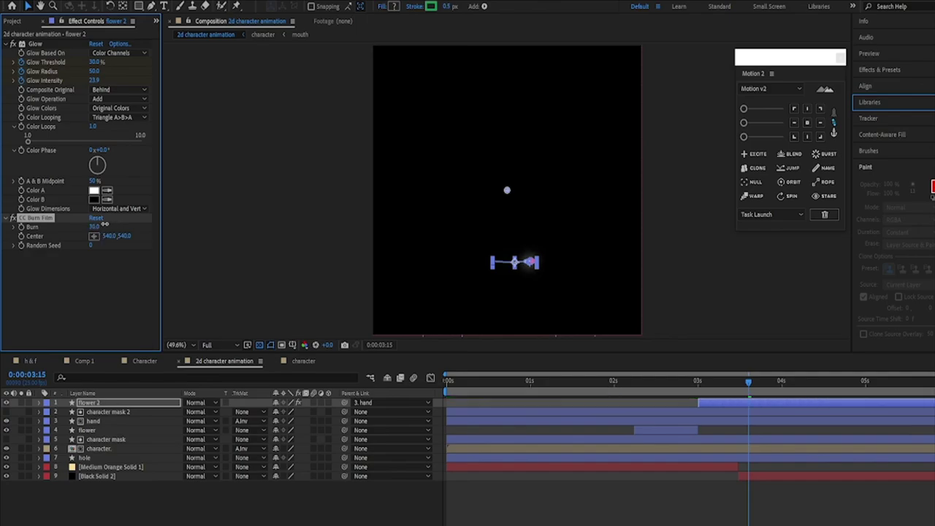
{"action": "left_click", "coordinate": [747, 389]}
{"action": "key", "text": "u"}
{"action": "left_click", "coordinate": [782, 383]}
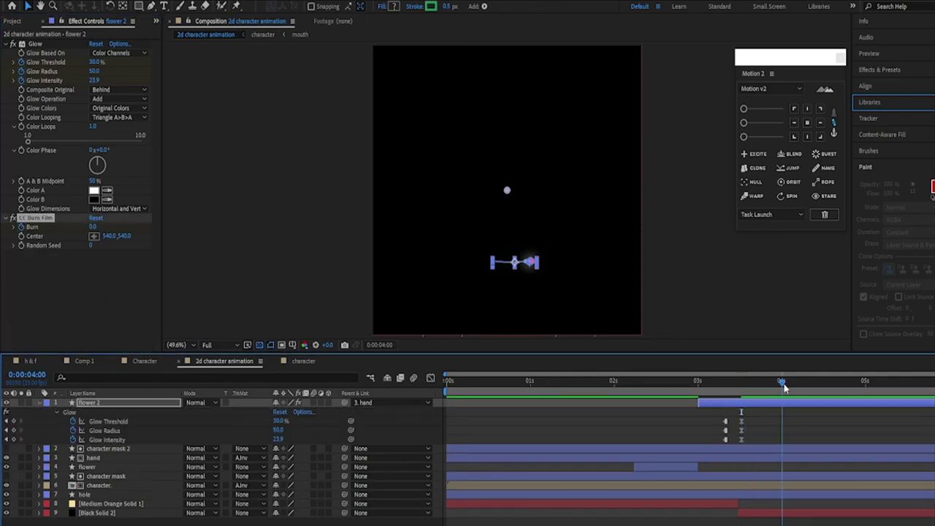
{"action": "left_click_drag", "start_coordinate": [94, 226], "coordinate": [124, 227]}
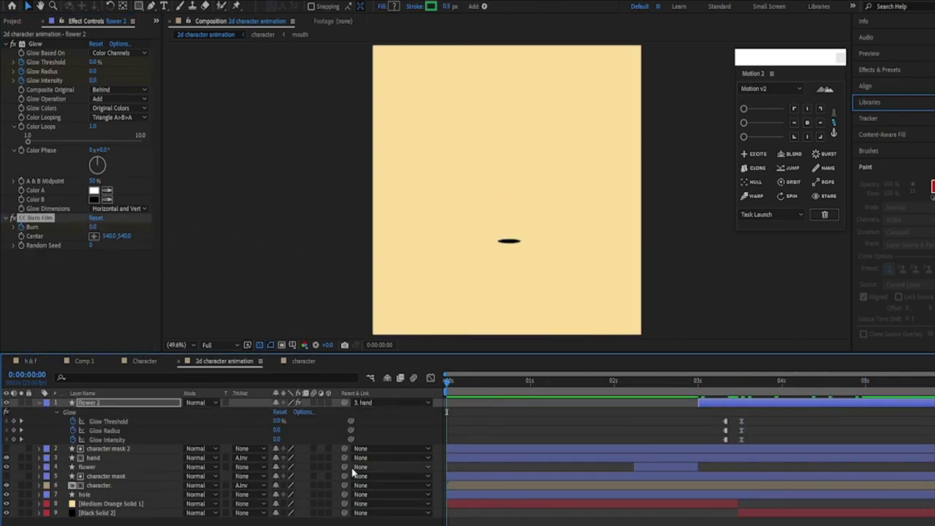
{"action": "left_click_drag", "start_coordinate": [866, 386], "coordinate": [454, 385]}
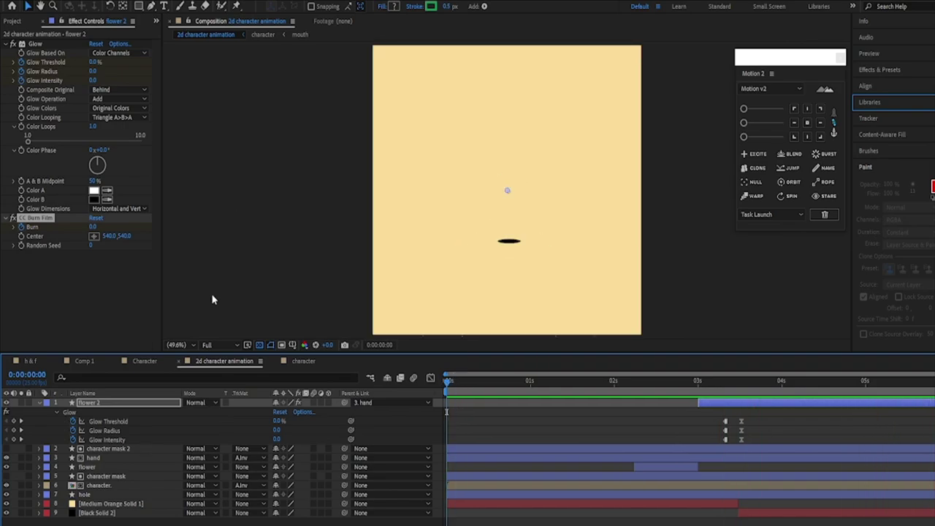
- Ease the Burn keyframes in the speed graph
{"action": "left_click", "coordinate": [107, 403]}
{"action": "key", "text": "u"}
{"action": "key", "text": "u"}
{"action": "left_click_drag", "start_coordinate": [874, 462], "coordinate": [735, 463]}
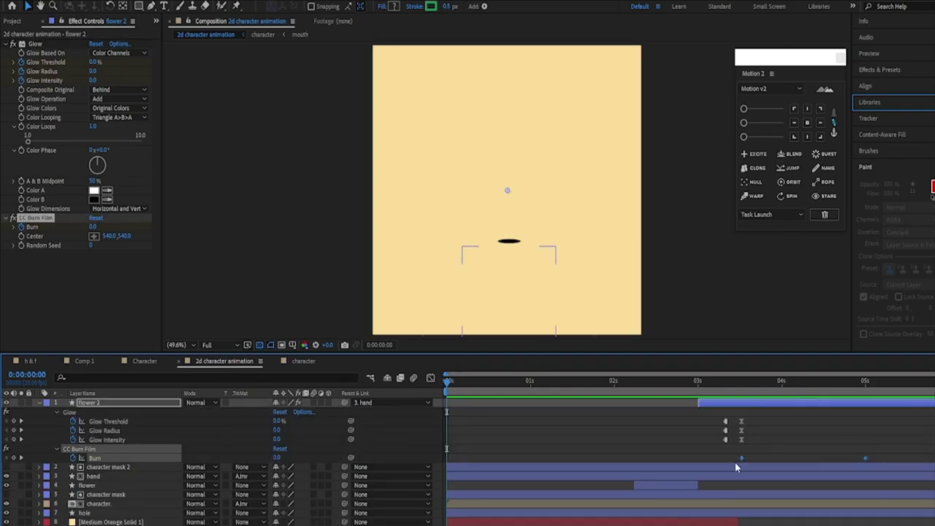
{"action": "key", "text": "shift+F3"}
{"action": "left_click_drag", "start_coordinate": [738, 504], "coordinate": [766, 510]}
{"action": "key", "text": "shift+F3"}
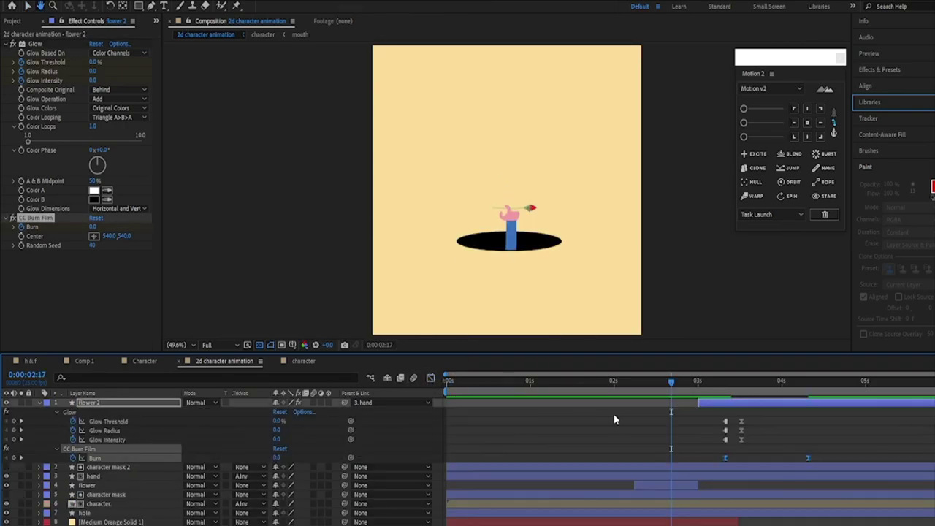
- Move the second Burn keyframe later in time and return to the start
{"action": "key", "text": "k"}
{"action": "left_click", "coordinate": [677, 391]}
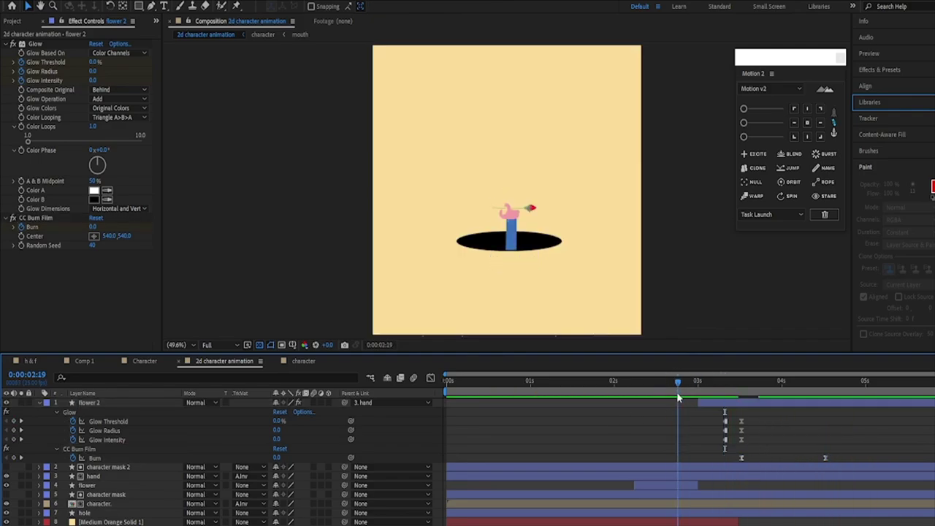
{"action": "left_click_drag", "start_coordinate": [827, 458], "coordinate": [869, 458]}
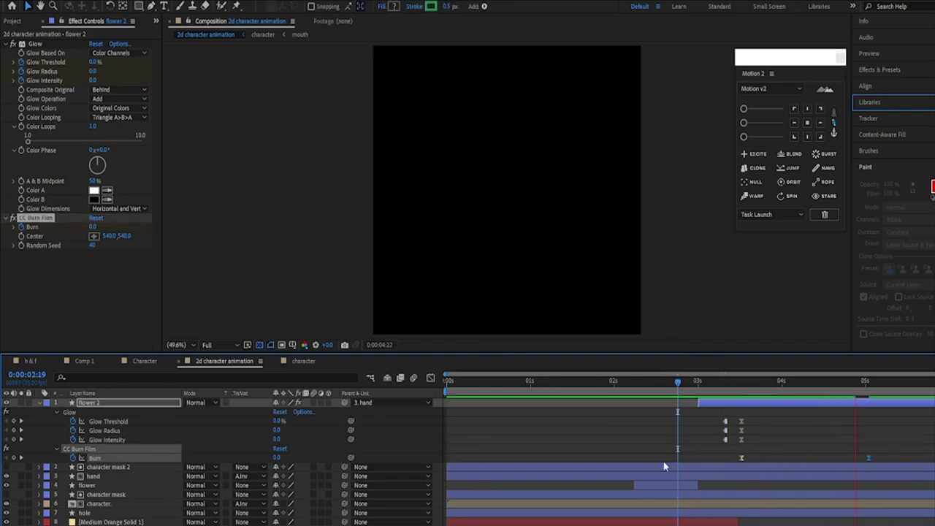
{"action": "key", "text": "Home"}
- Preview the finished animation, then reveal the layer's keyframed properties at 2:08
{"action": "key", "text": "u"}
{"action": "left_click", "coordinate": [210, 299]}
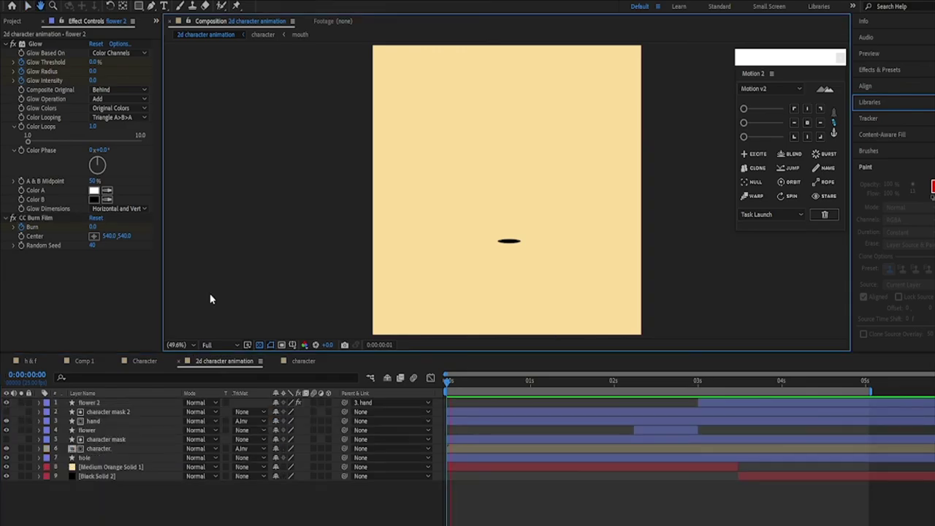
{"action": "key", "text": "space"}
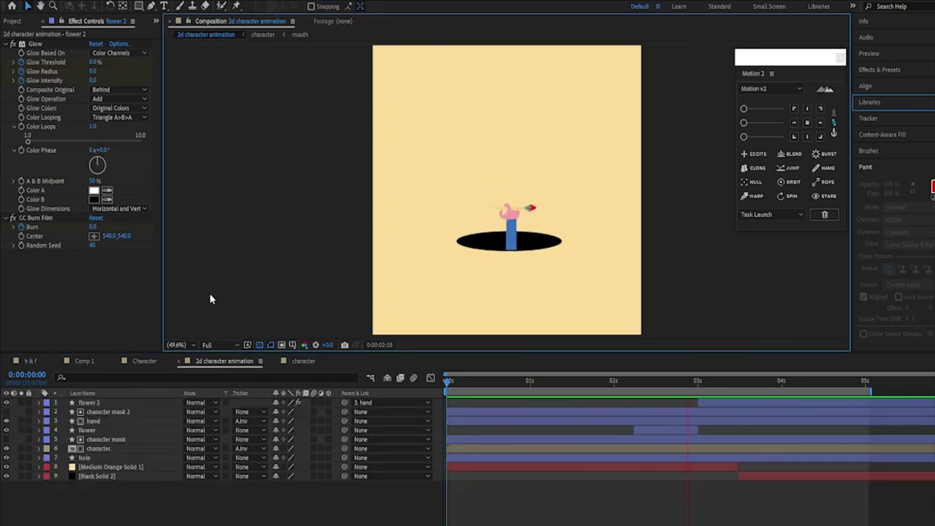
{"action": "left_click", "coordinate": [37, 53]}
{"action": "key", "text": "u"}
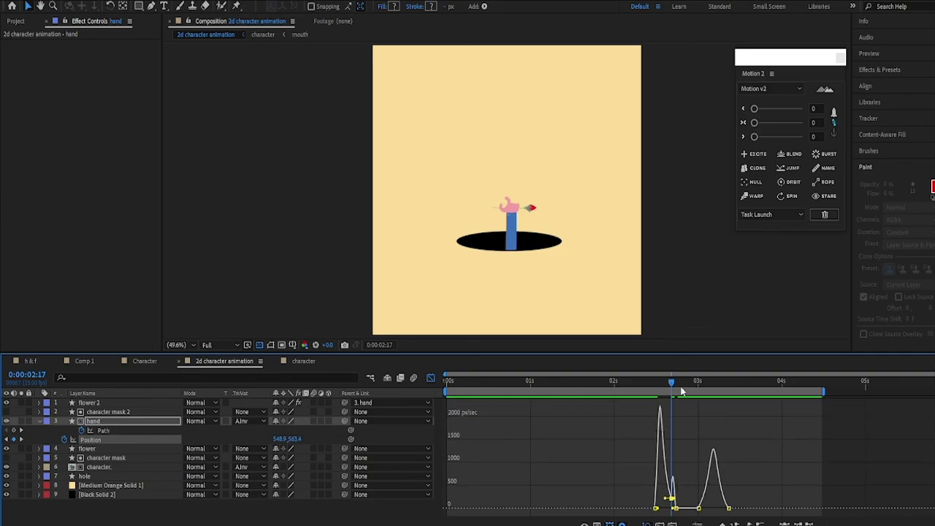
{"action": "left_click", "coordinate": [640, 383]}
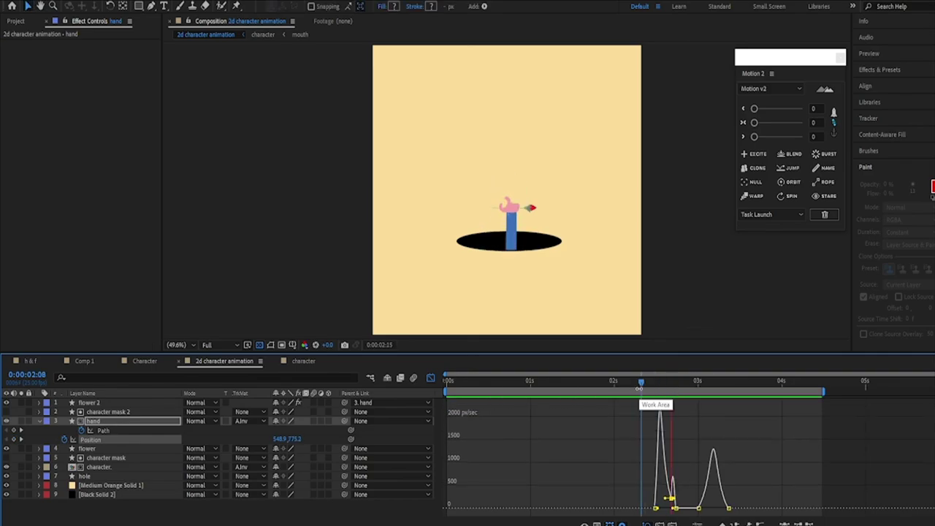